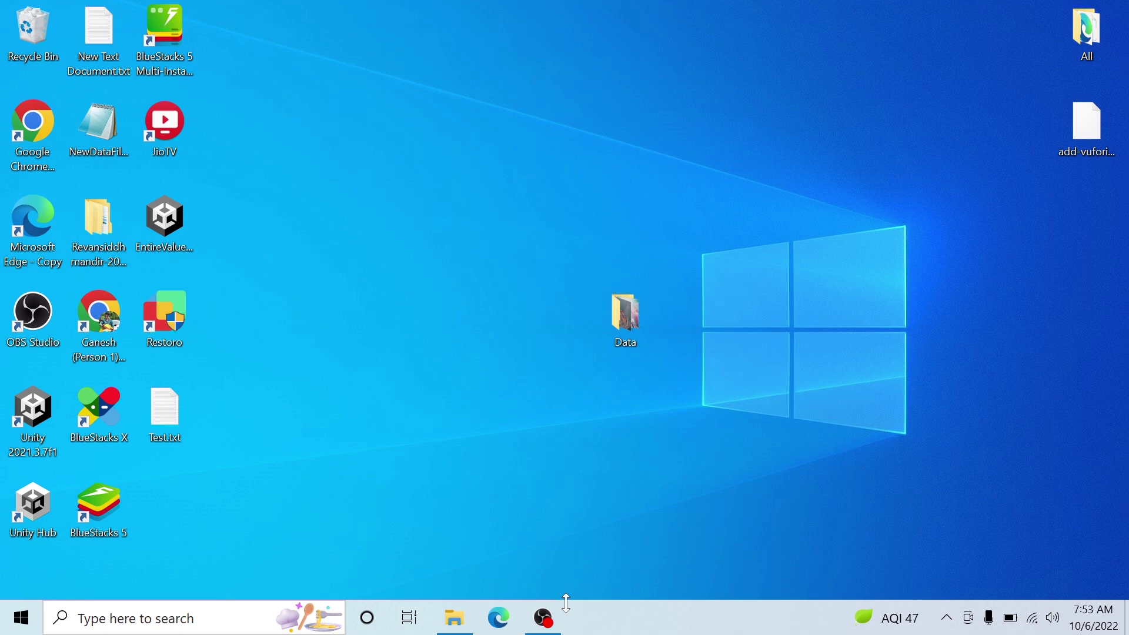
- In Microsoft Edge, search for 'google chrome download'
double_click(31, 233)
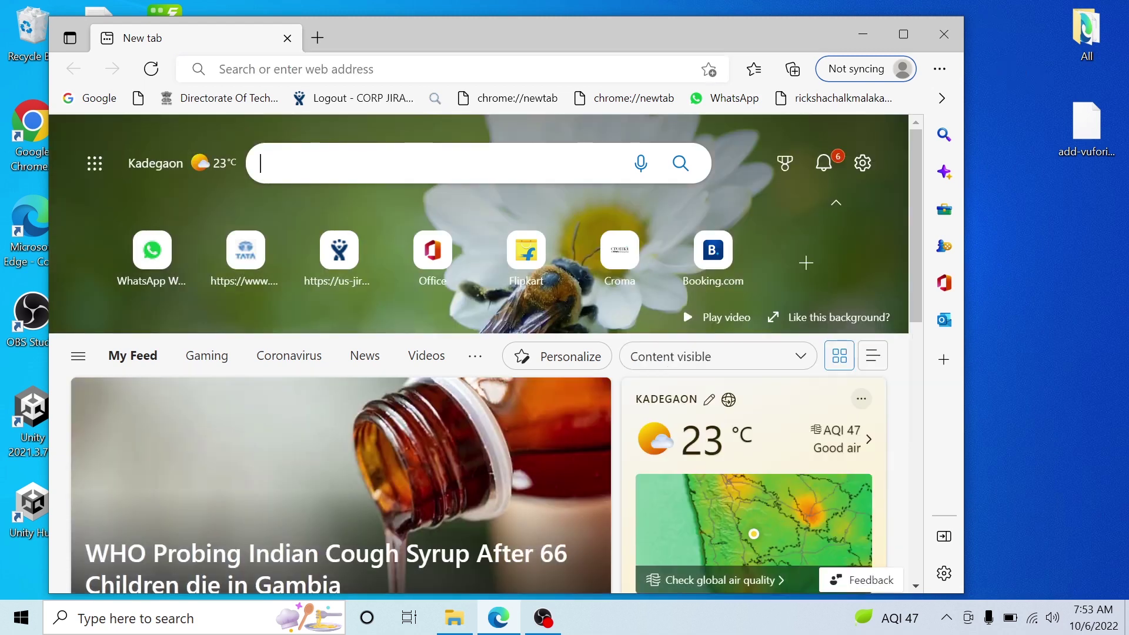
type("g")
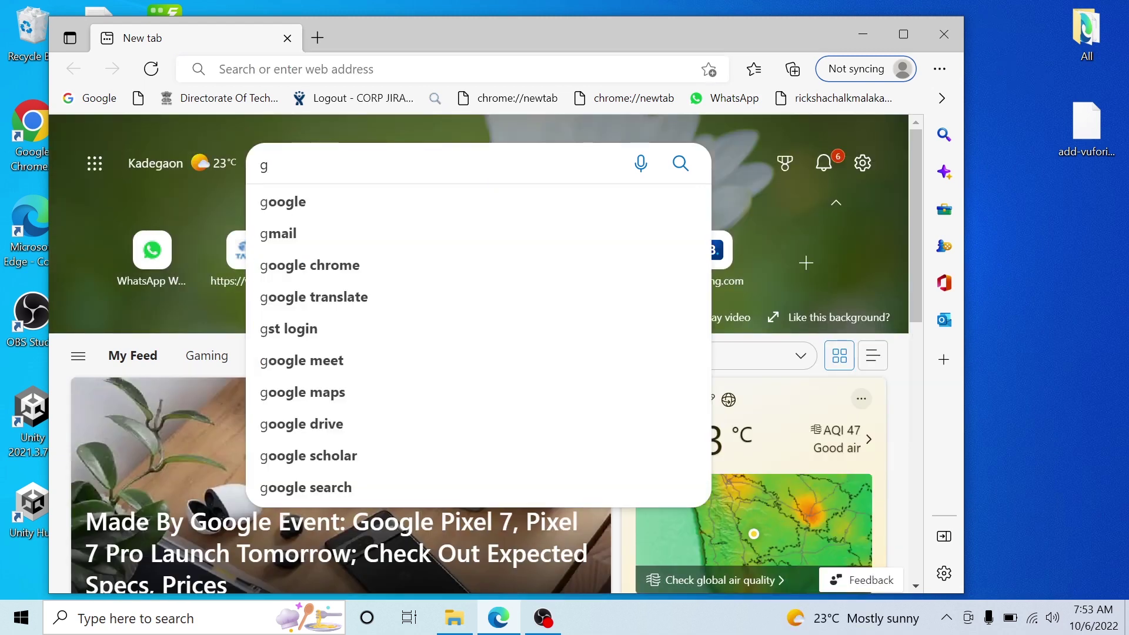
type("oog")
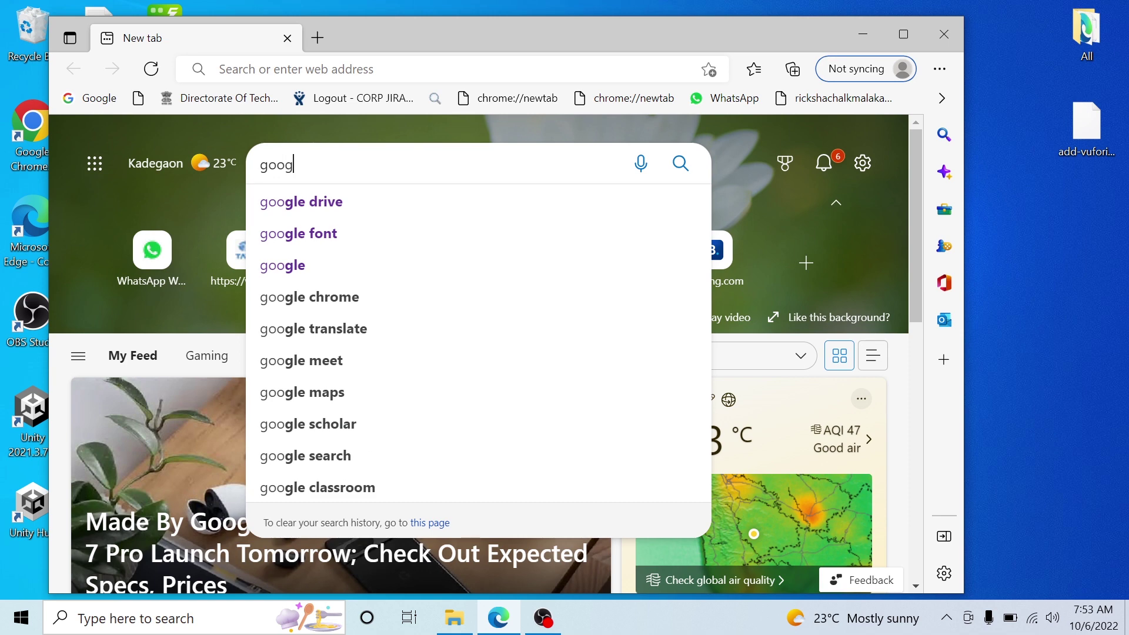
type("le cro")
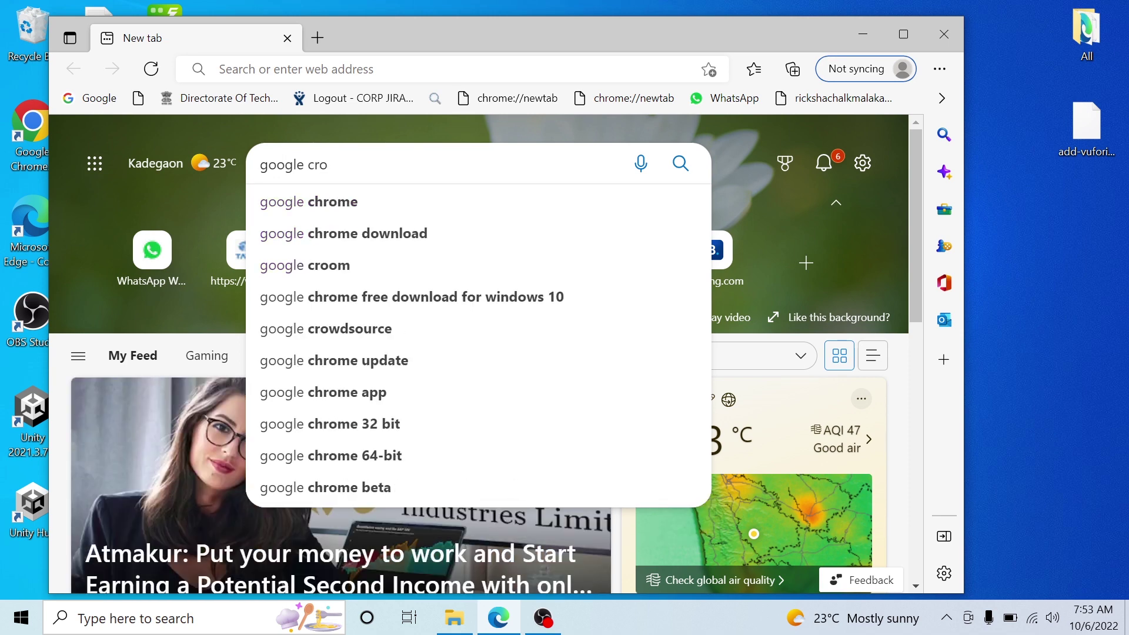
key("BackSpace")
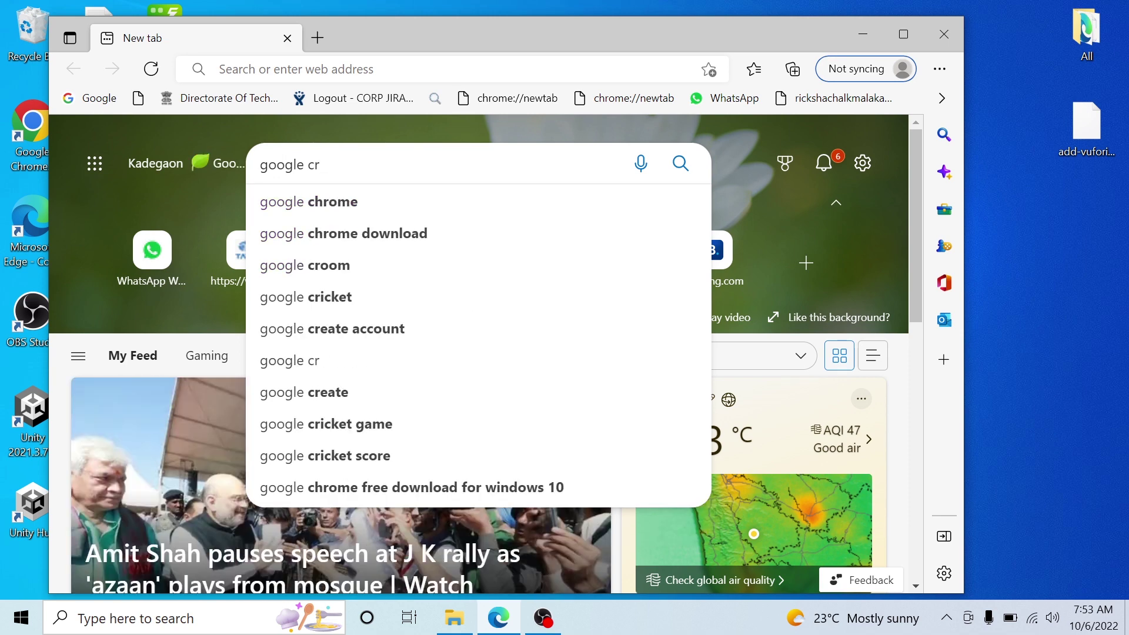
type("hrom")
key("BackSpace")
key("BackSpace")
key("BackSpace")
key("BackSpace")
key("BackSpace")
type("hrome")
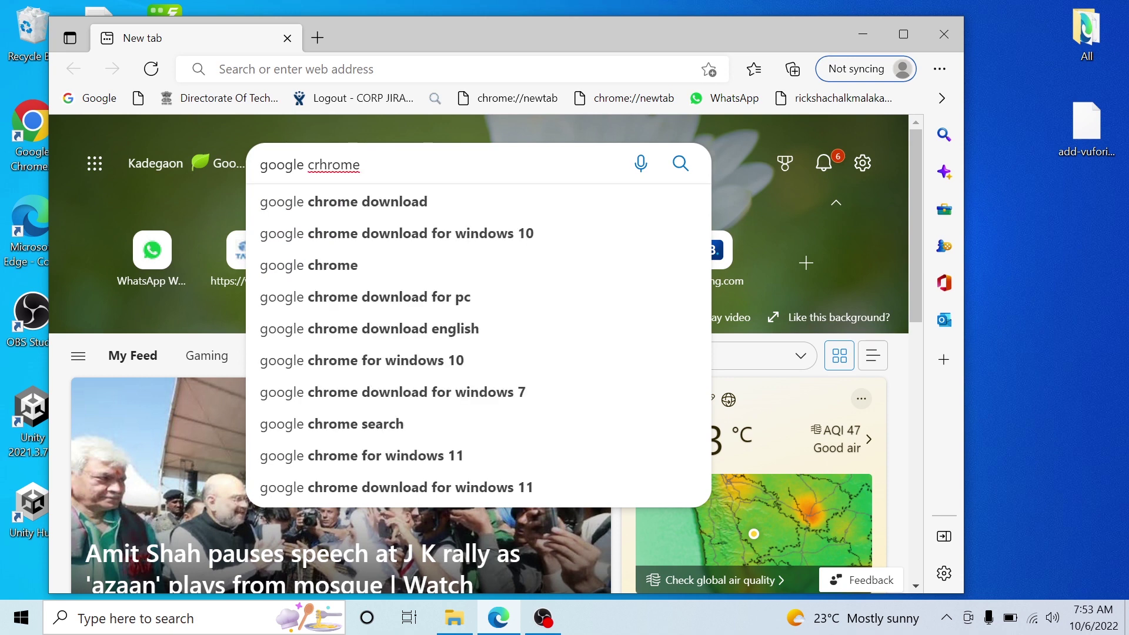
key("Down")
key("Down")
key("Up")
key("Return")
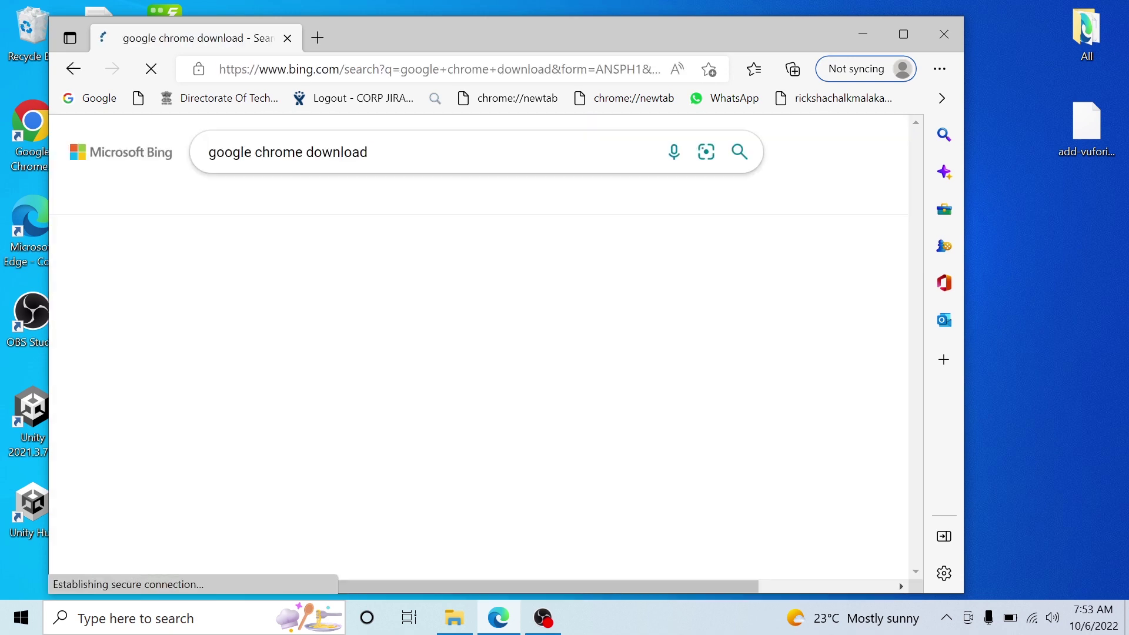
- Open the Google Chrome download page, dismiss Edge's promotion, and close Edge
scroll(303, 390, "down", 1)
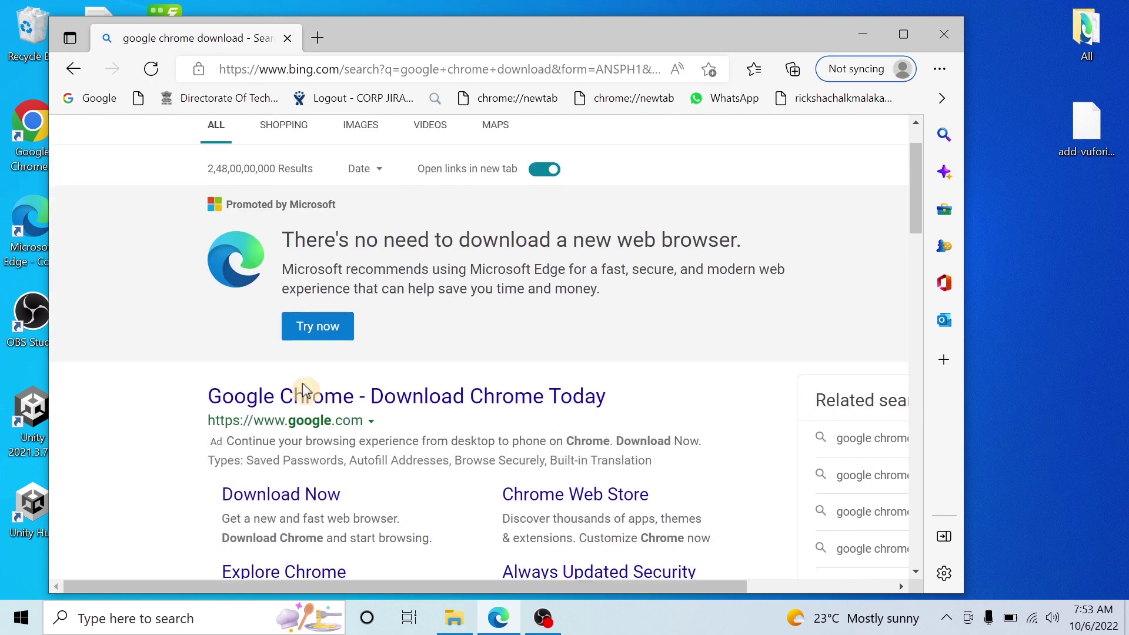
left_click(327, 420)
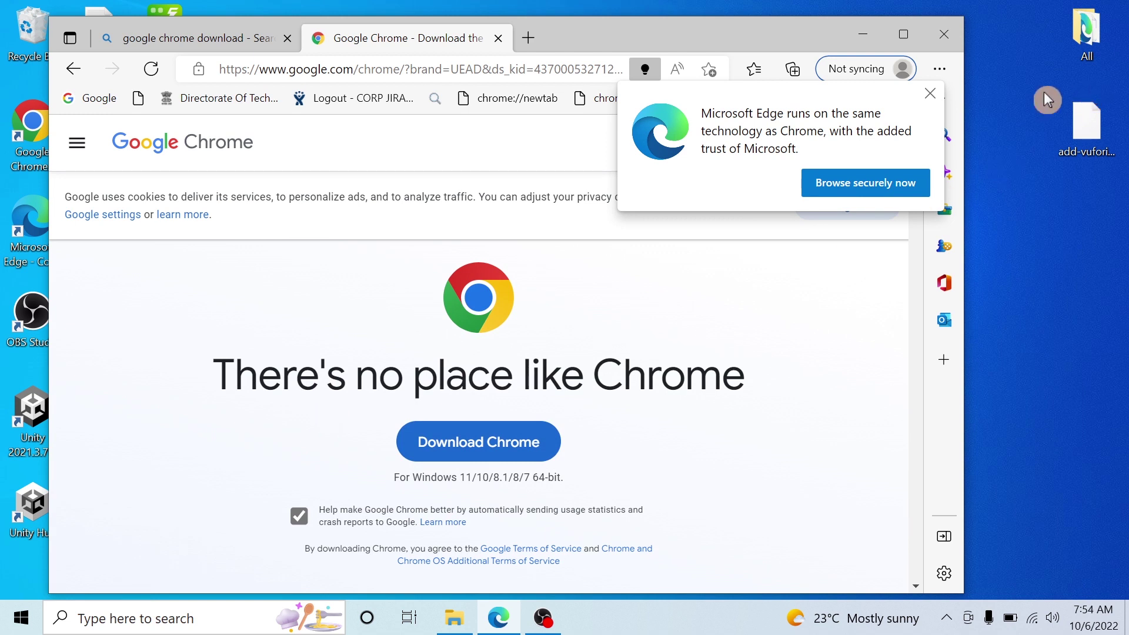
left_click(930, 93)
left_click(940, 38)
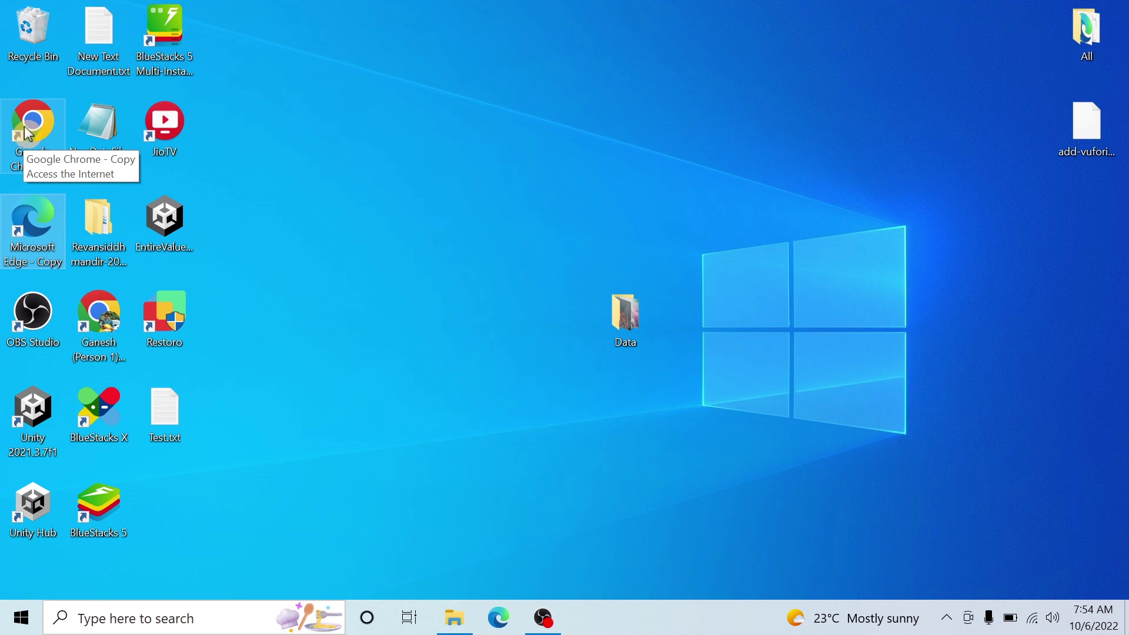
- Launch Chrome and add a profile without an account, named with the user's first name
left_click(24, 128)
double_click(28, 134)
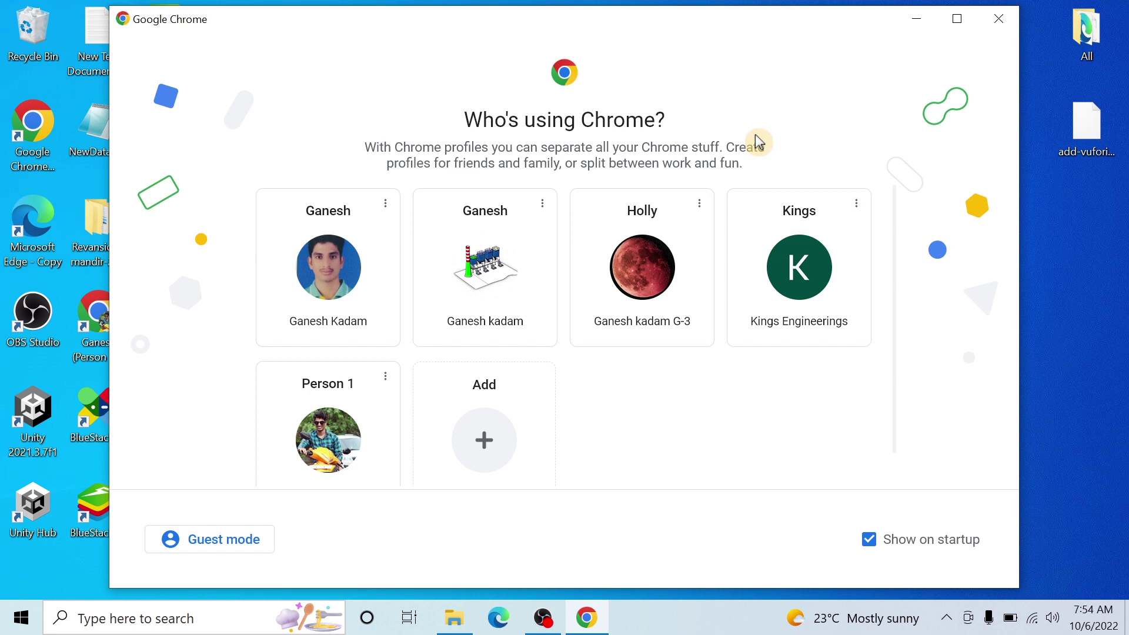
left_click(462, 448)
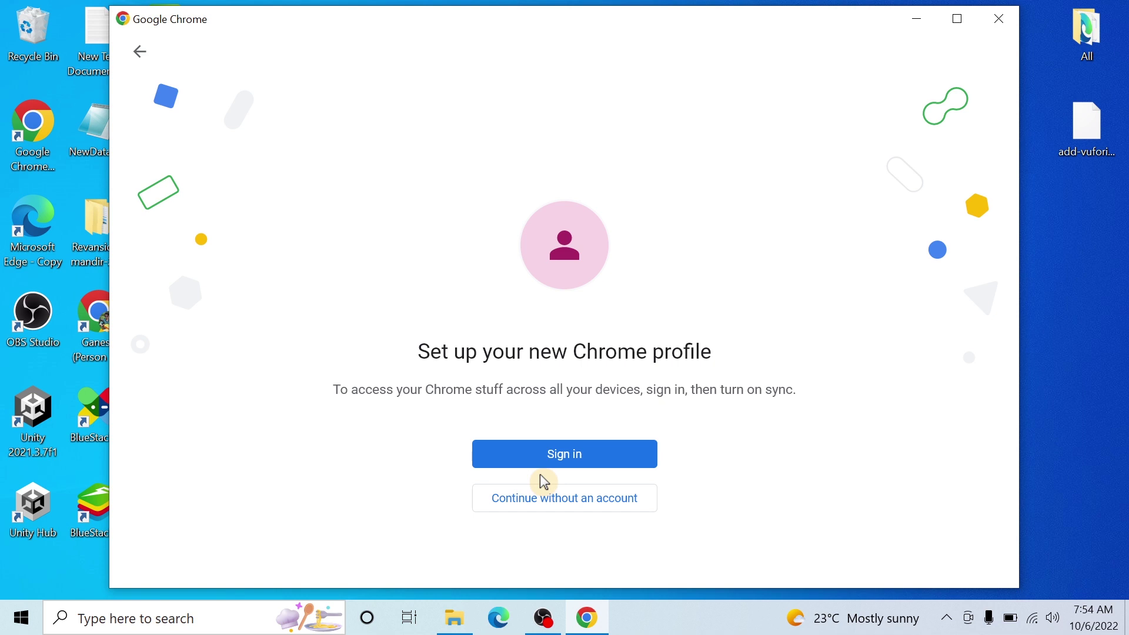
left_click(567, 503)
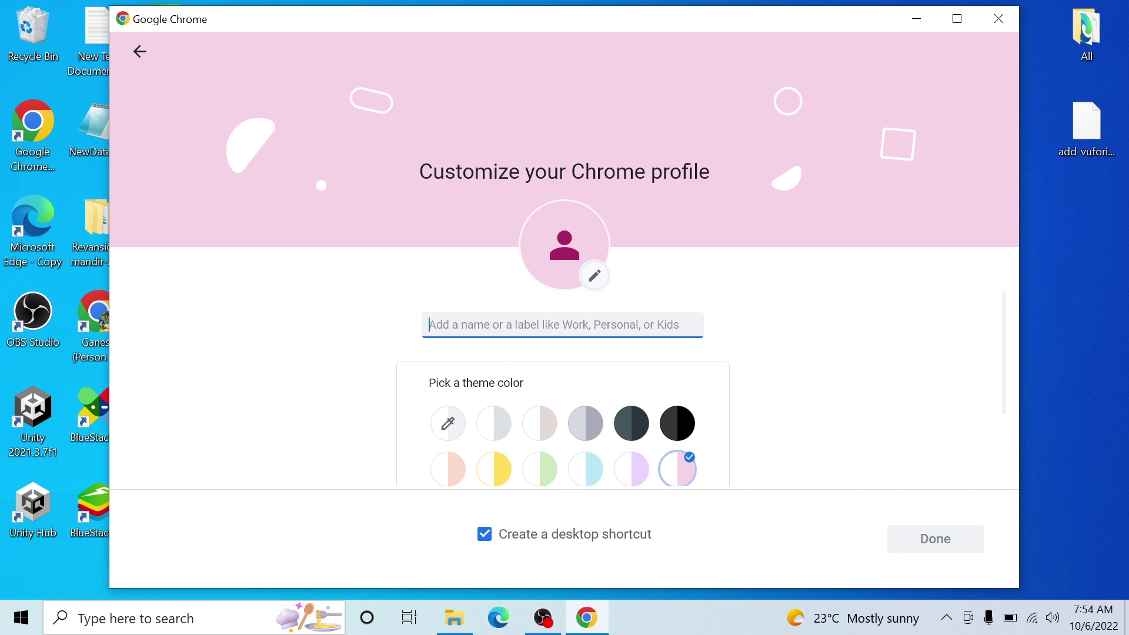
type("Ganesh")
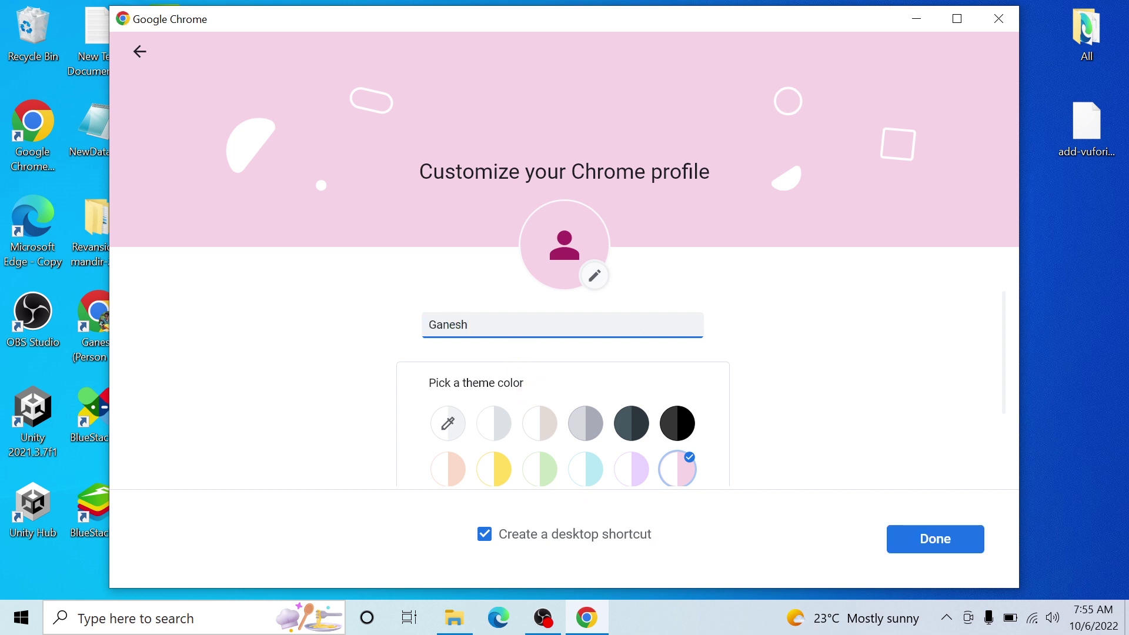
left_click(944, 547)
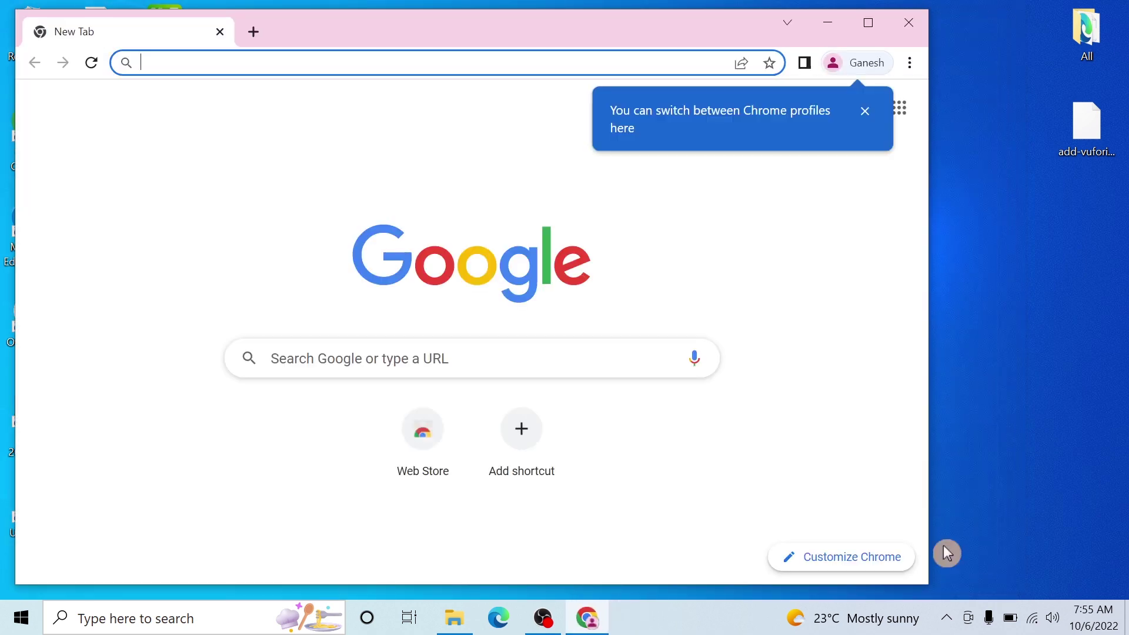
- Close the profile-switching tip and maximize the Chrome window
left_click(865, 111)
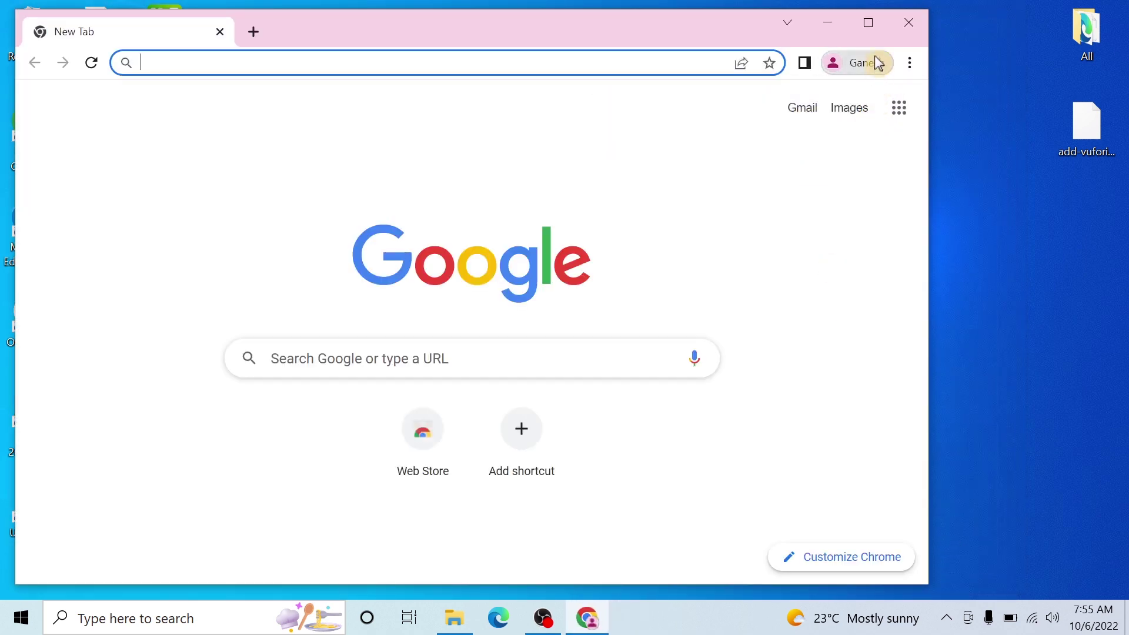
left_click(869, 27)
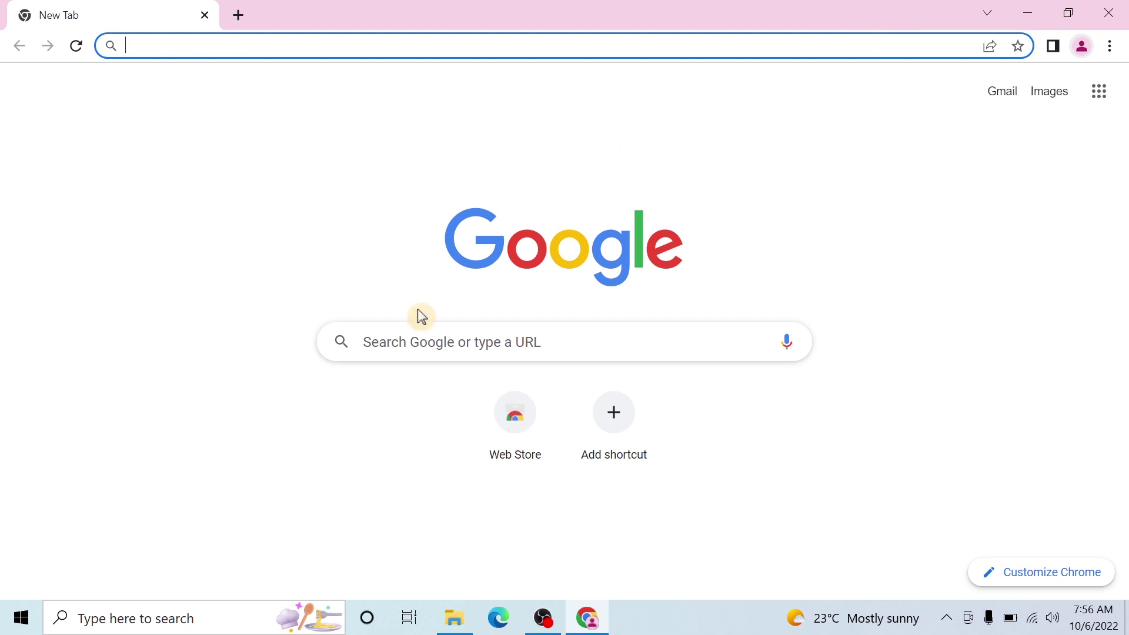
- Search Google for 'create gmail account' and glance at the Google apps list
left_click(424, 341)
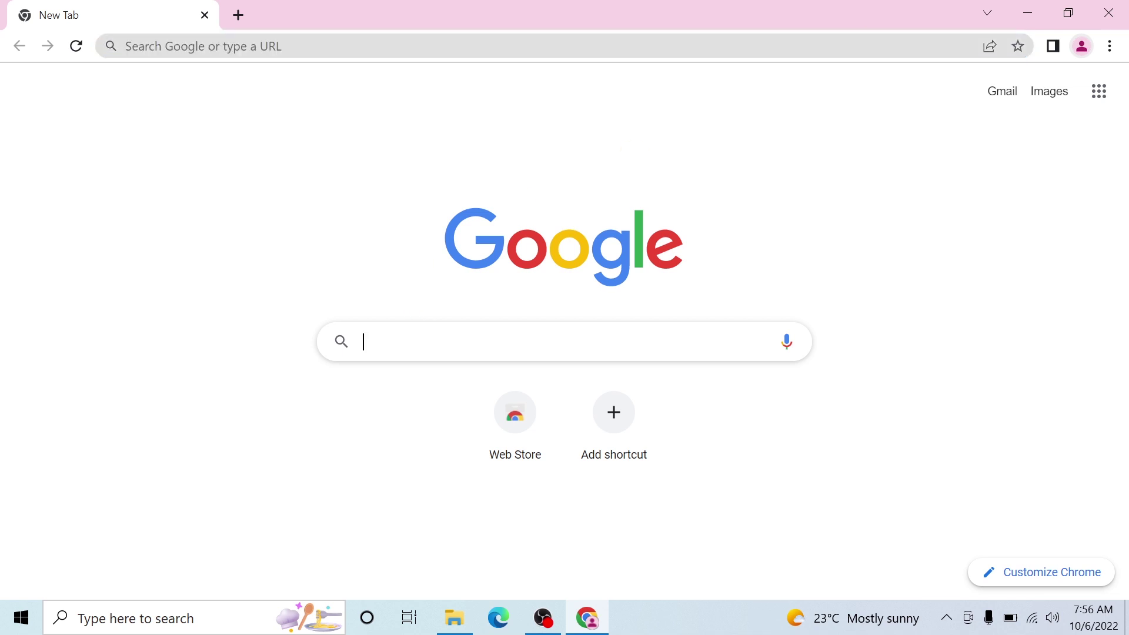
type("create gmail account")
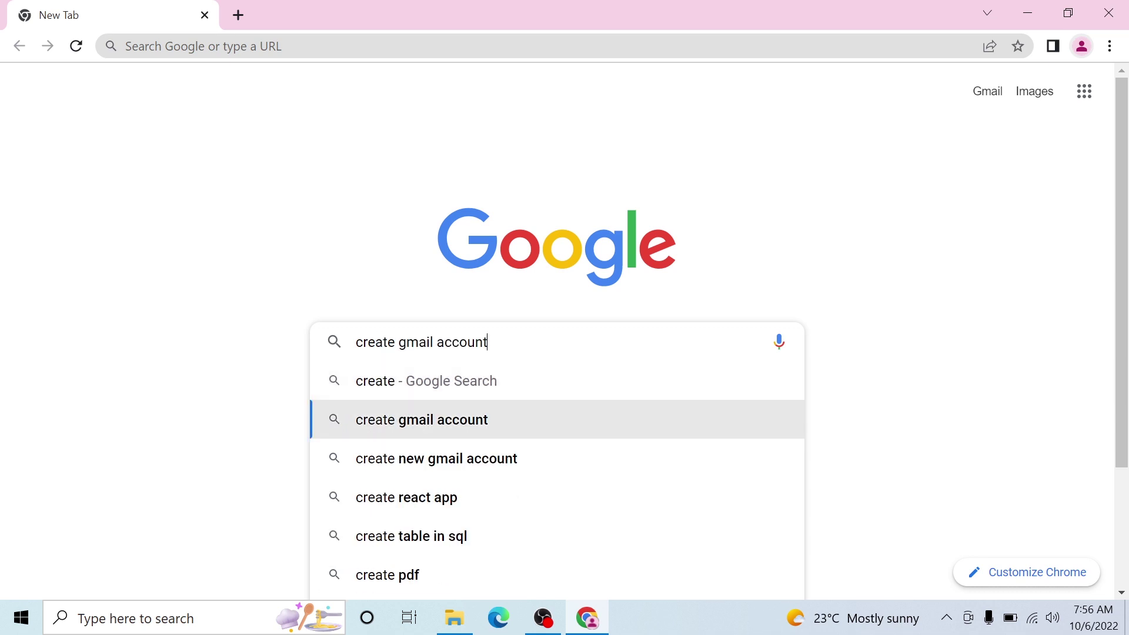
key("Down")
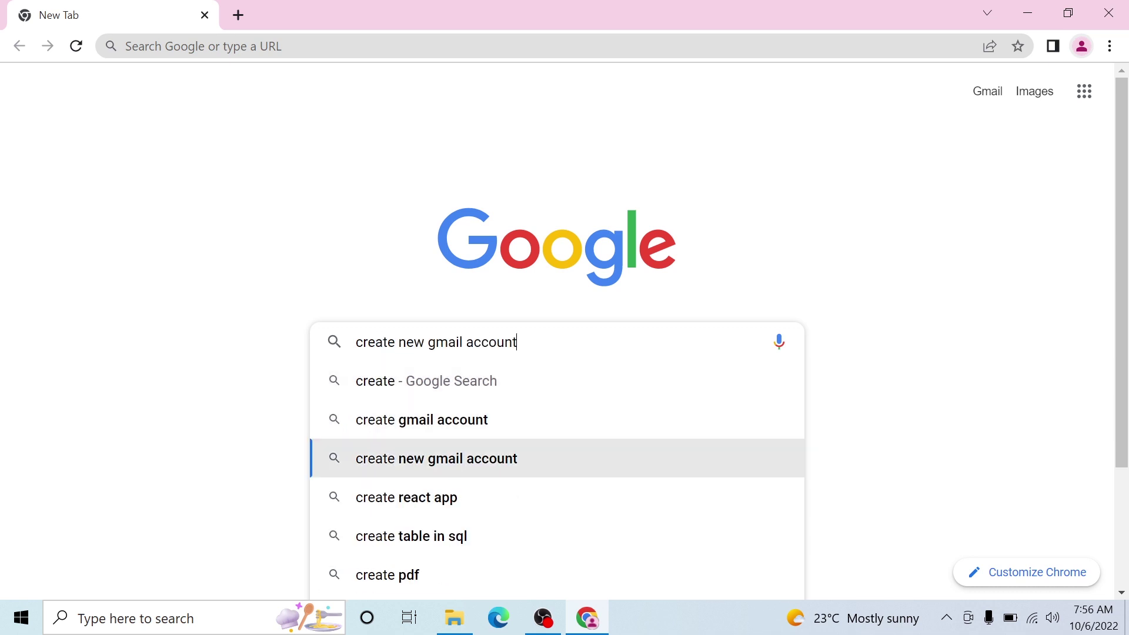
key("Up")
key("Return")
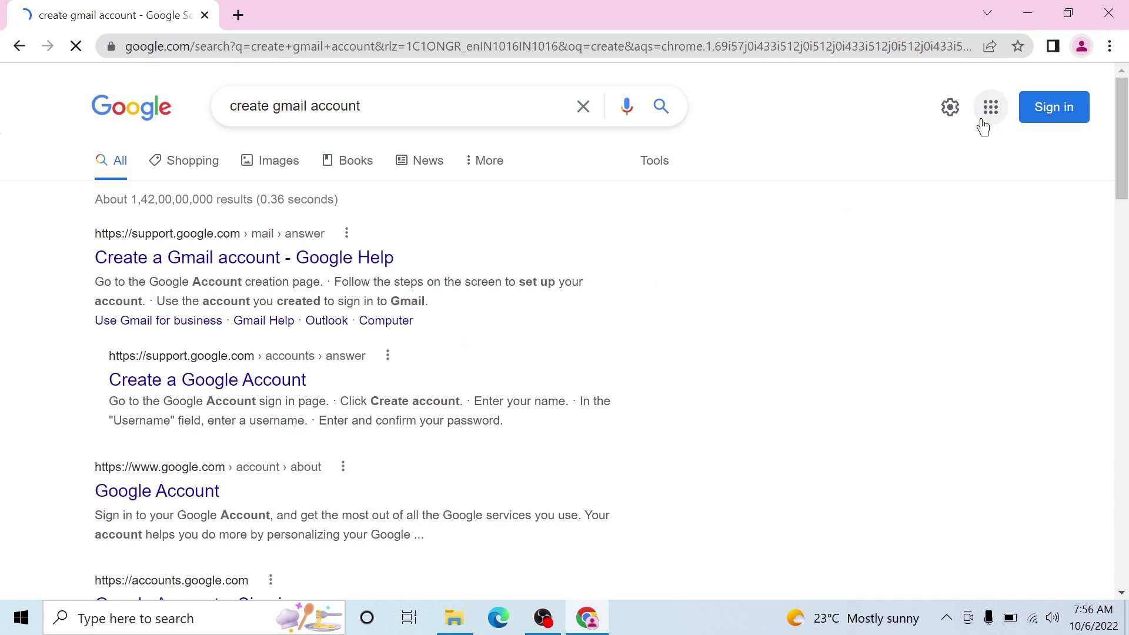
left_click(991, 107)
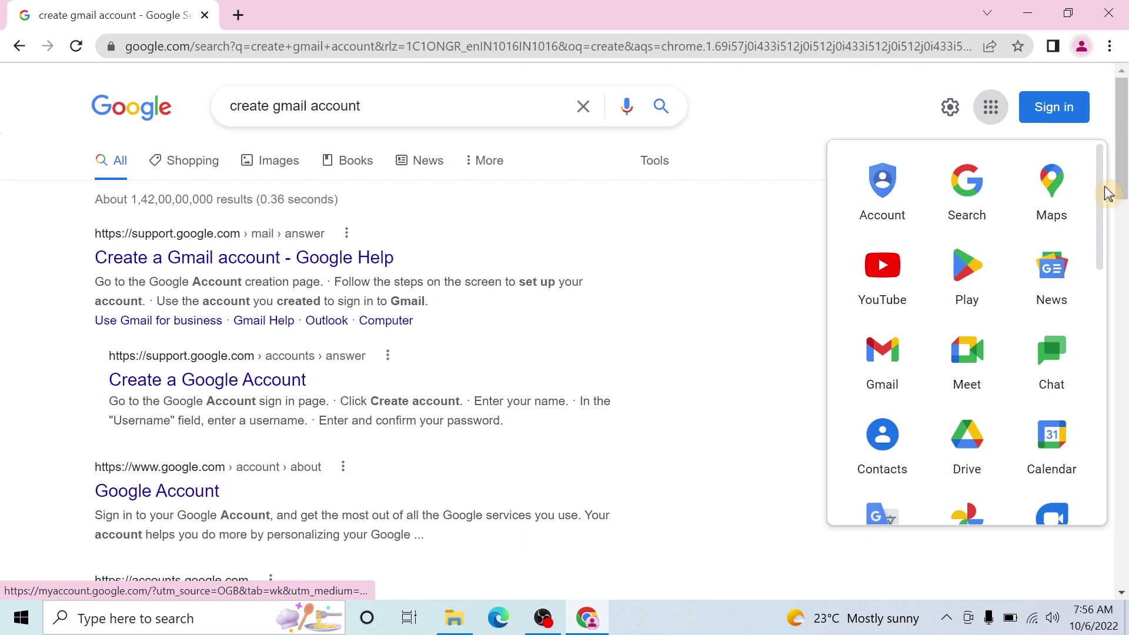
left_click_drag(1105, 192, 1071, 189)
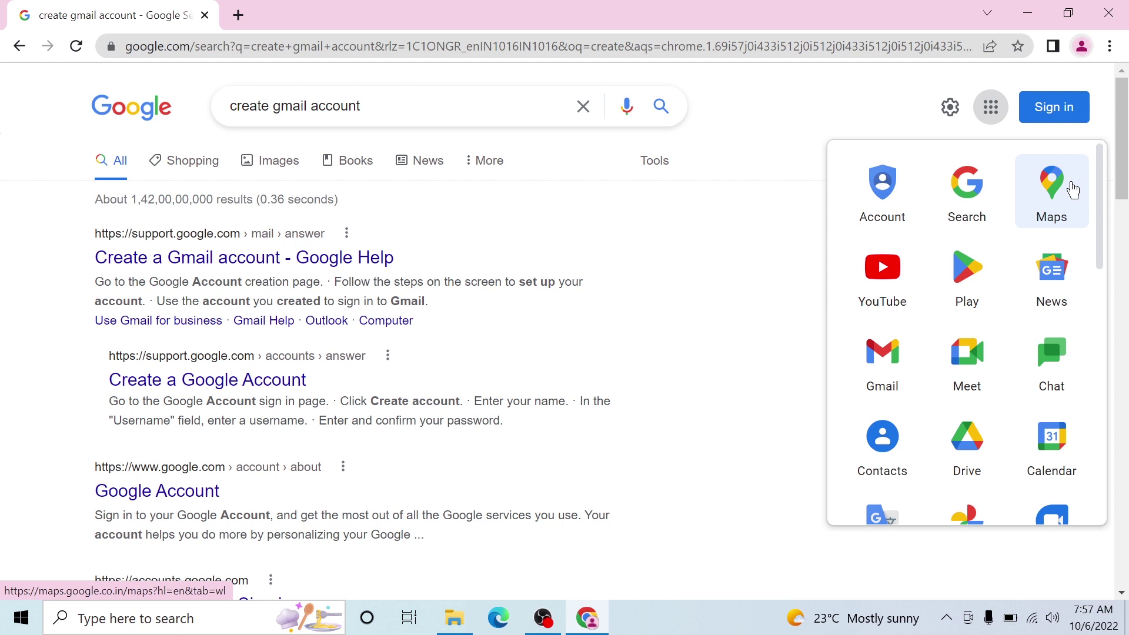
- Open the Create a Gmail account help article and its Create an account link
left_click(209, 259)
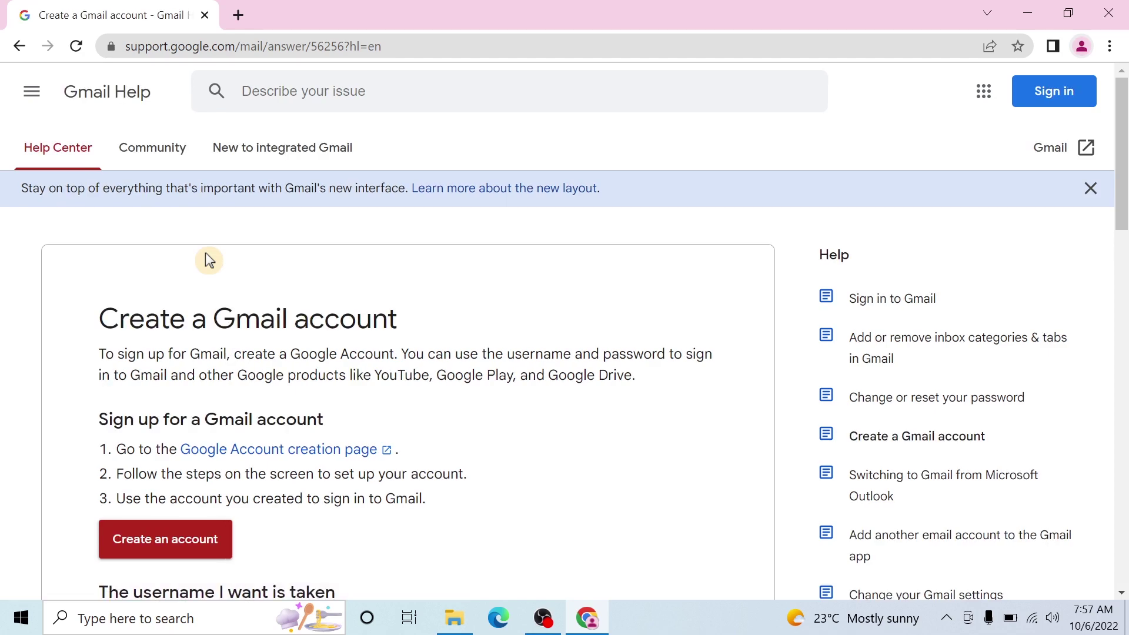
scroll(226, 317, "down", 3)
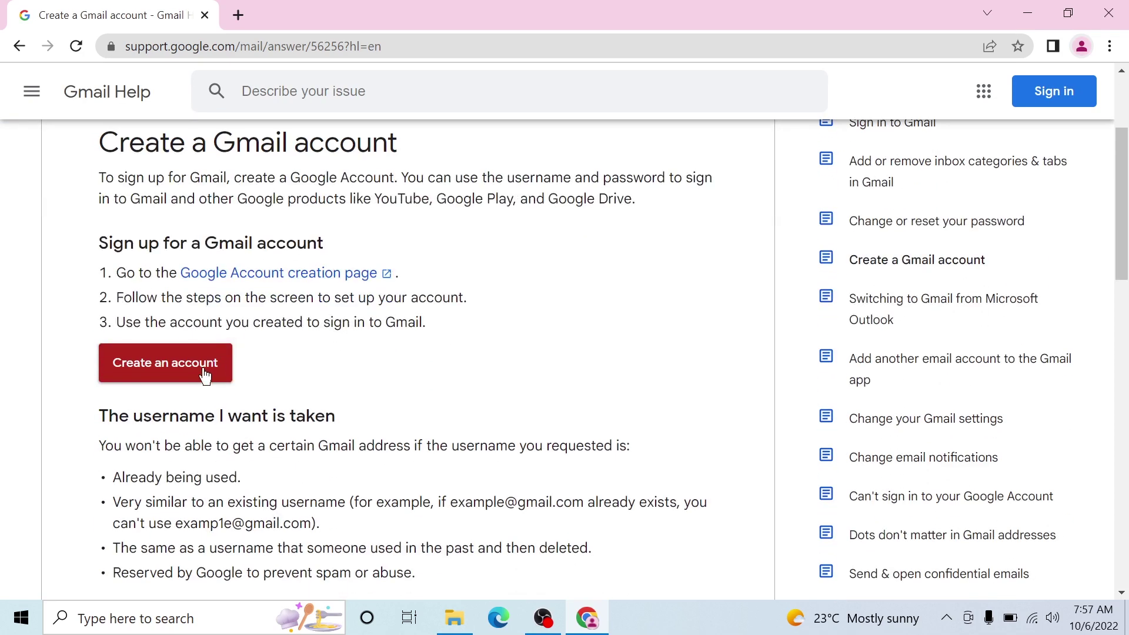
left_click(144, 370)
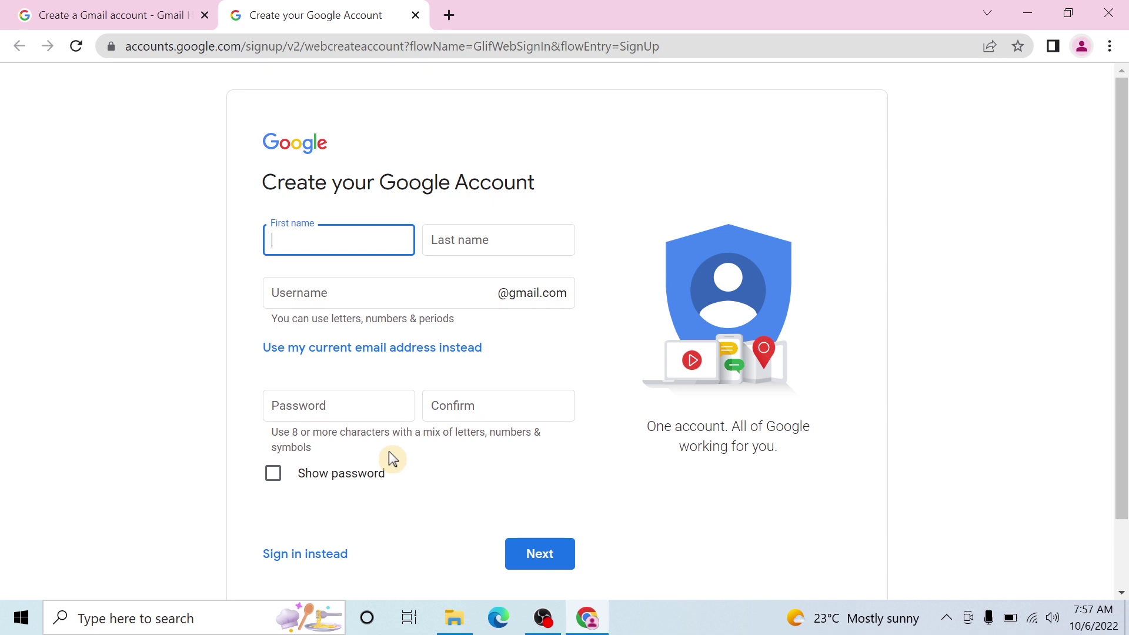
- Enter the user's first and last name and type a password on the sign-up form
key("Tab")
left_click(339, 405)
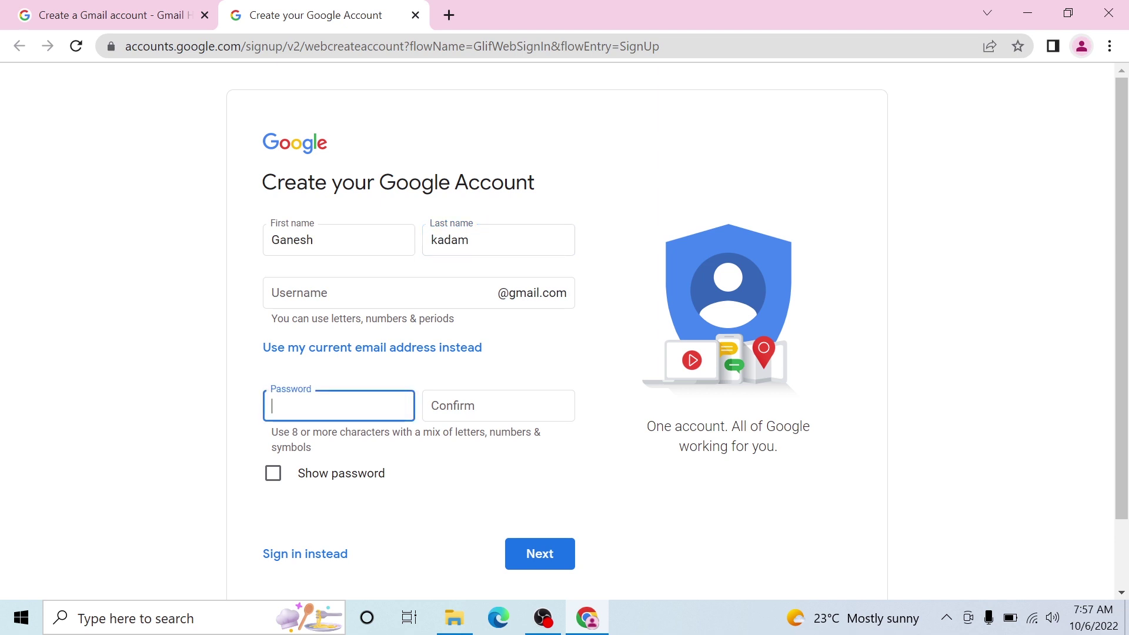
type("••••••••••")
- Enter a username, show the password, and paste it into the Confirm field
key("shift+Tab")
key("shift+Tab")
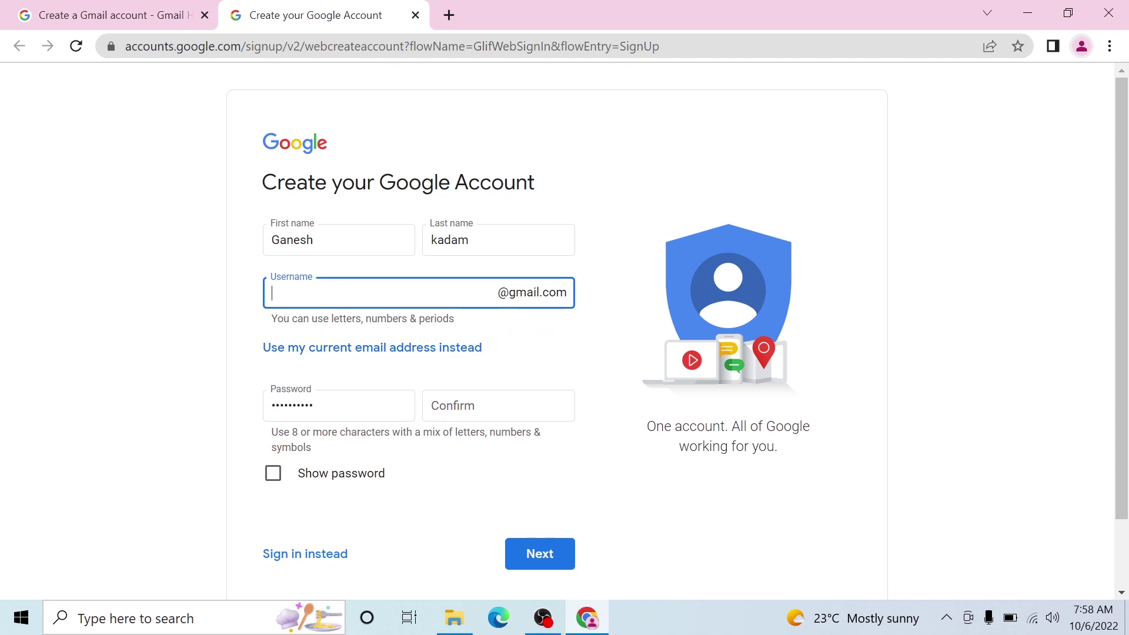
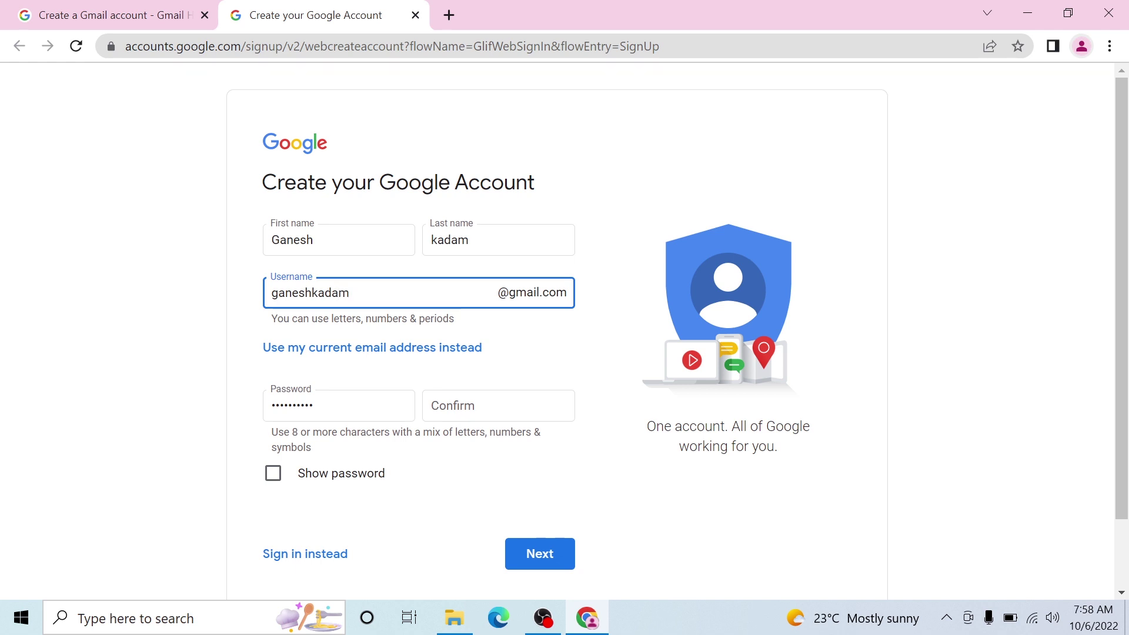
left_click(272, 476)
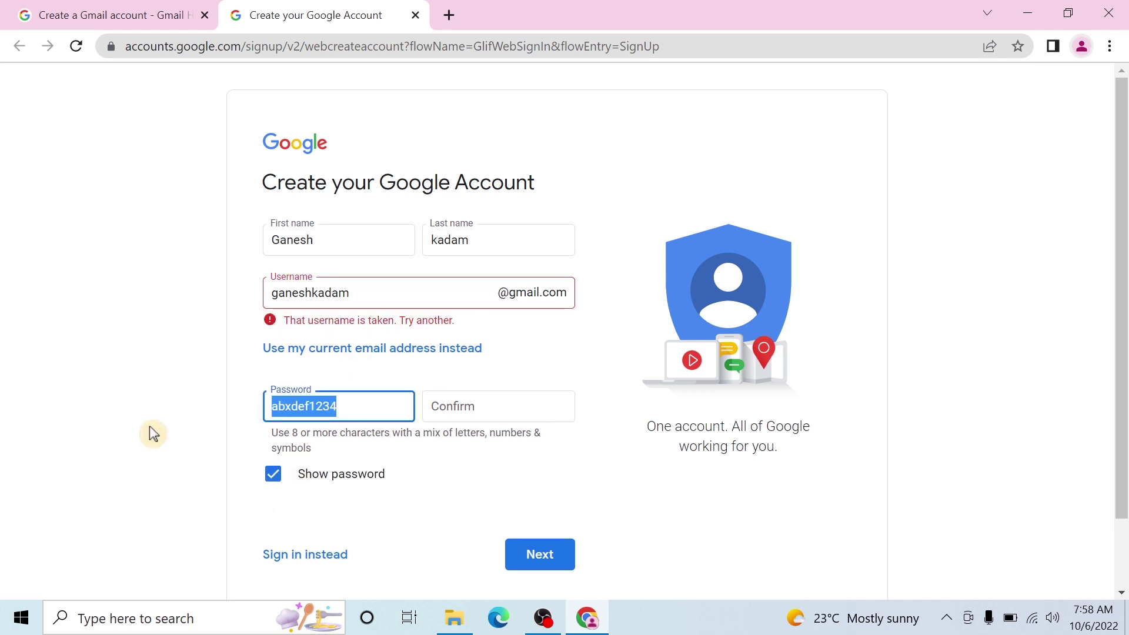
left_click(470, 411)
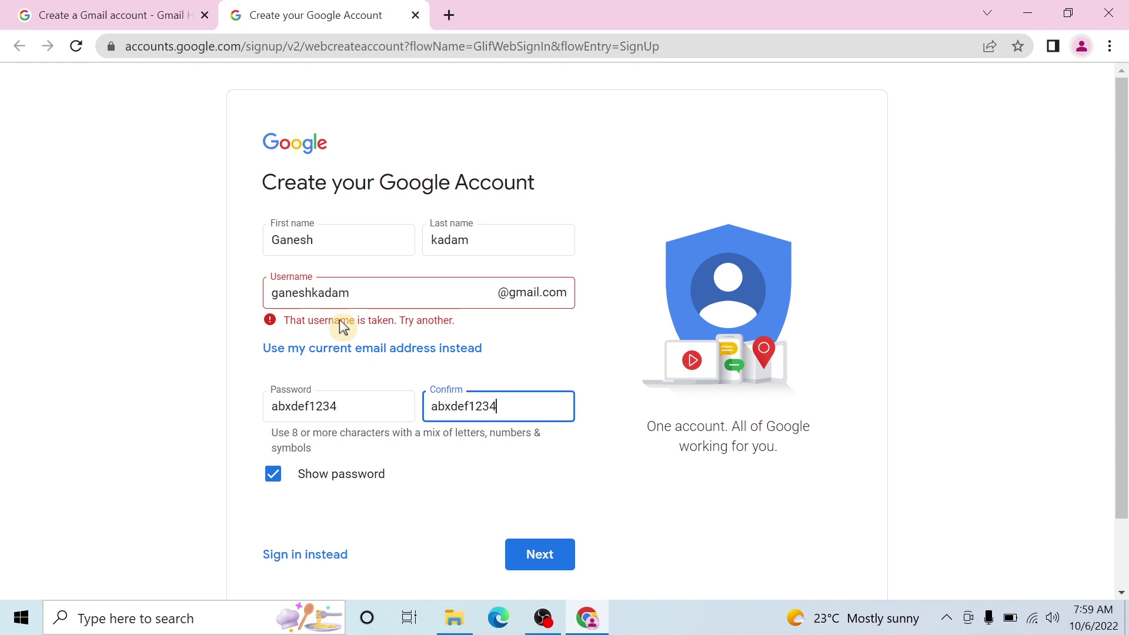
left_click(388, 293)
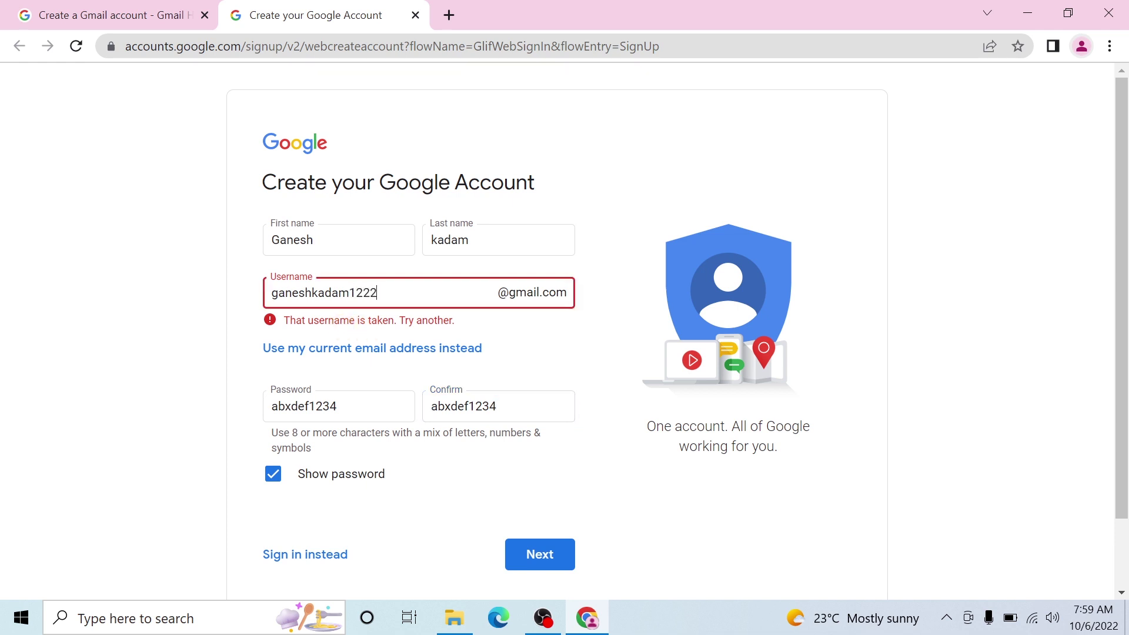
left_click(611, 362)
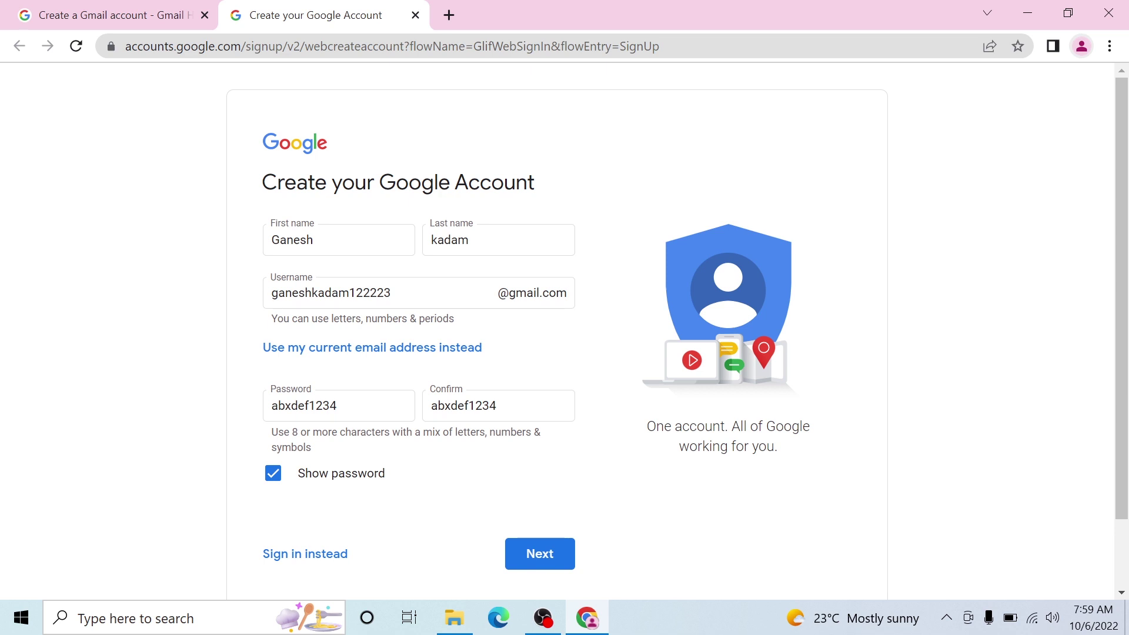
left_click_drag(393, 292, 228, 302)
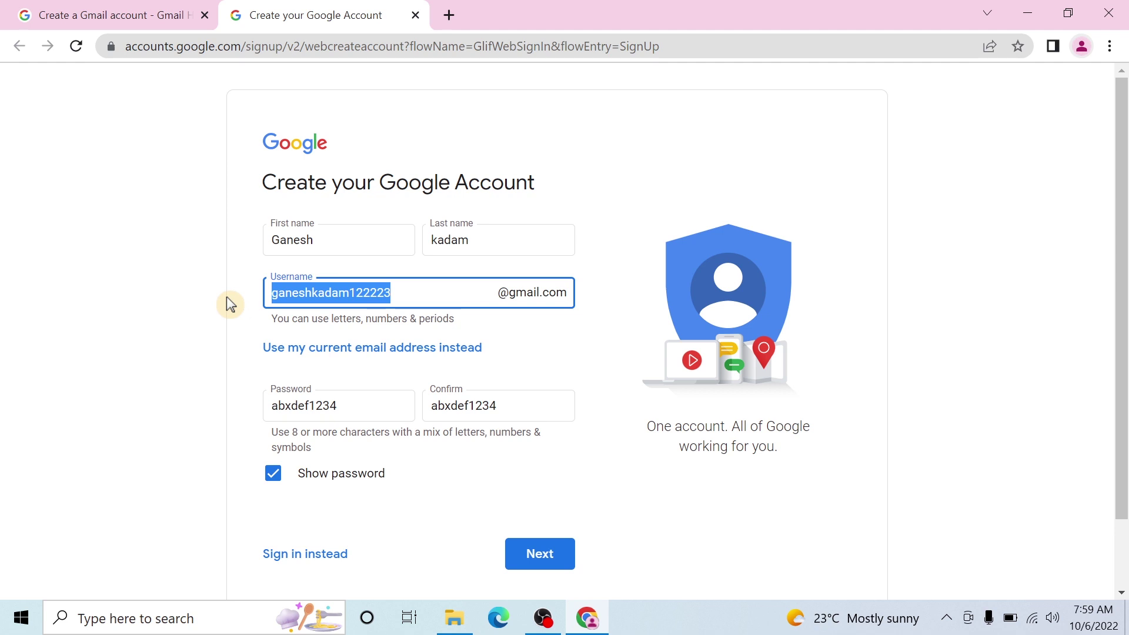
left_click(552, 561)
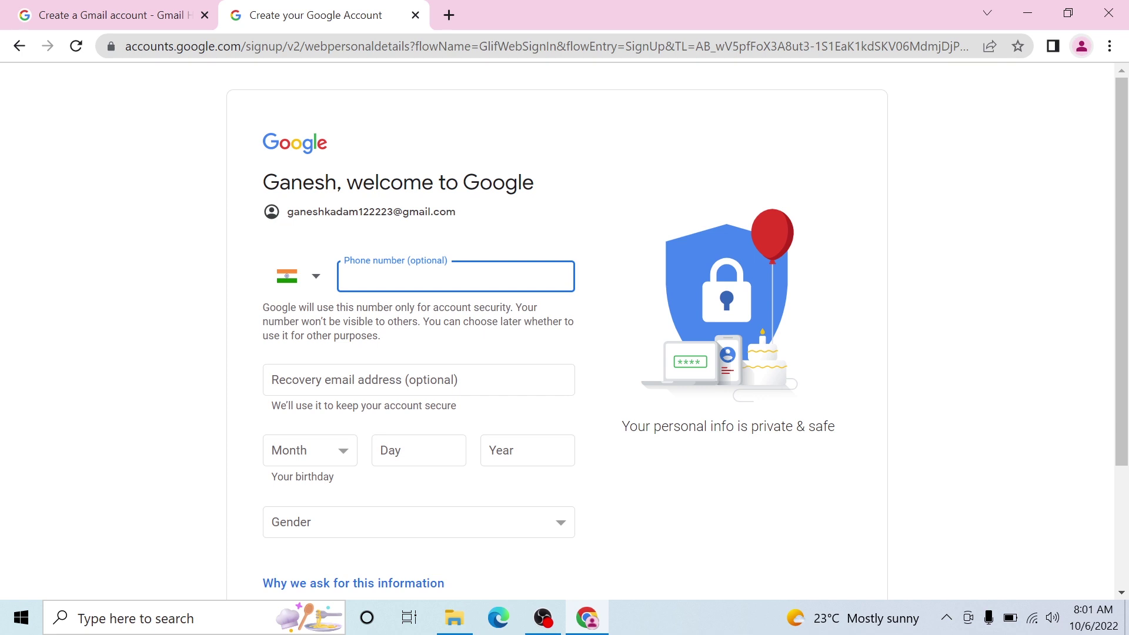
- Leave the recovery email blank, try Next, then close the sign-up tab and Chrome
left_click(333, 376)
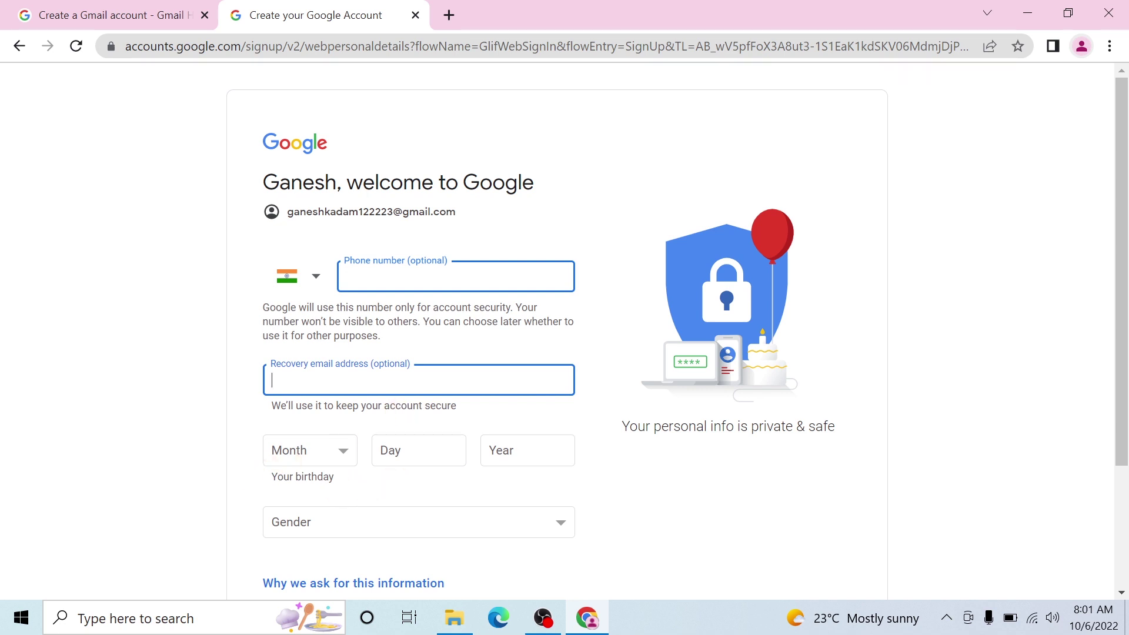
scroll(488, 479, "down", 3)
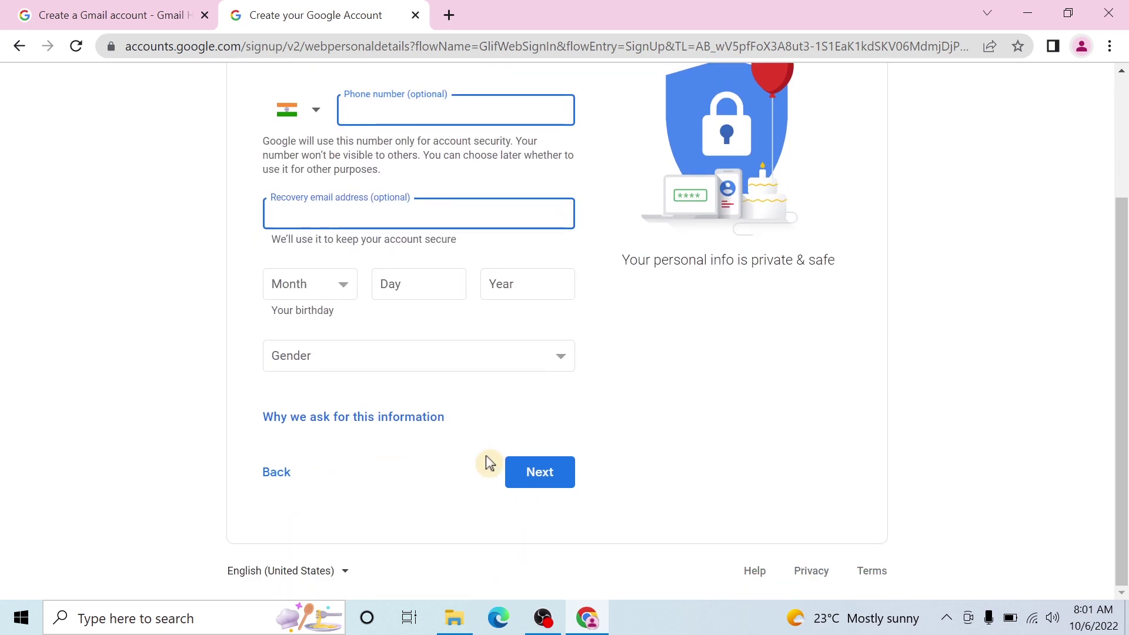
left_click(556, 468)
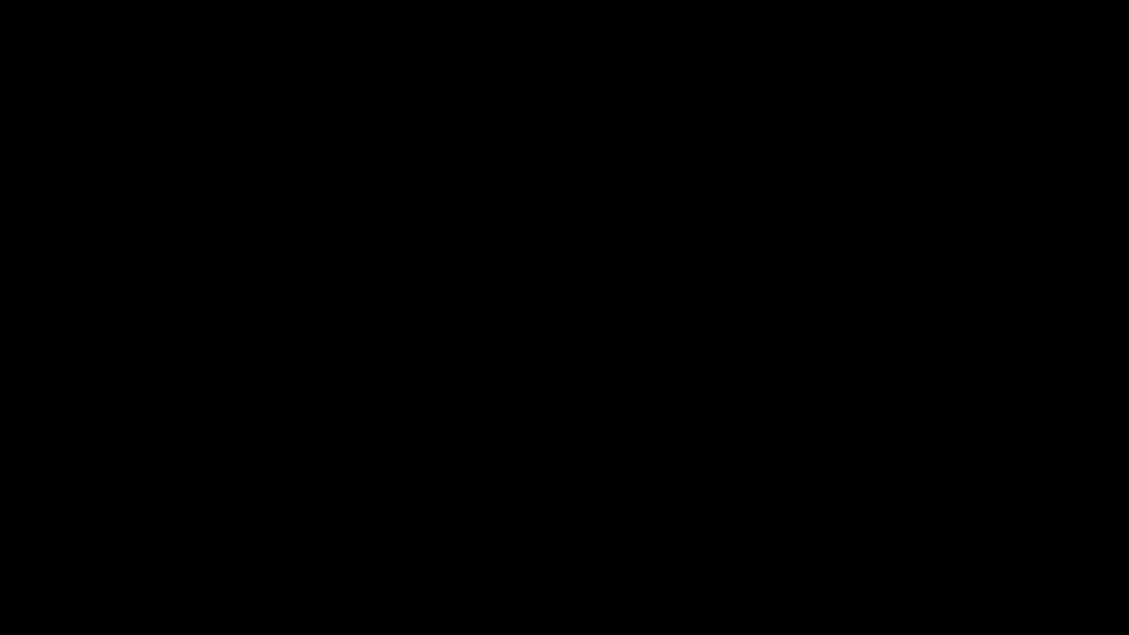
left_click(415, 15)
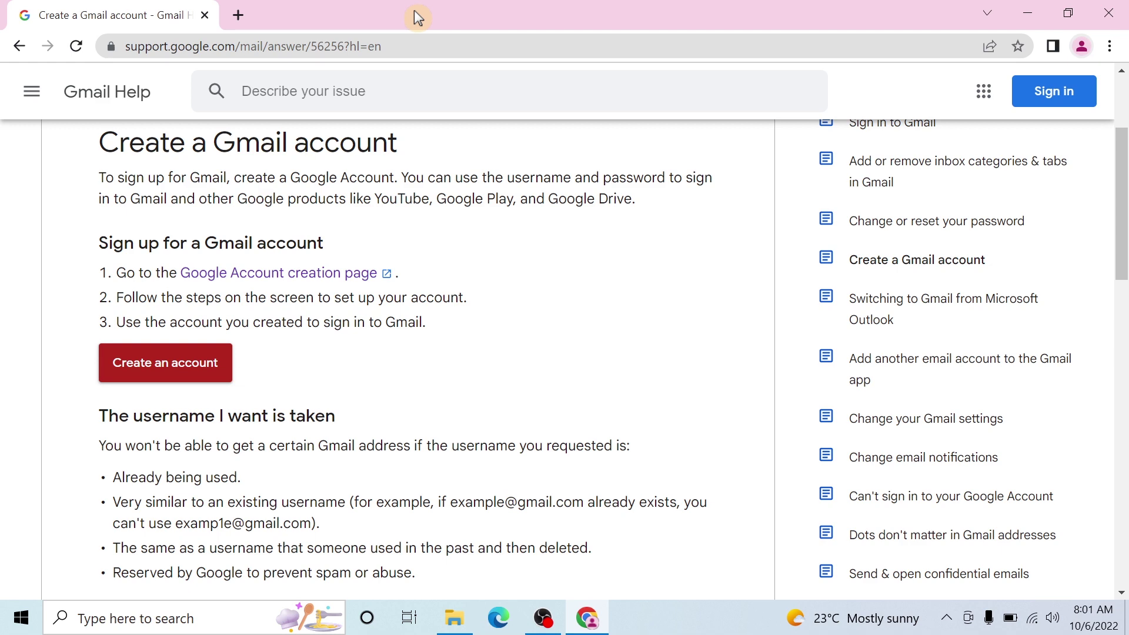
left_click(1108, 13)
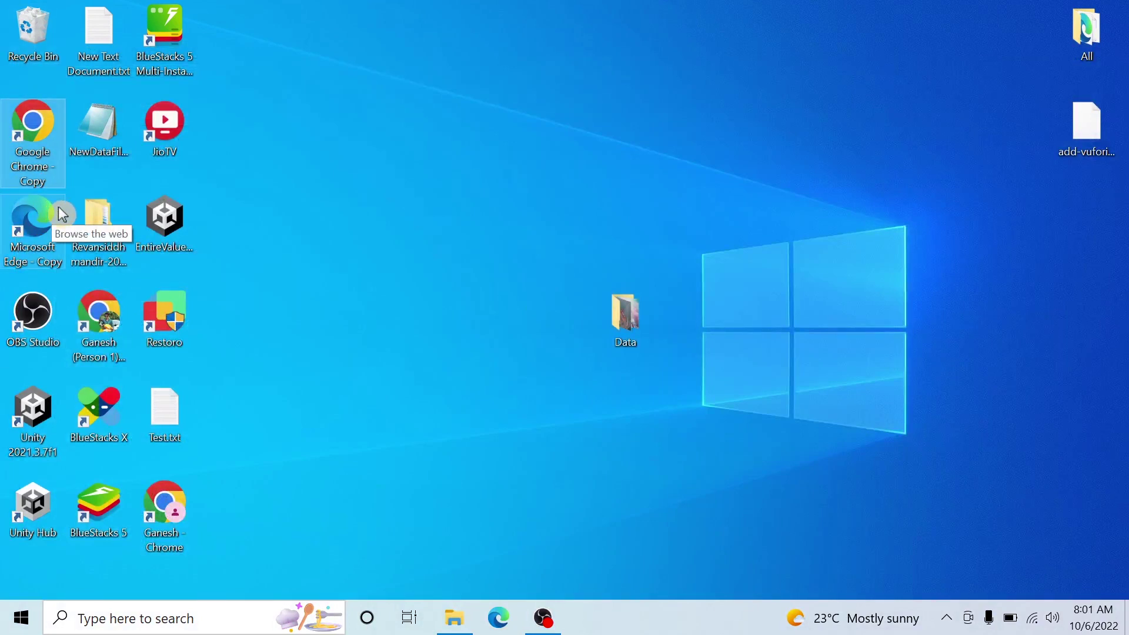
- Launch Chrome under the other profile, load YouTube from its bookmark, and add a new tab
left_click(95, 313)
double_click(95, 314)
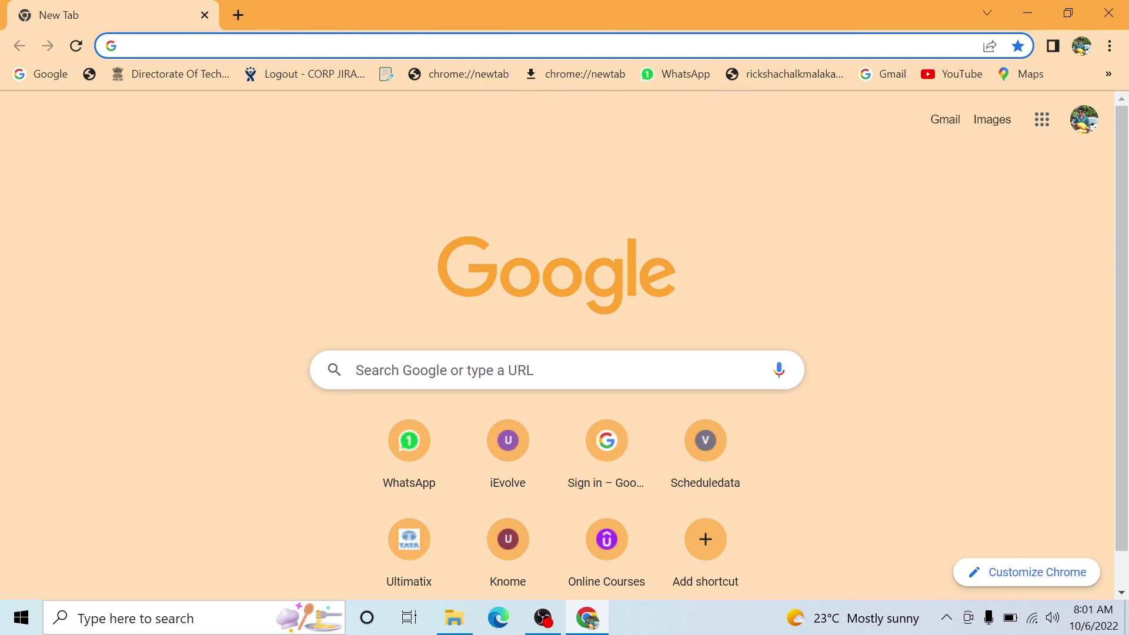
left_click(961, 81)
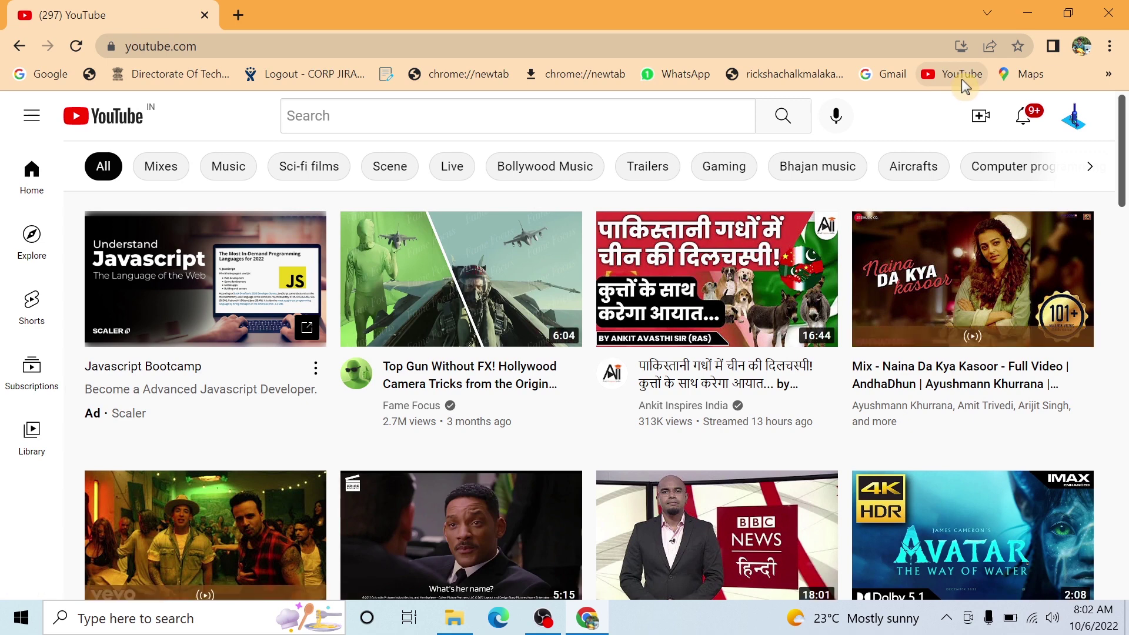
left_click(238, 15)
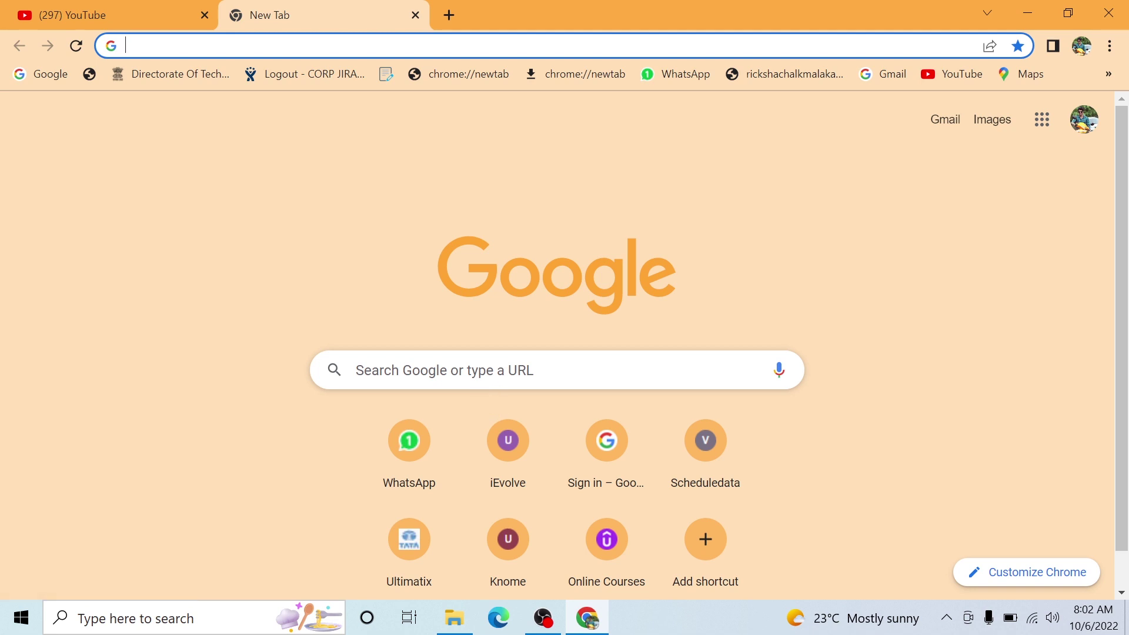
- Search Google for 'how to get driving licence' via the suggestion list
left_click(485, 370)
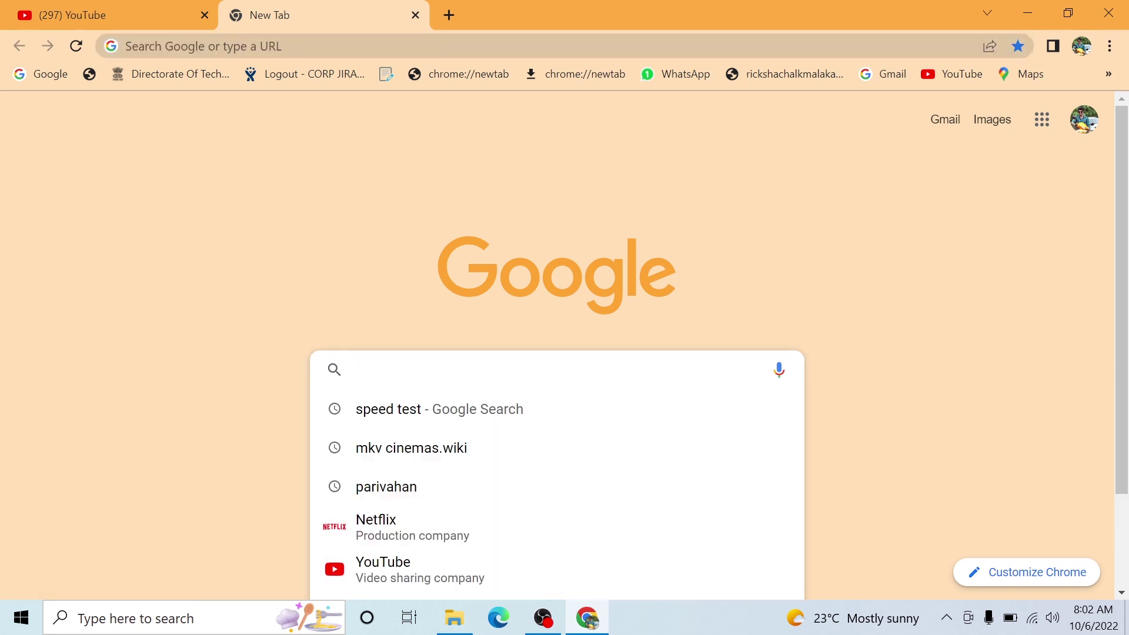
type("How to")
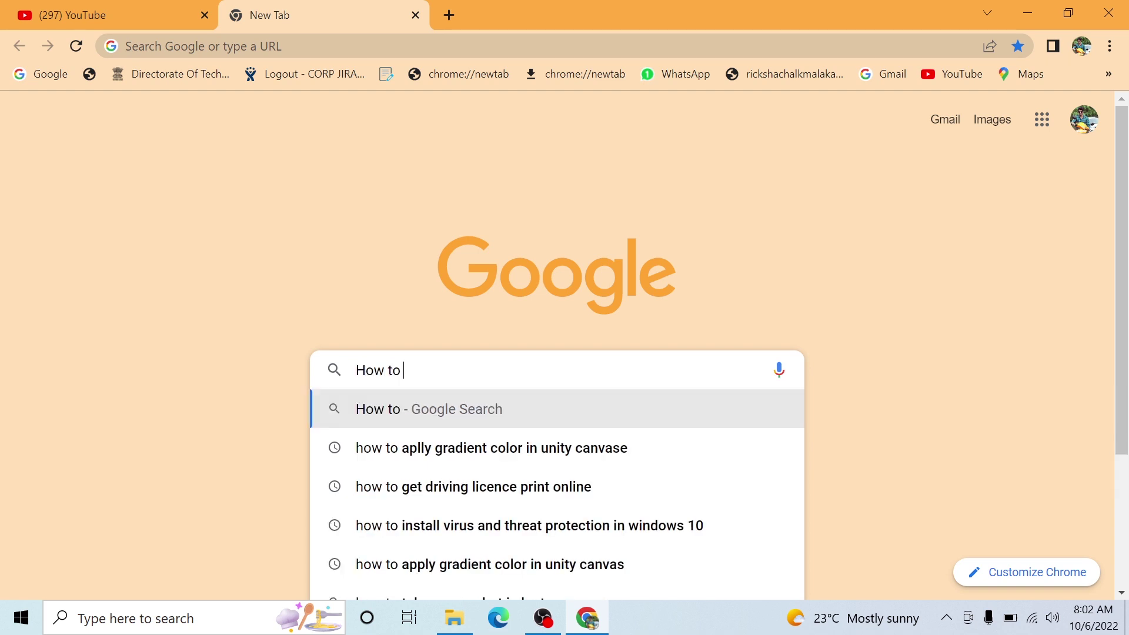
type("get ")
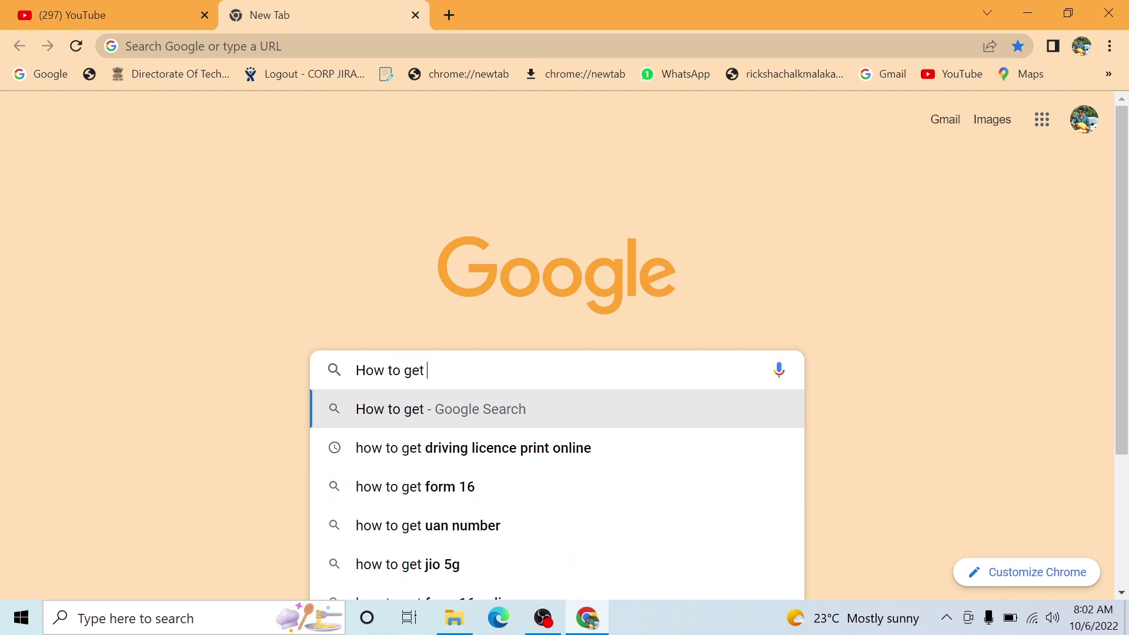
type("dr")
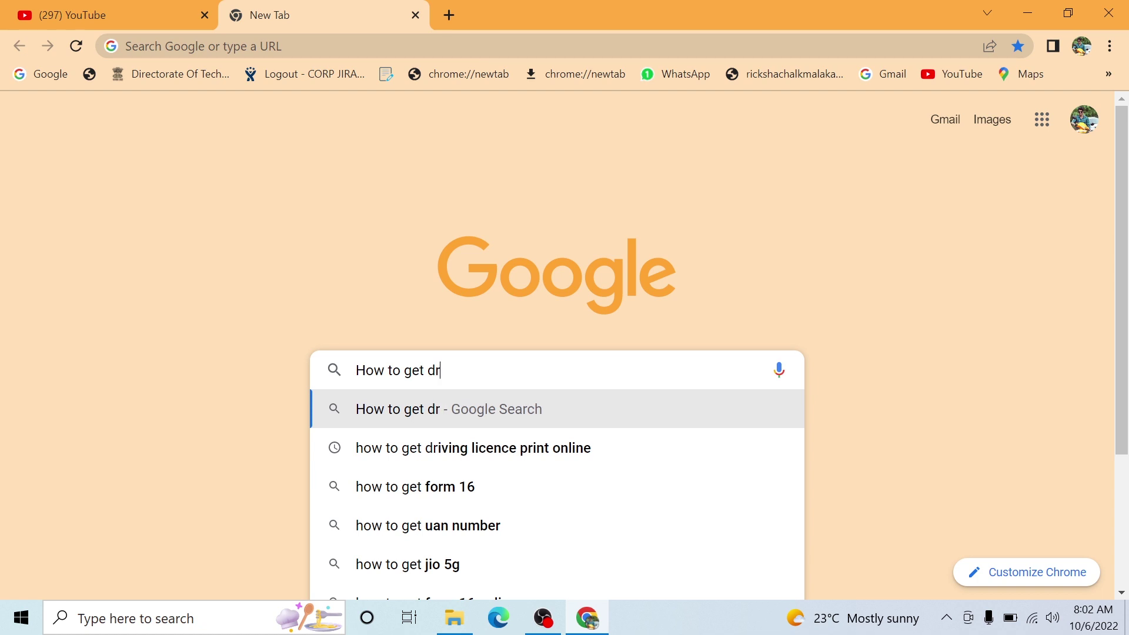
type("iving")
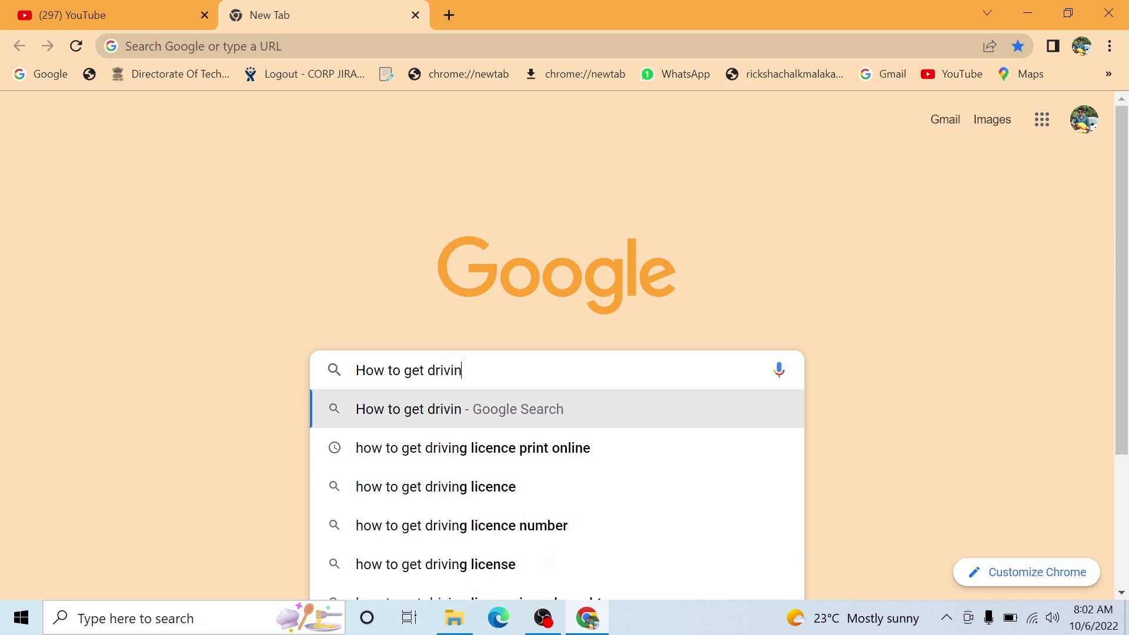
key("Down")
key("Down")
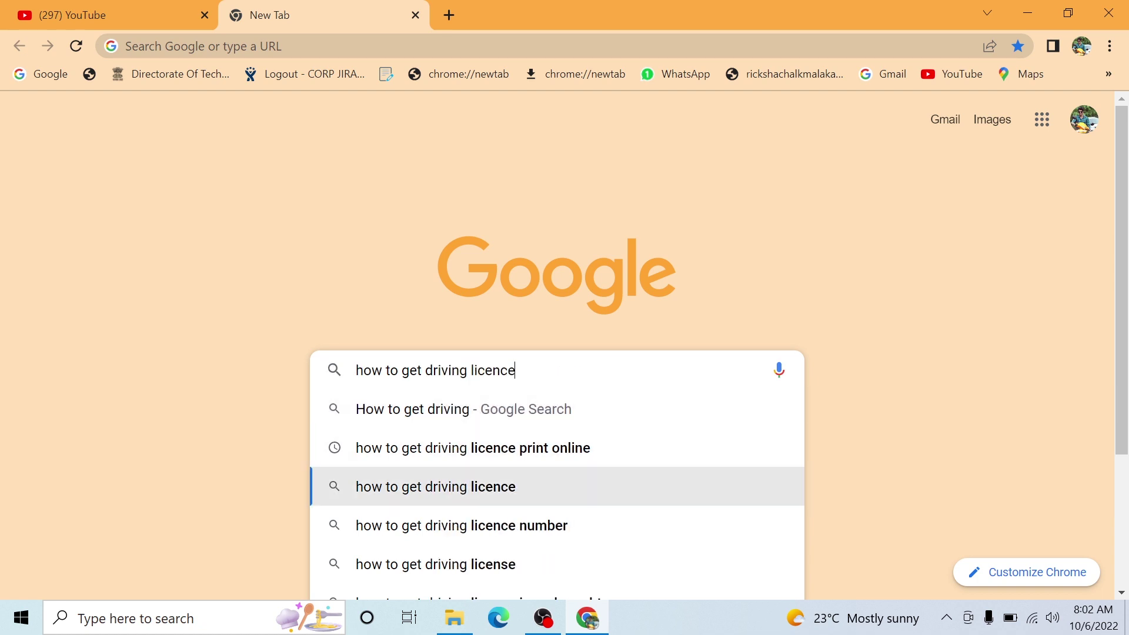
key("Return")
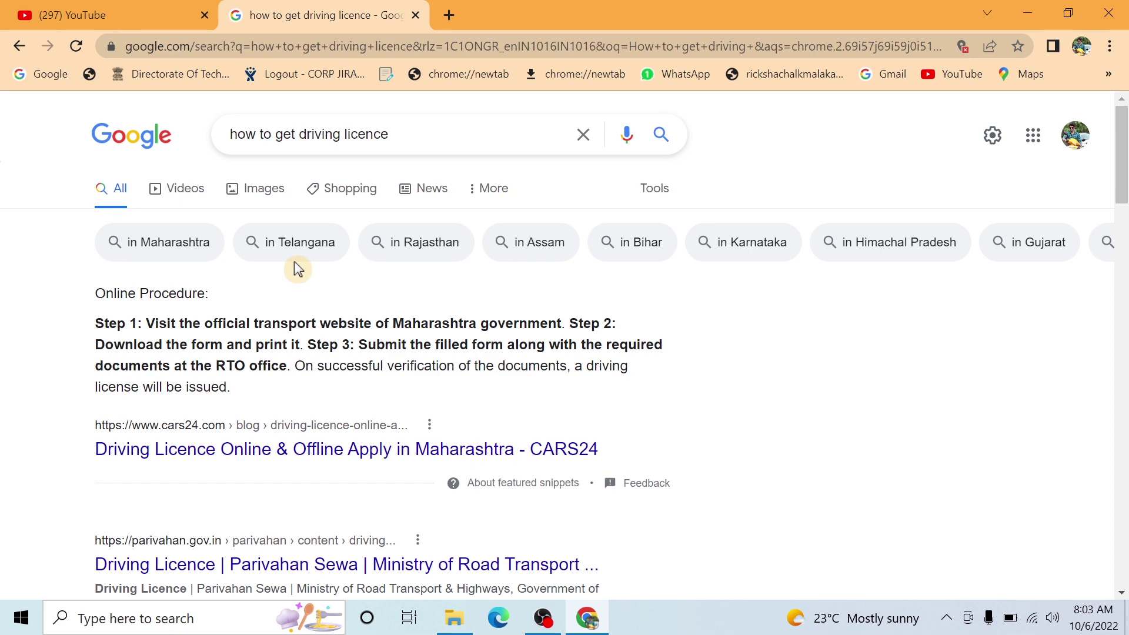
scroll(297, 265, "down", 6)
scroll(112, 258, "up", 5)
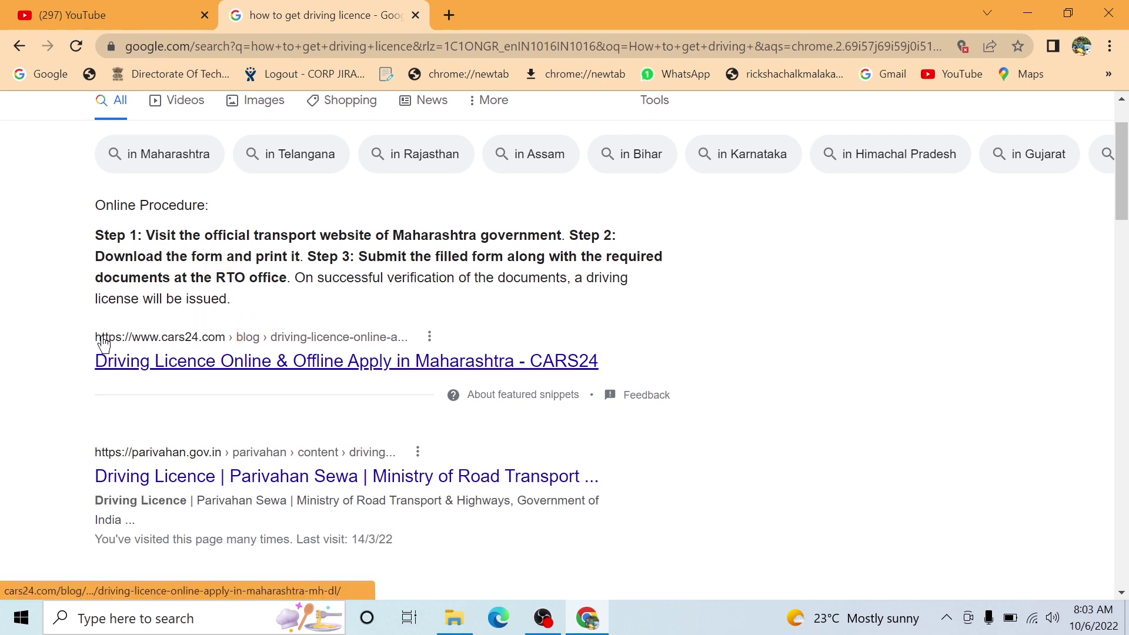
right_click(249, 369)
left_click(225, 372)
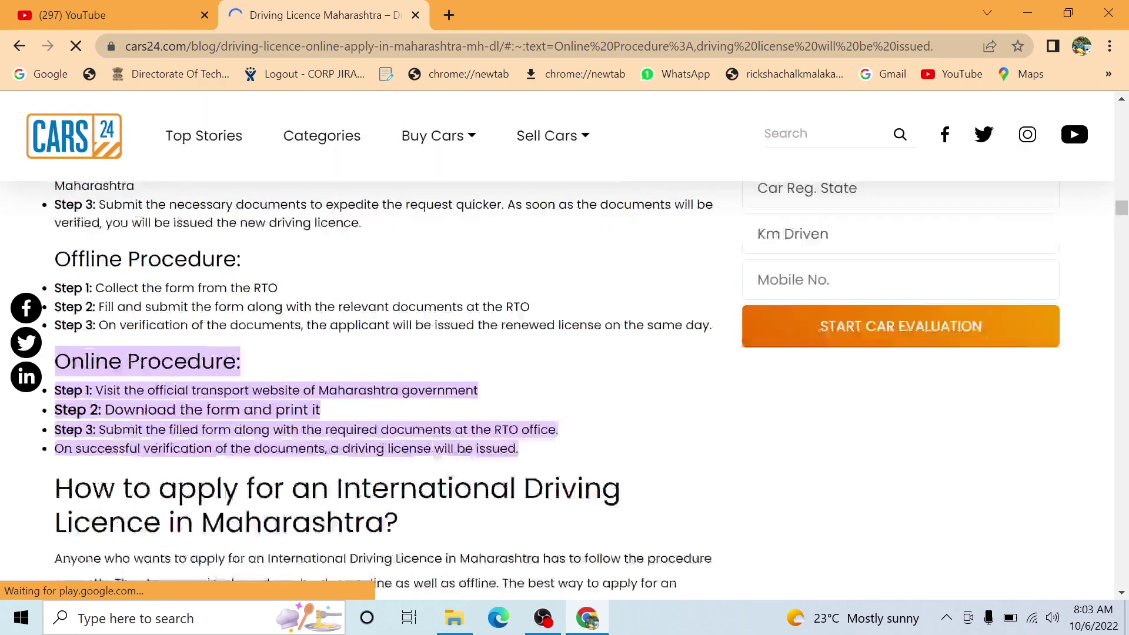
scroll(466, 516, "down", 9)
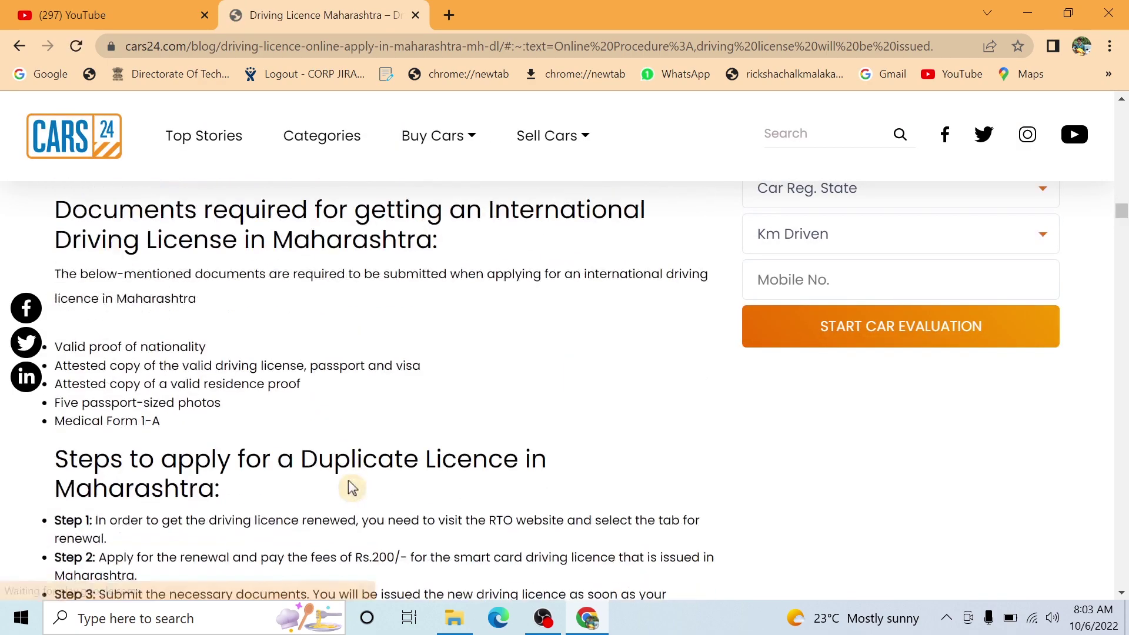
scroll(352, 488, "down", 7)
scroll(352, 488, "up", 13)
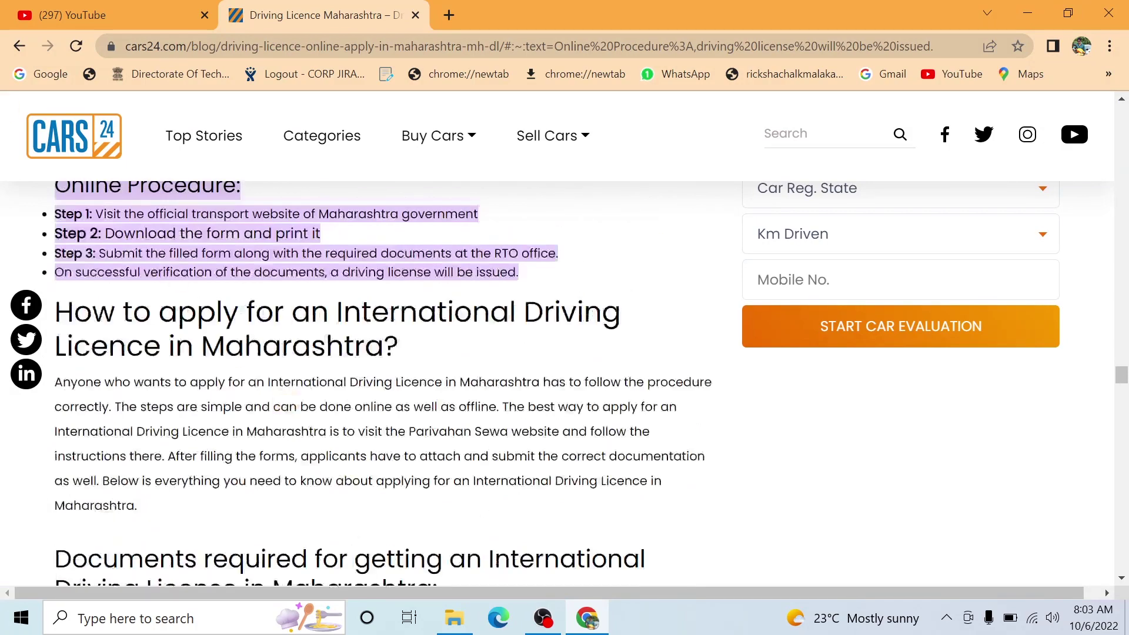
key("alt+Left")
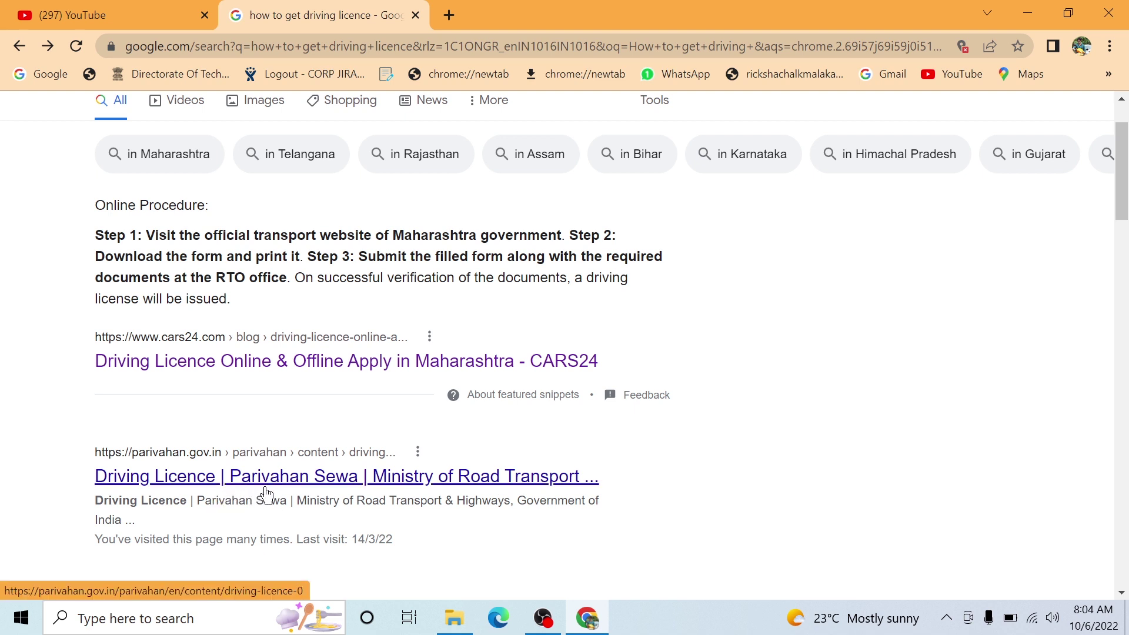
- In a new tab, search Google for 'how to get admission in diploma after 10th'
left_click(453, 11)
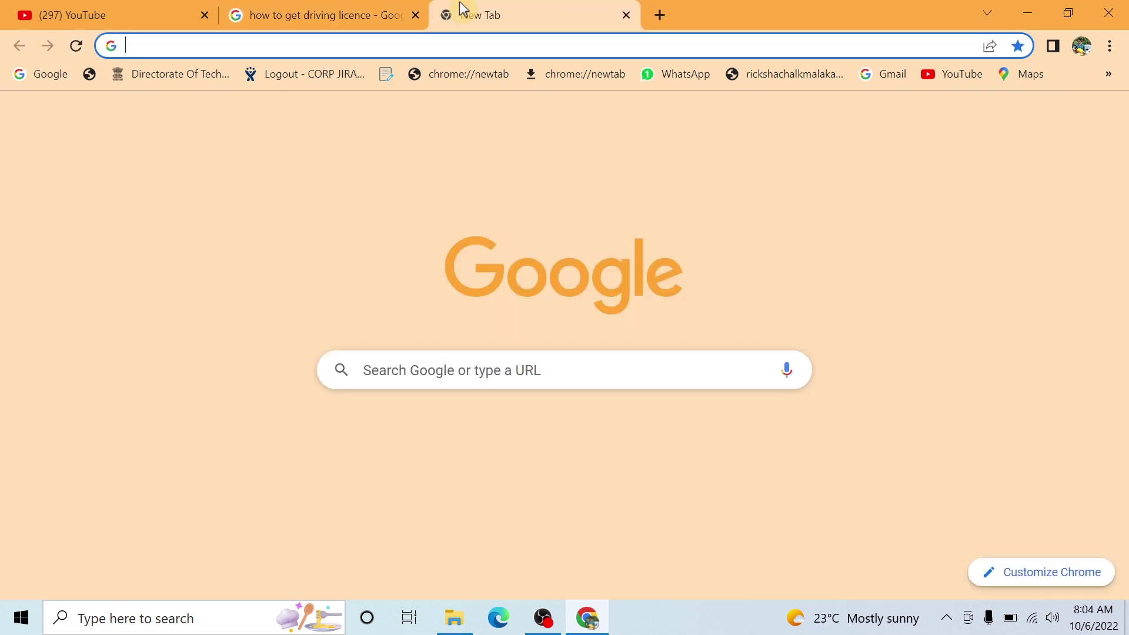
left_click(529, 370)
type("ho")
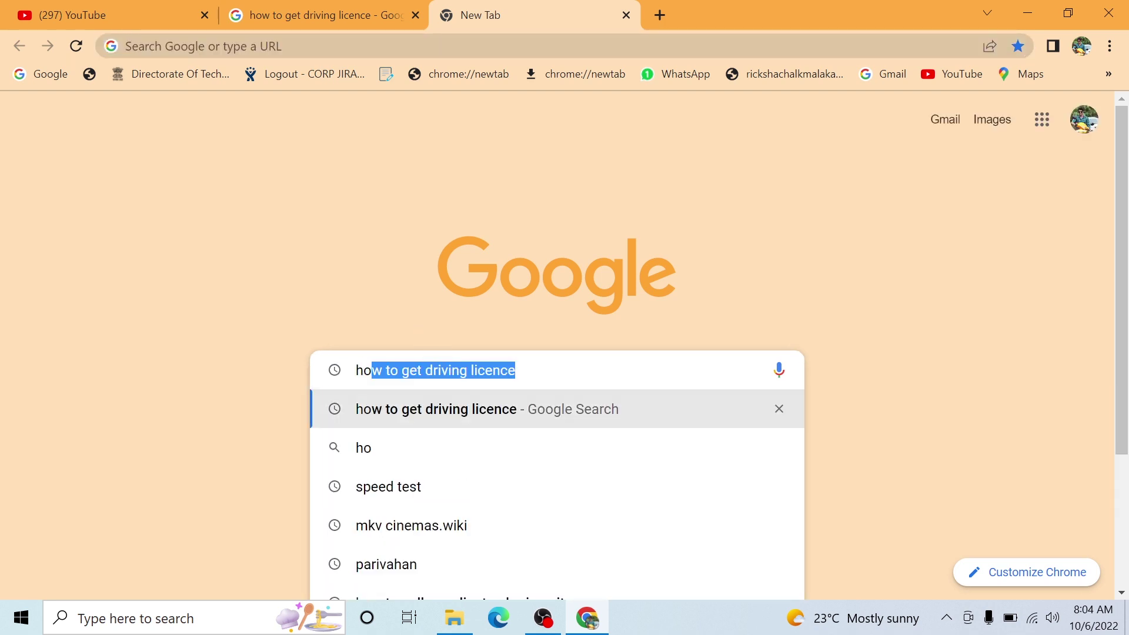
type("w to g")
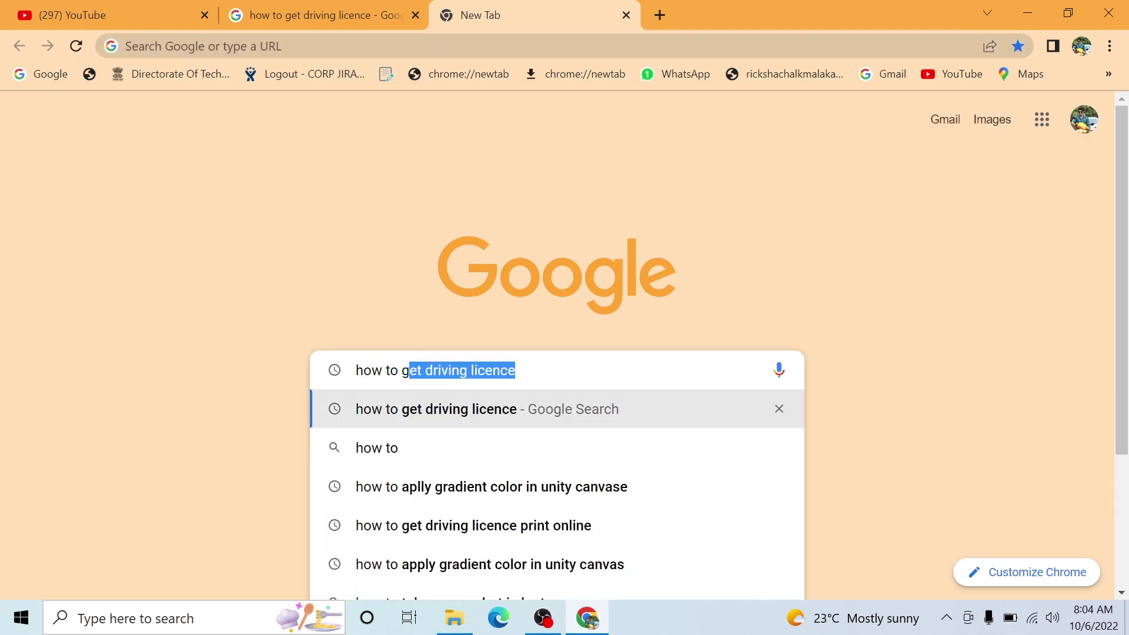
type("et admi")
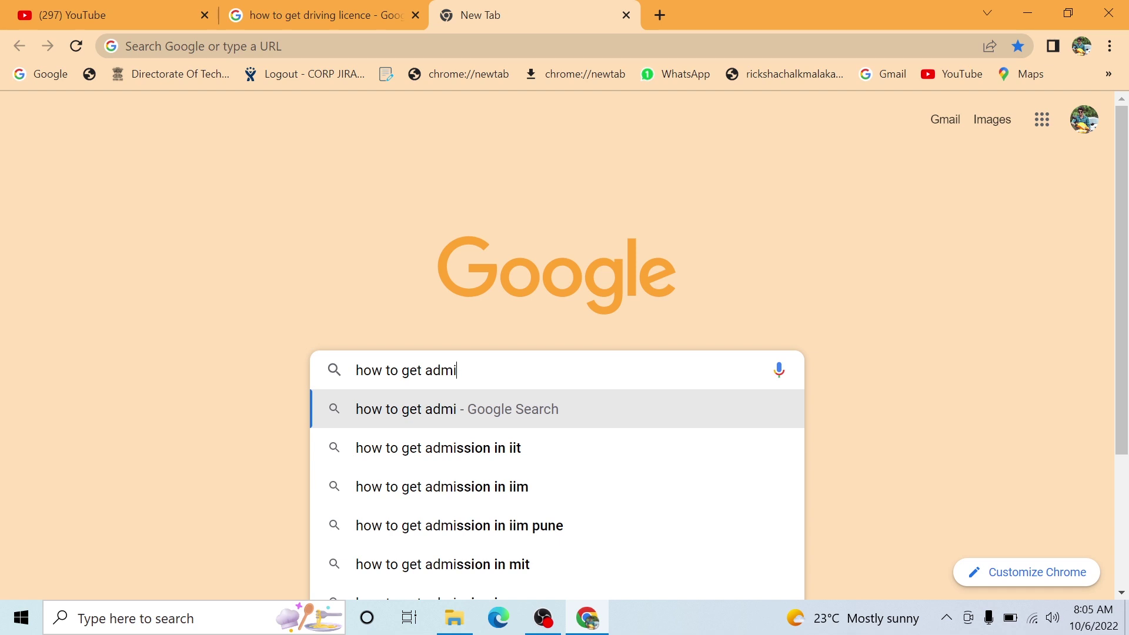
type("ssion")
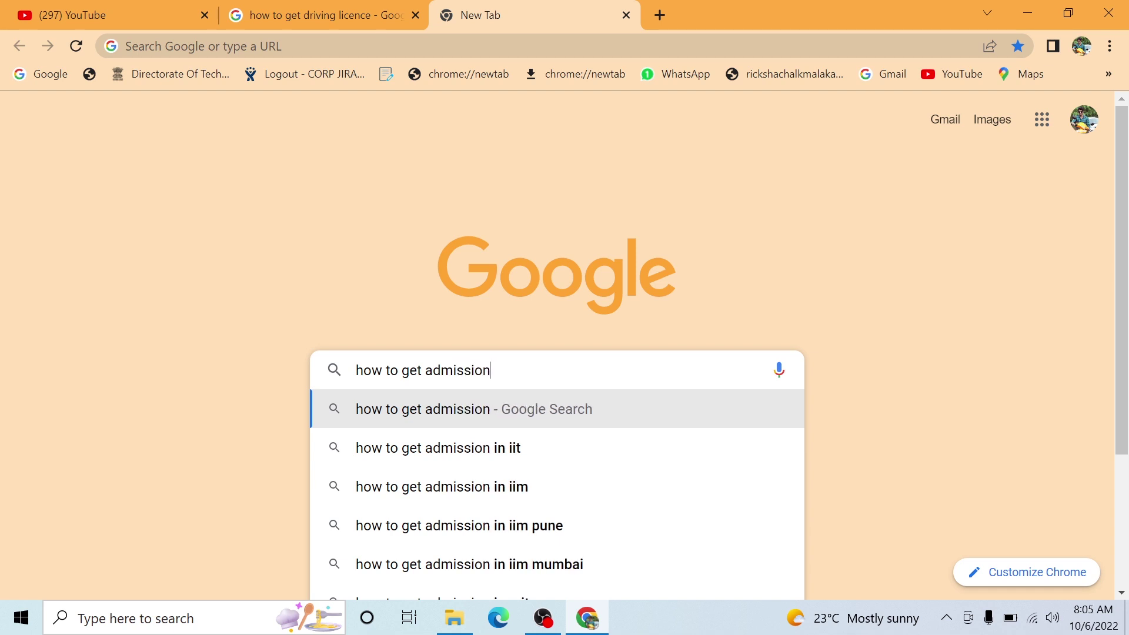
type(" in de")
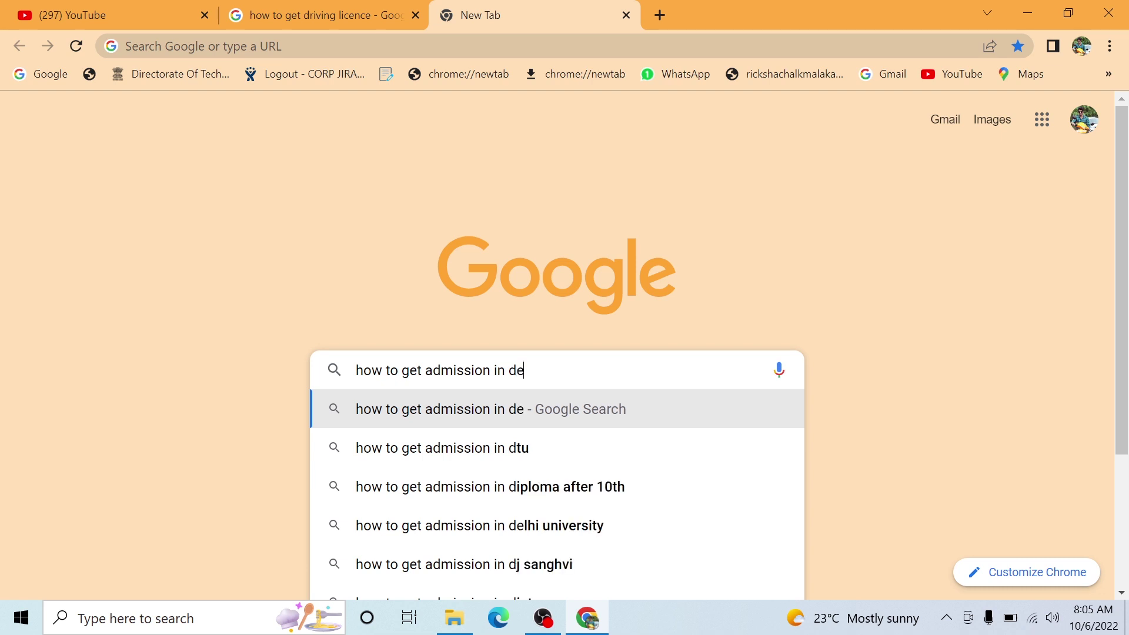
type("p")
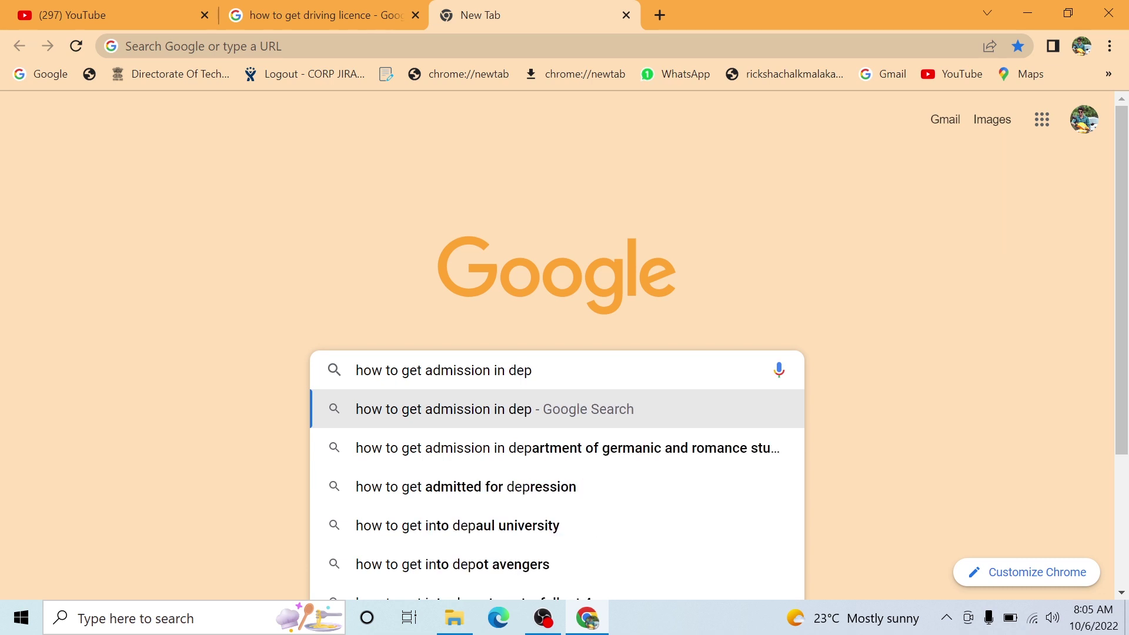
type("hlo")
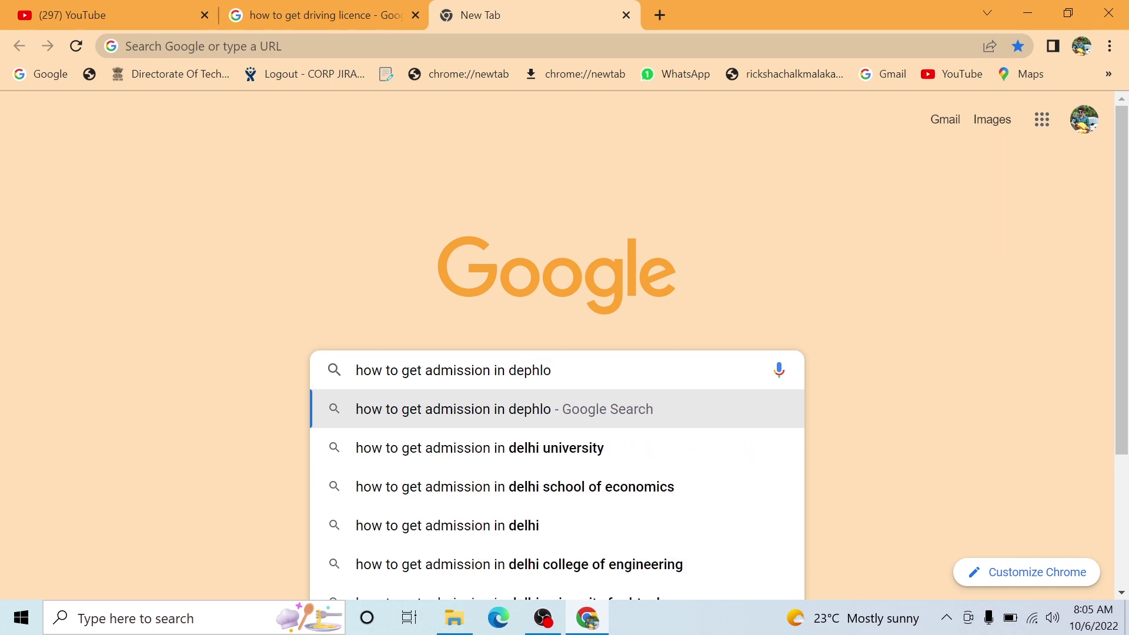
type("ma")
key("Down")
key("Down")
key("Down")
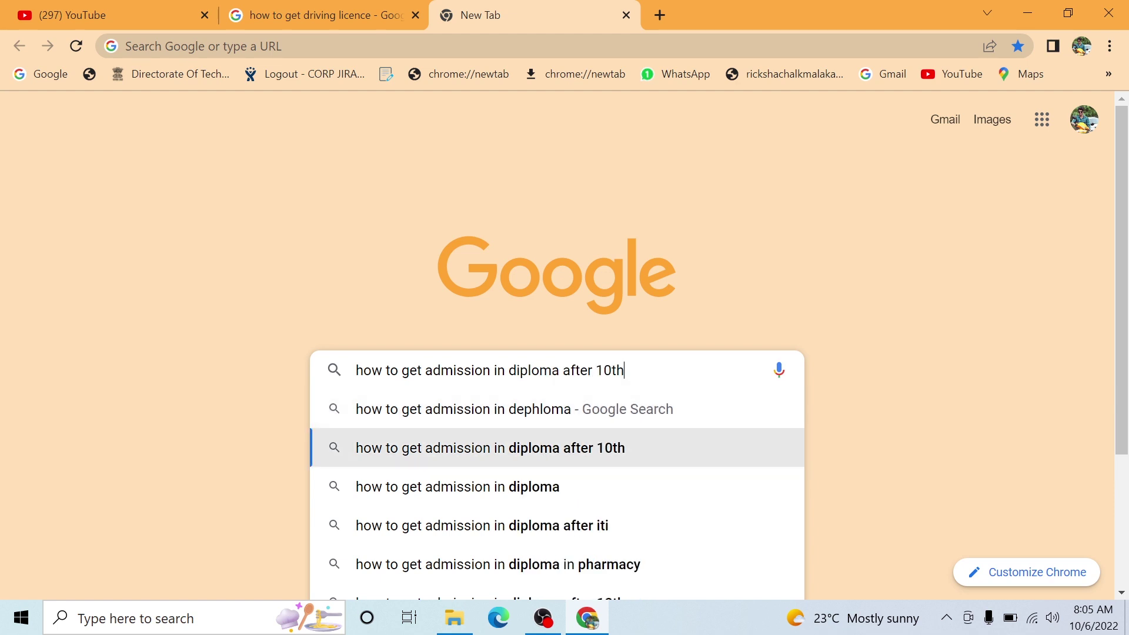
key("Up")
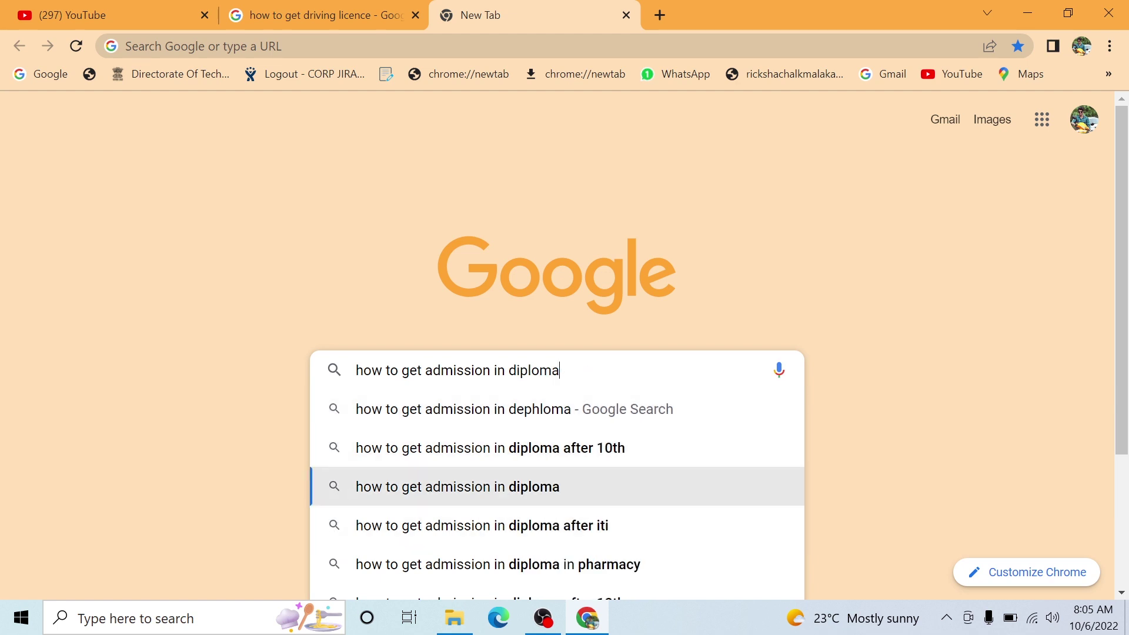
key("Up")
key("Return")
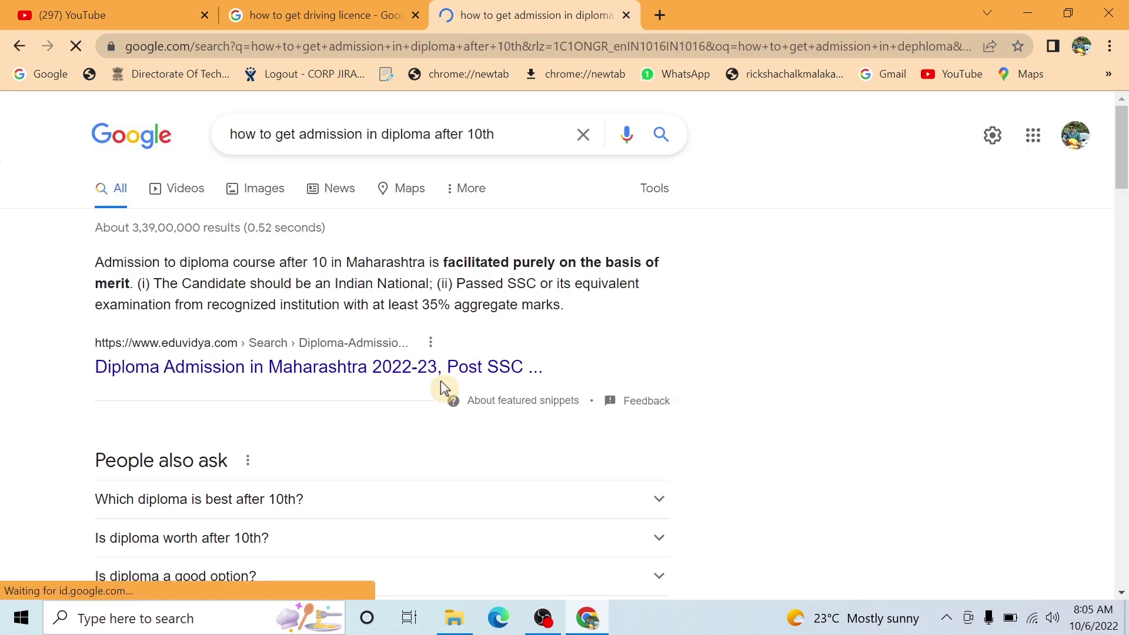
- Scroll the diploma results and read the Maharashtra Times admission article
scroll(420, 405, "down", 3)
scroll(415, 423, "down", 3)
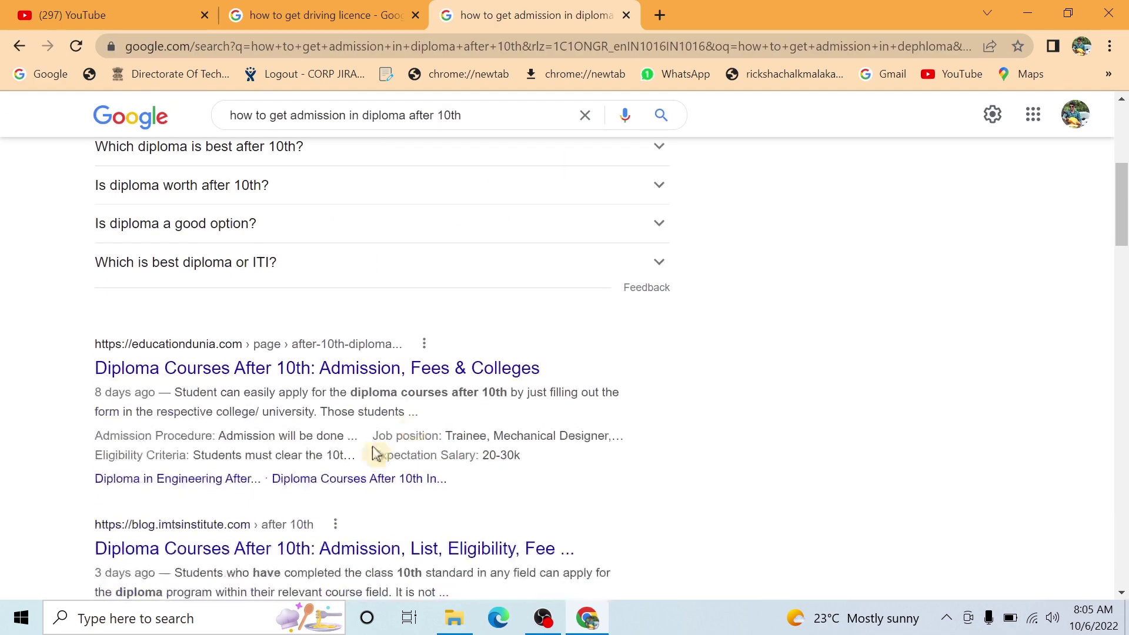
scroll(317, 389, "up", 6)
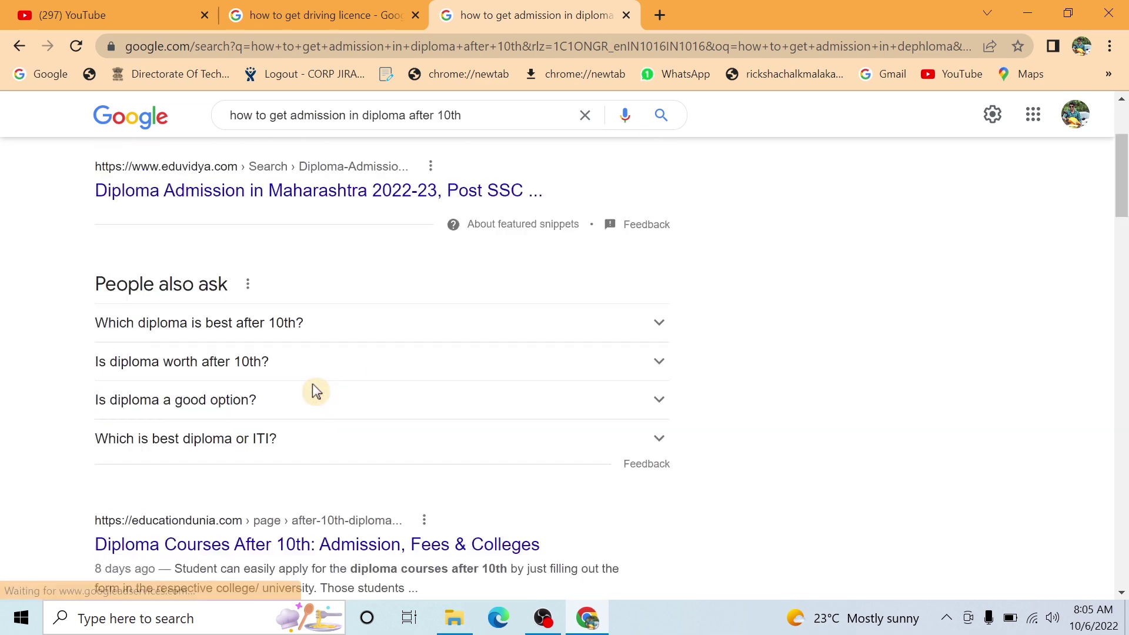
scroll(176, 360, "down", 6)
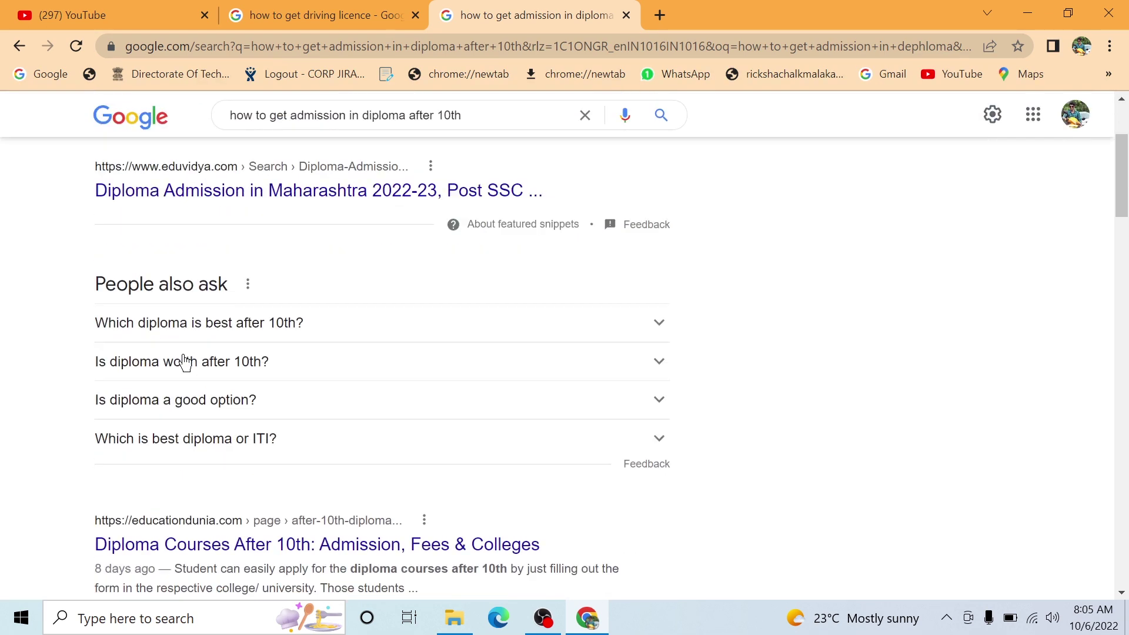
scroll(235, 394, "down", 3)
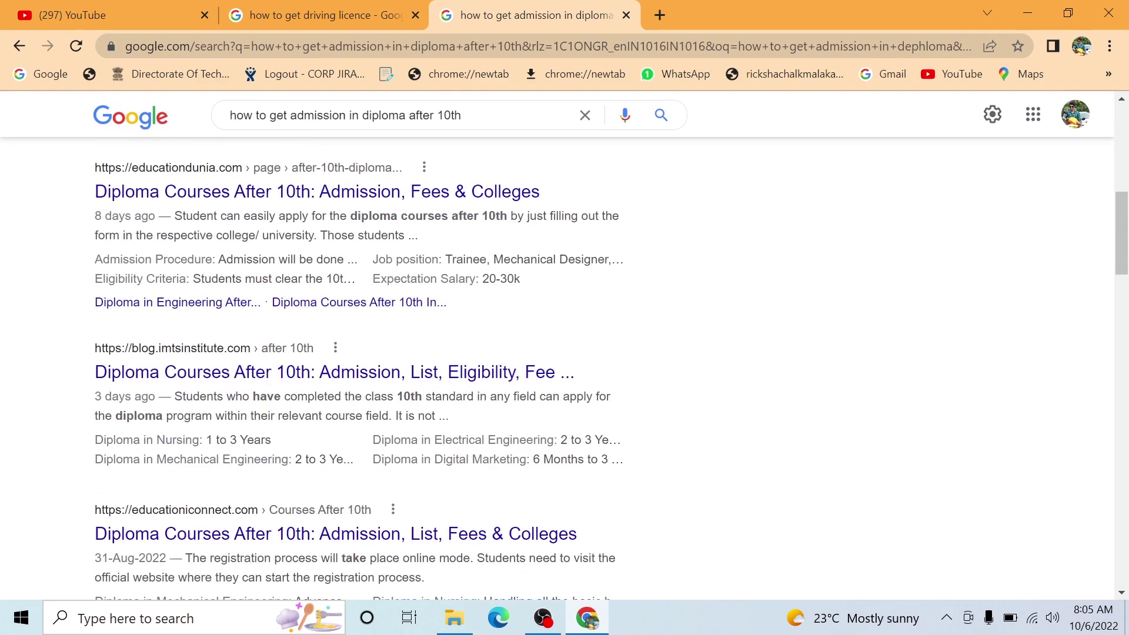
scroll(252, 405, "down", 6)
left_click(229, 352)
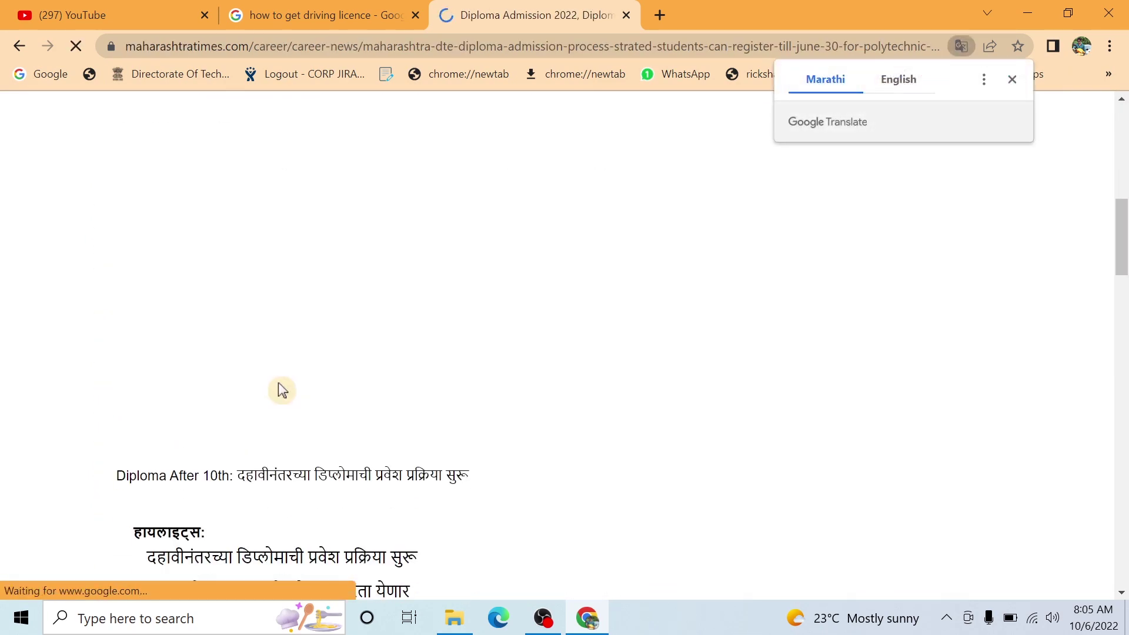
scroll(278, 382, "down", 6)
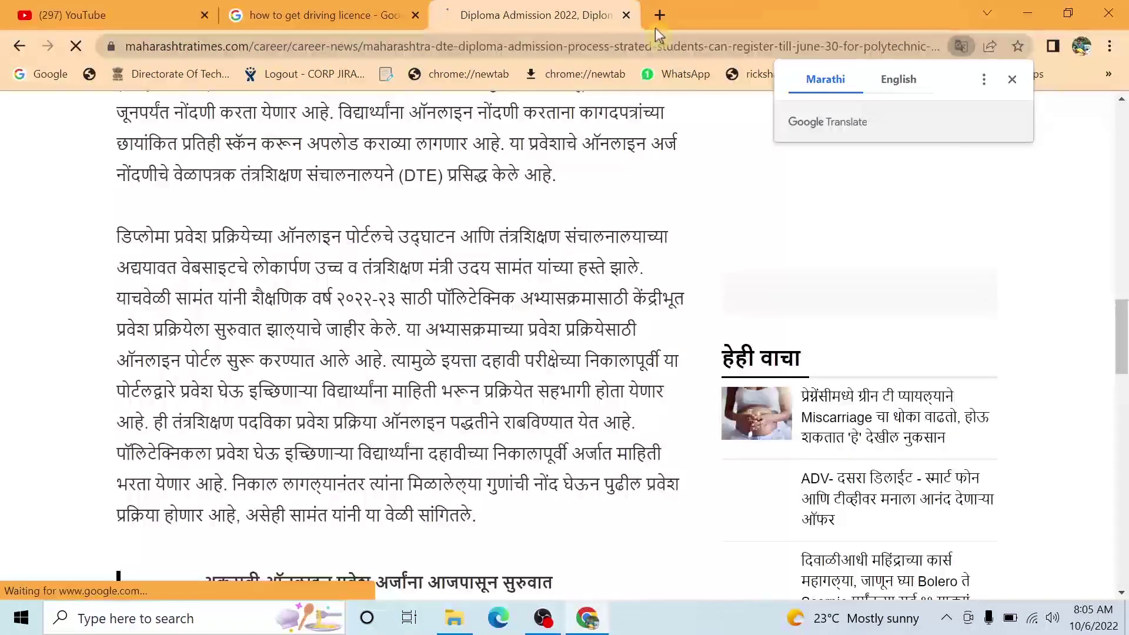
- Load YouTube in a new tab, then return to the Google results and select the query
left_click(659, 15)
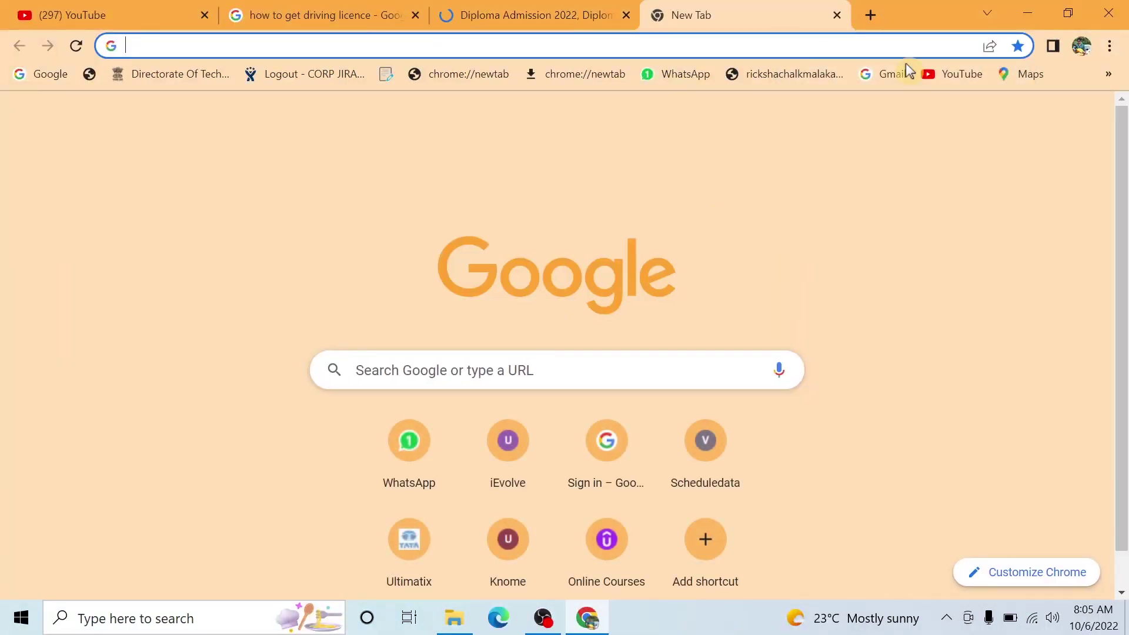
left_click(942, 75)
left_click(510, 8)
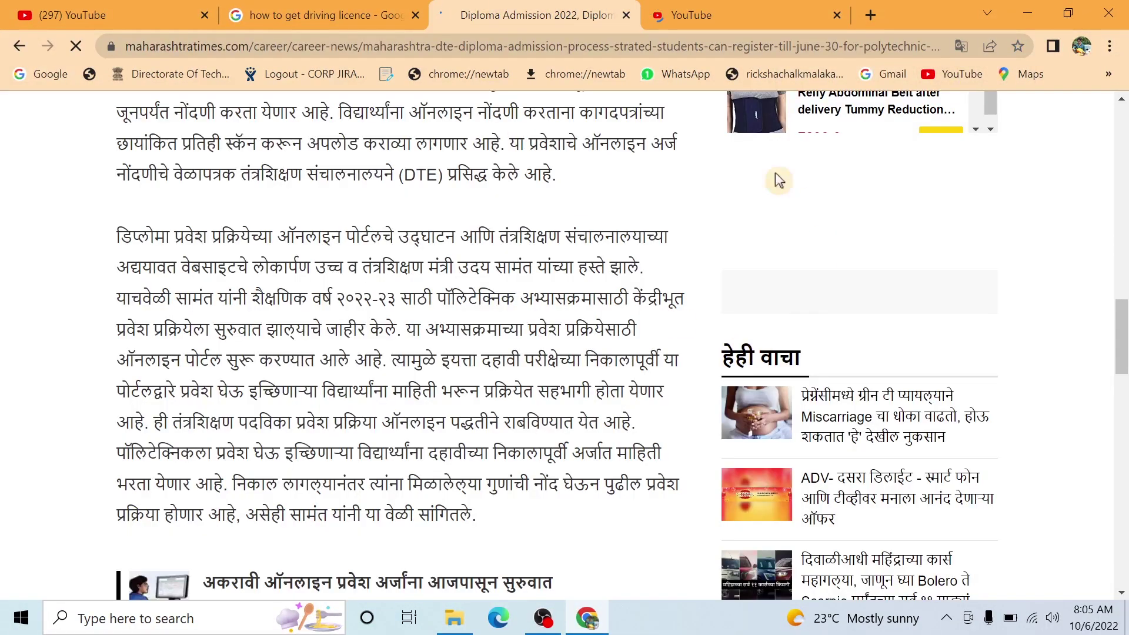
scroll(582, 246, "up", 15)
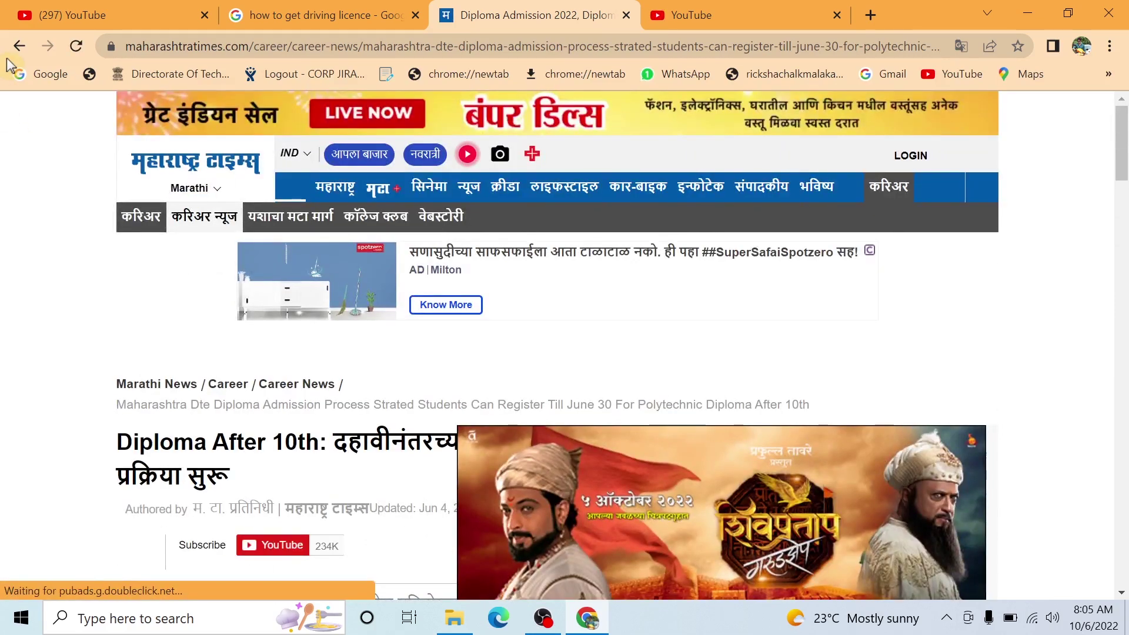
left_click(20, 46)
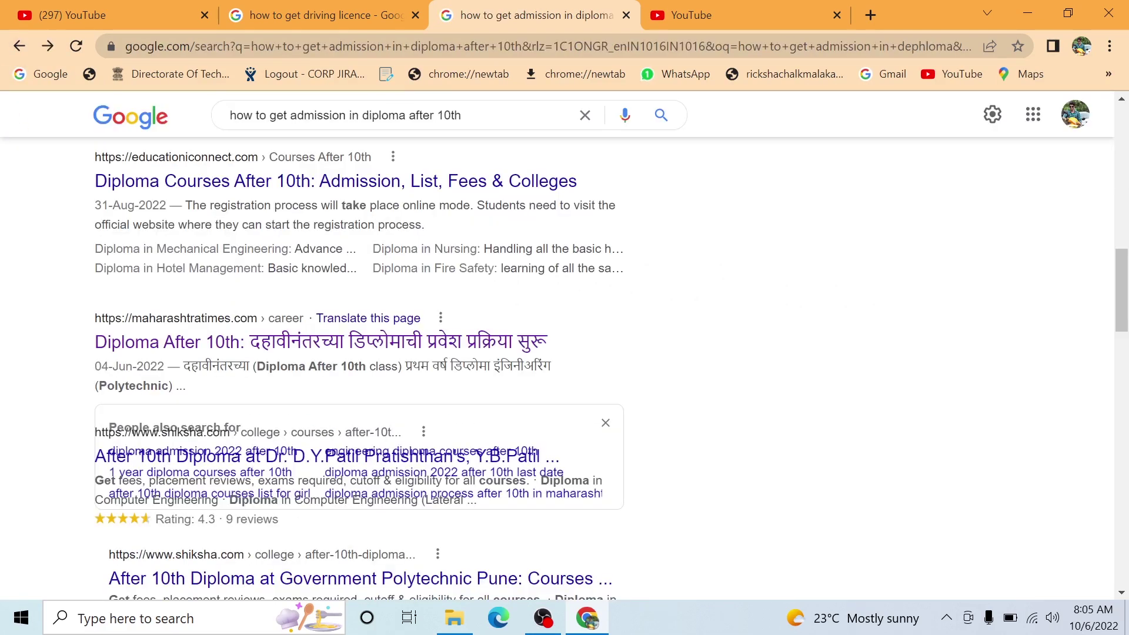
triple_click(419, 110)
key("ctrl+c")
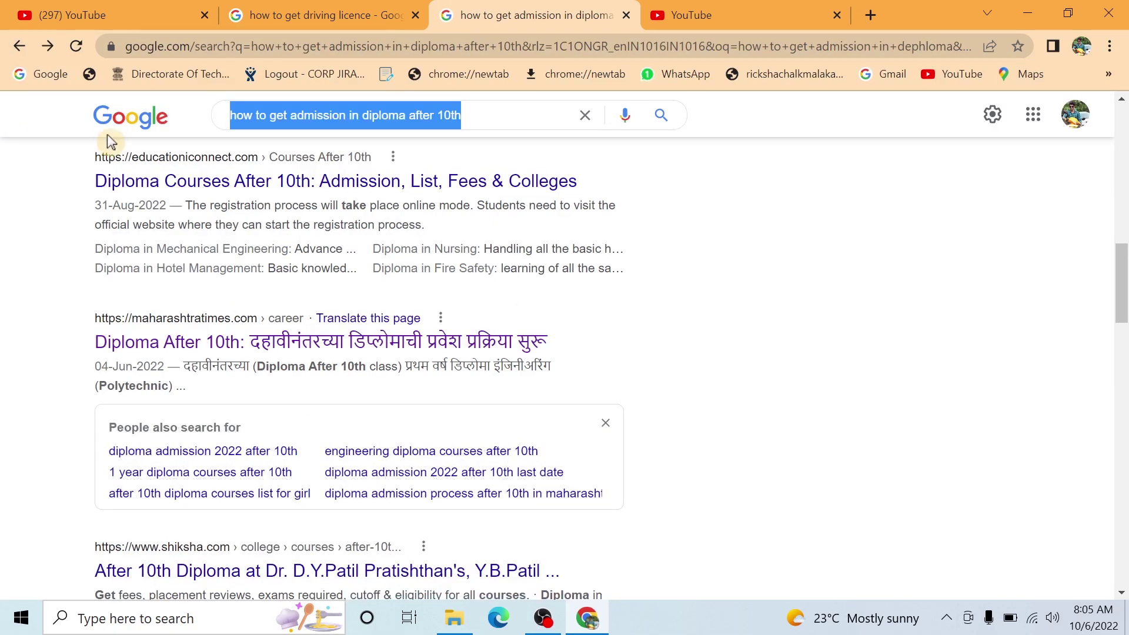
- On YouTube, search for how to get admission in diploma after 10th
left_click(649, 13)
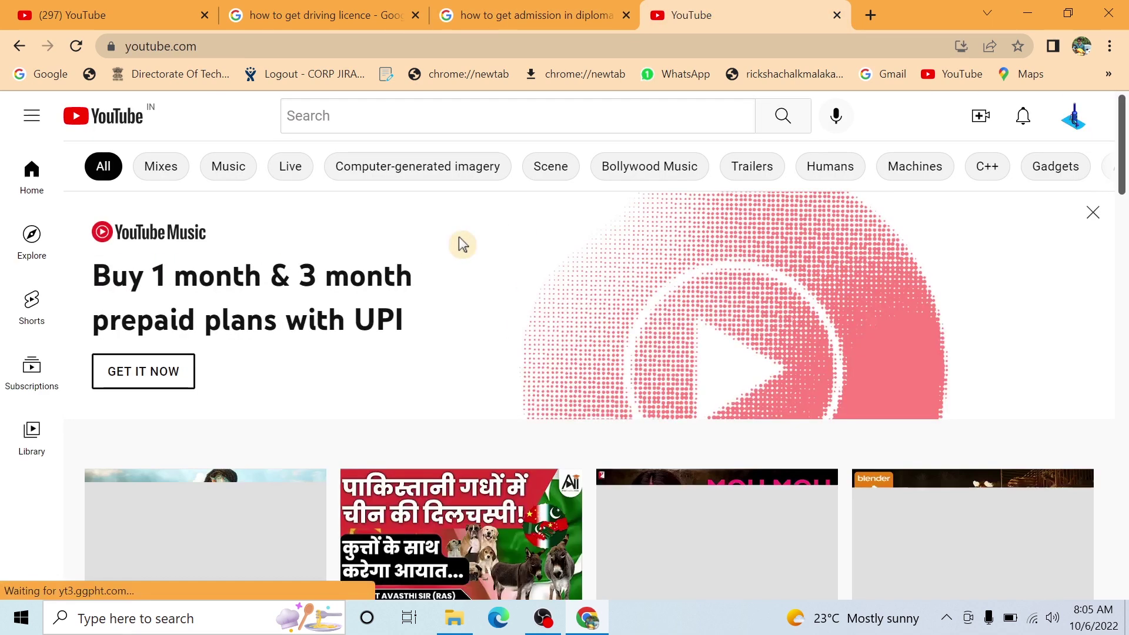
left_click(415, 117)
key("ctrl+v")
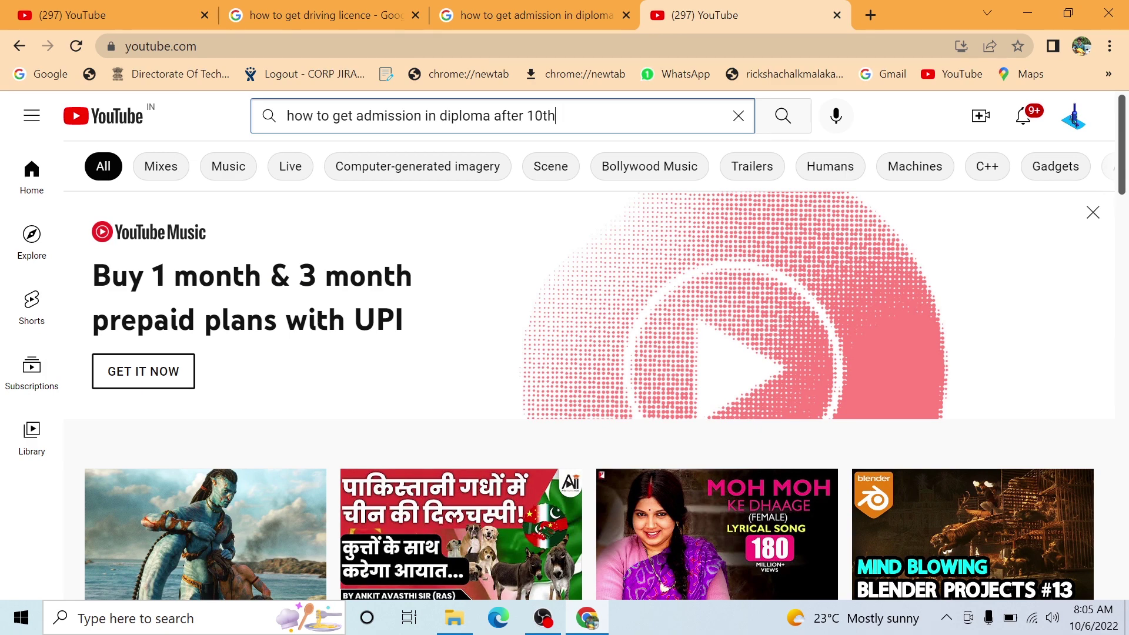
left_click(775, 117)
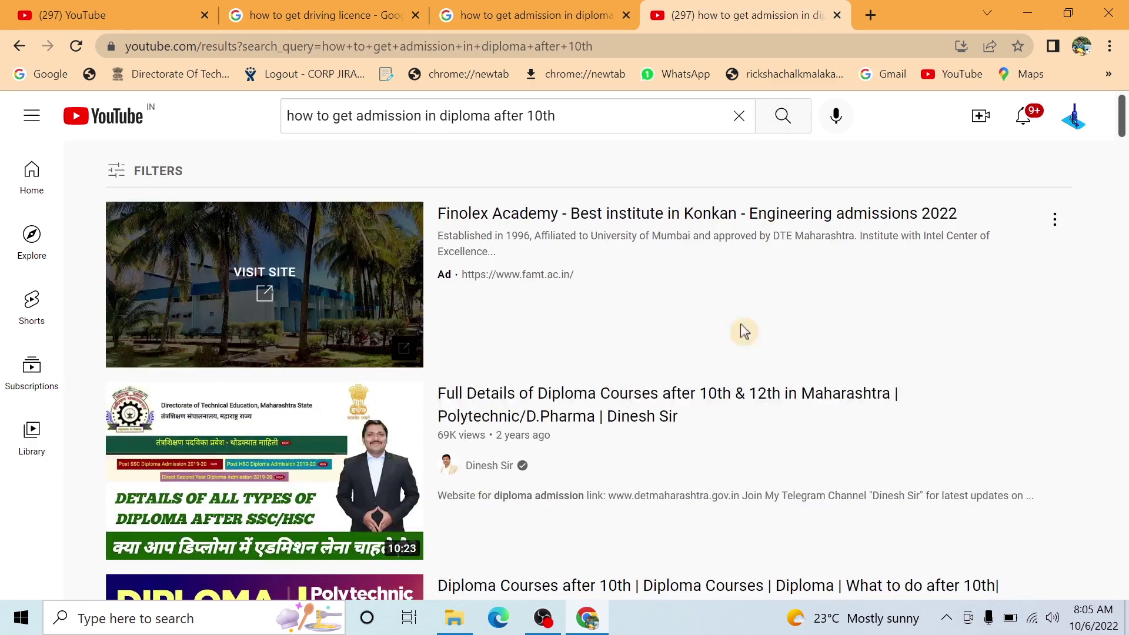
- Watch the 'How To Do Polytechnic After 10th' video, then close the YouTube tab
scroll(736, 332, "down", 4)
scroll(736, 332, "down", 3)
left_click(419, 317)
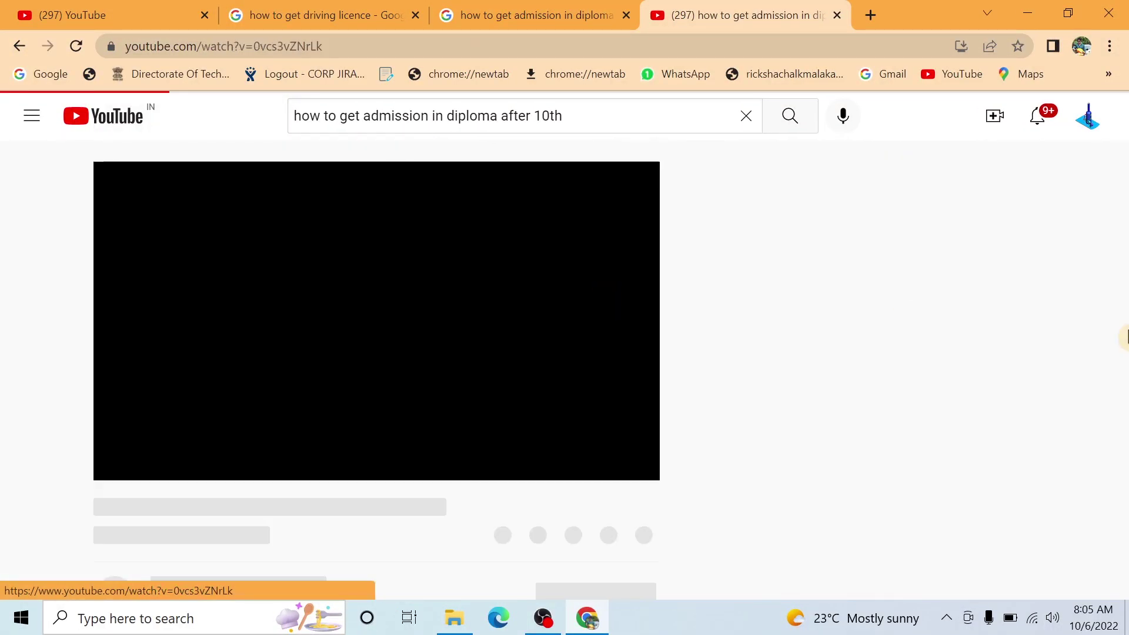
left_click(744, 116)
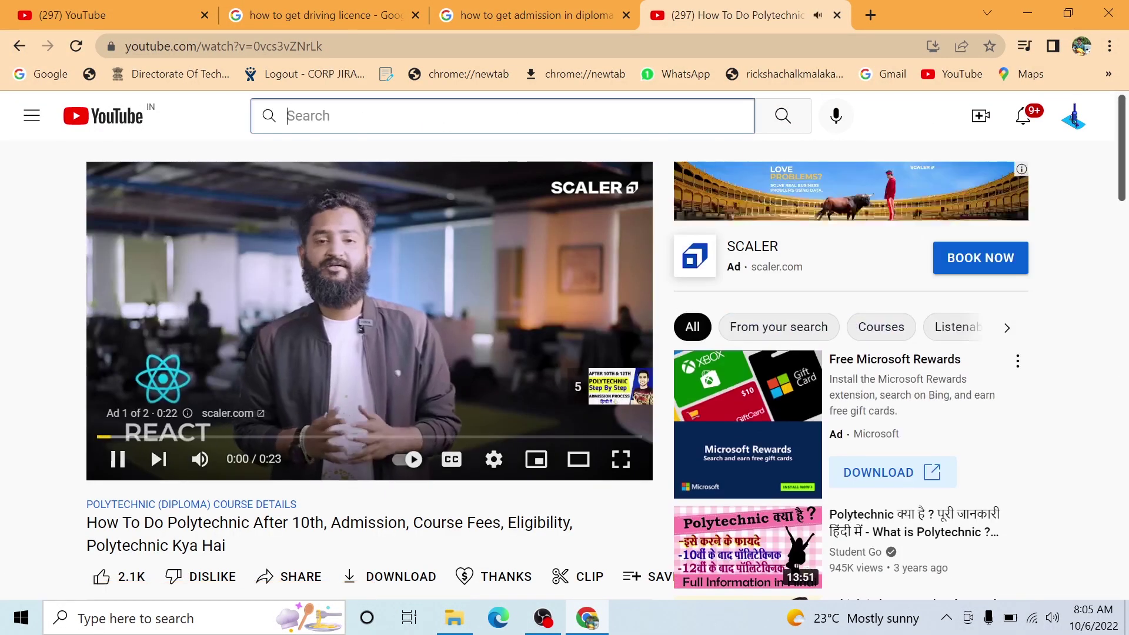
left_click(836, 14)
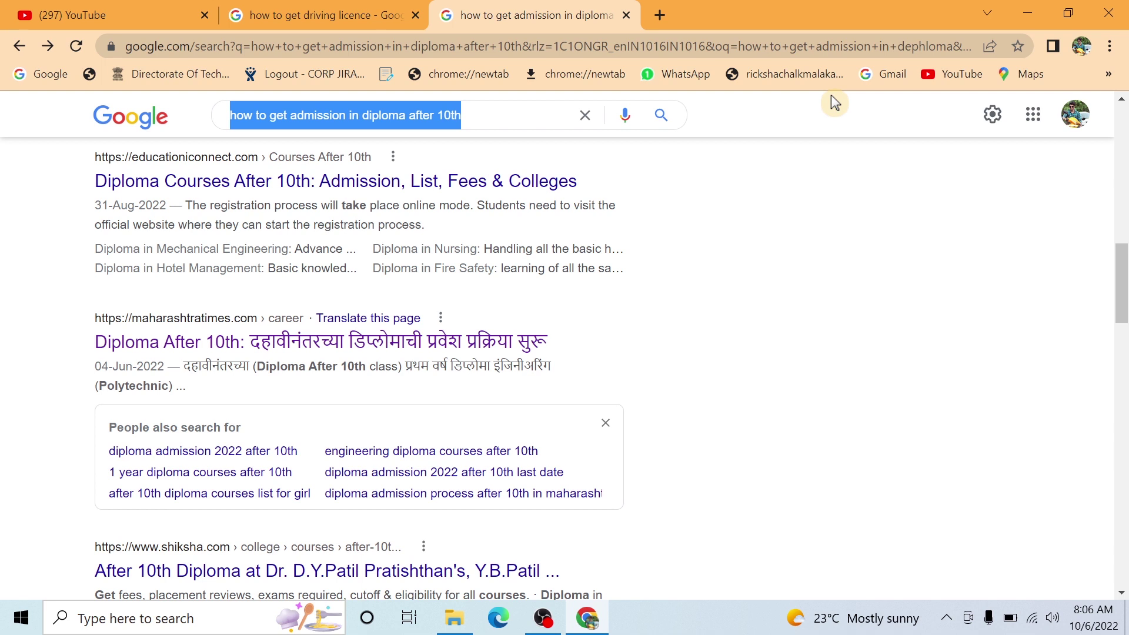
- Clear the Google search box, try a 'how to drive' query, then erase it entirely
left_click(584, 116)
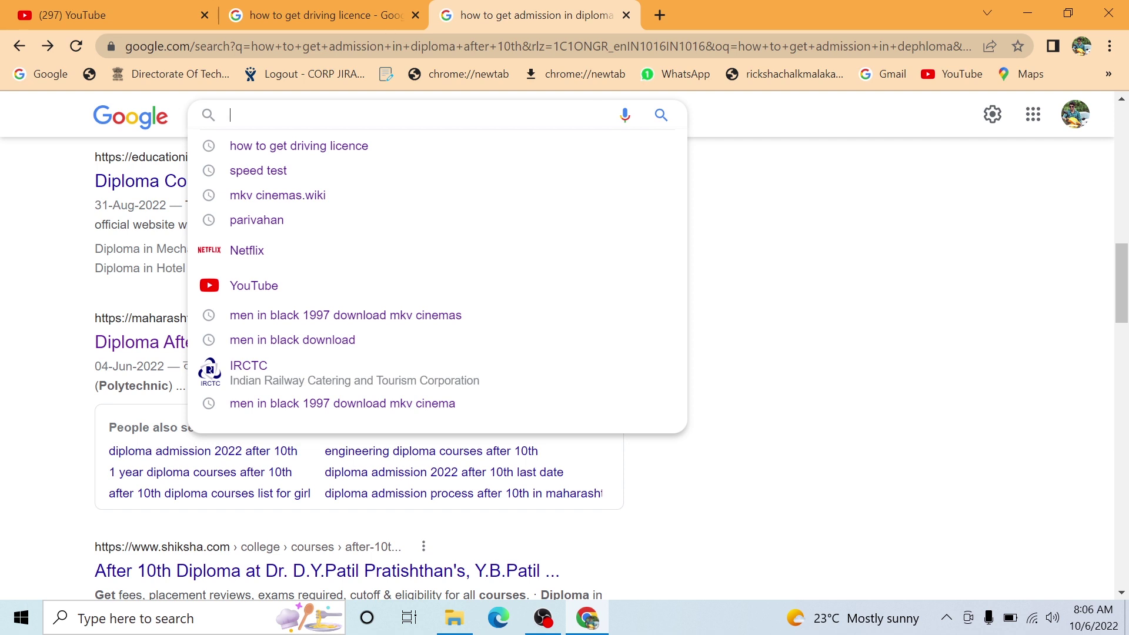
type("ho")
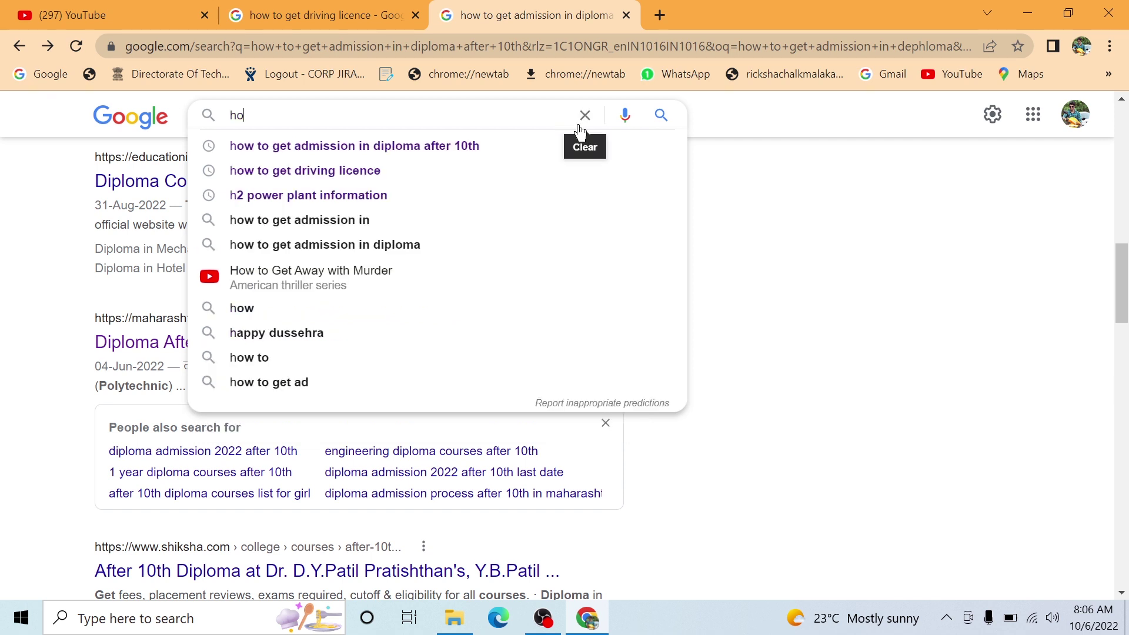
type("w to g")
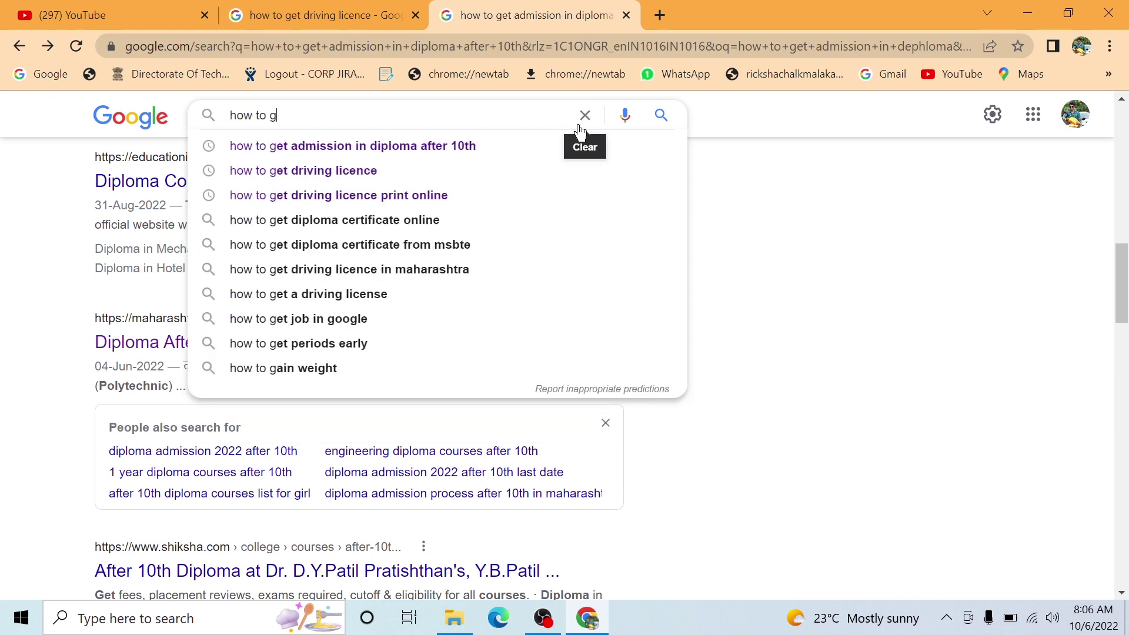
type(" dr")
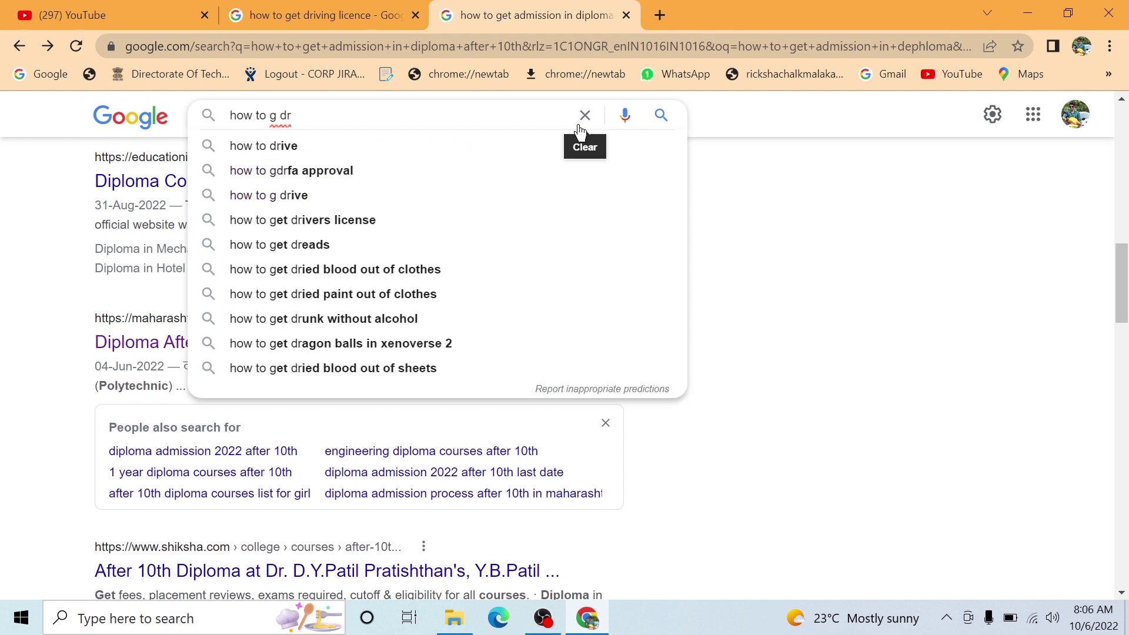
key("Down")
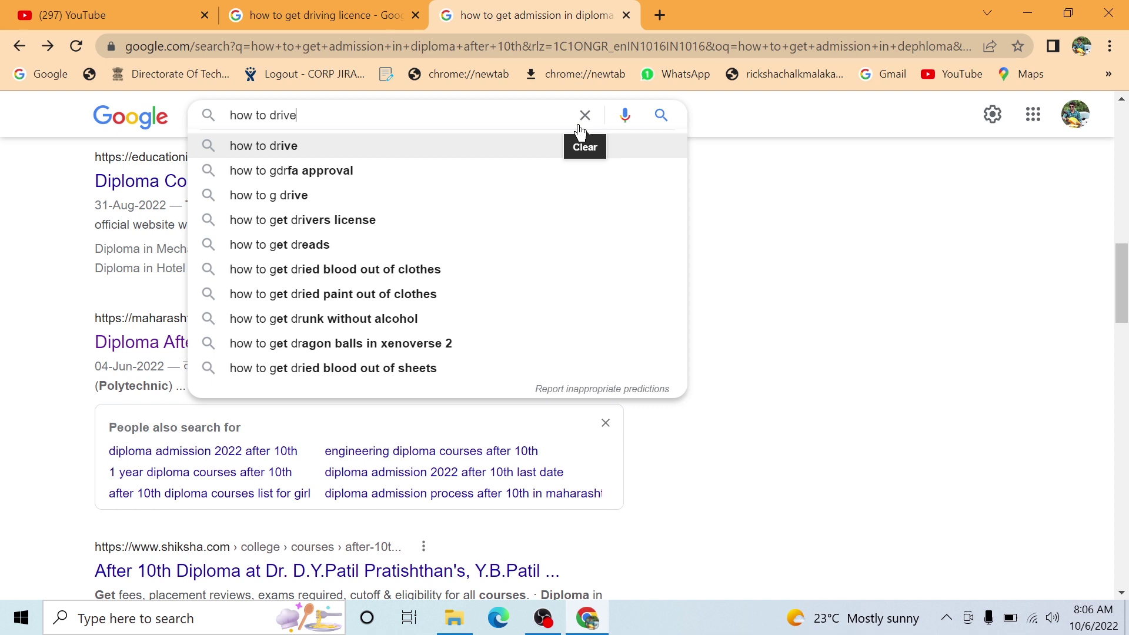
key("BackSpace")
key("BackSpace")
key("BackSpace")
key("BackSpace")
key("BackSpace")
key("BackSpace")
key("BackSpace")
key("BackSpace")
key("BackSpace")
key("BackSpace")
key("BackSpace")
key("BackSpace")
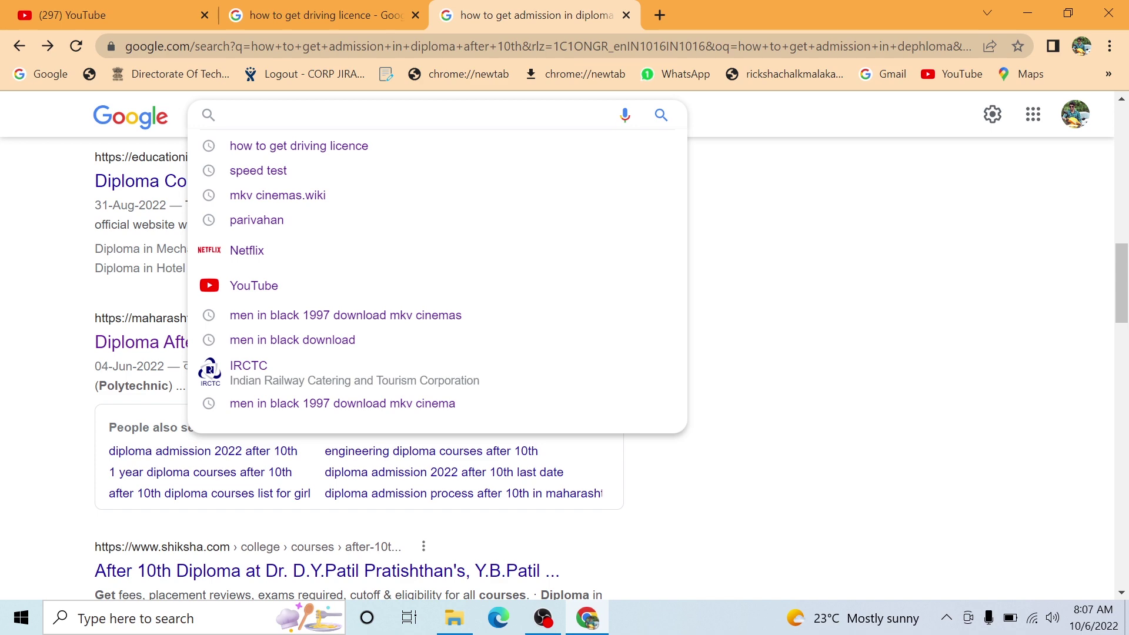
- Open Google Photos from the Google apps grid
left_click(1032, 114)
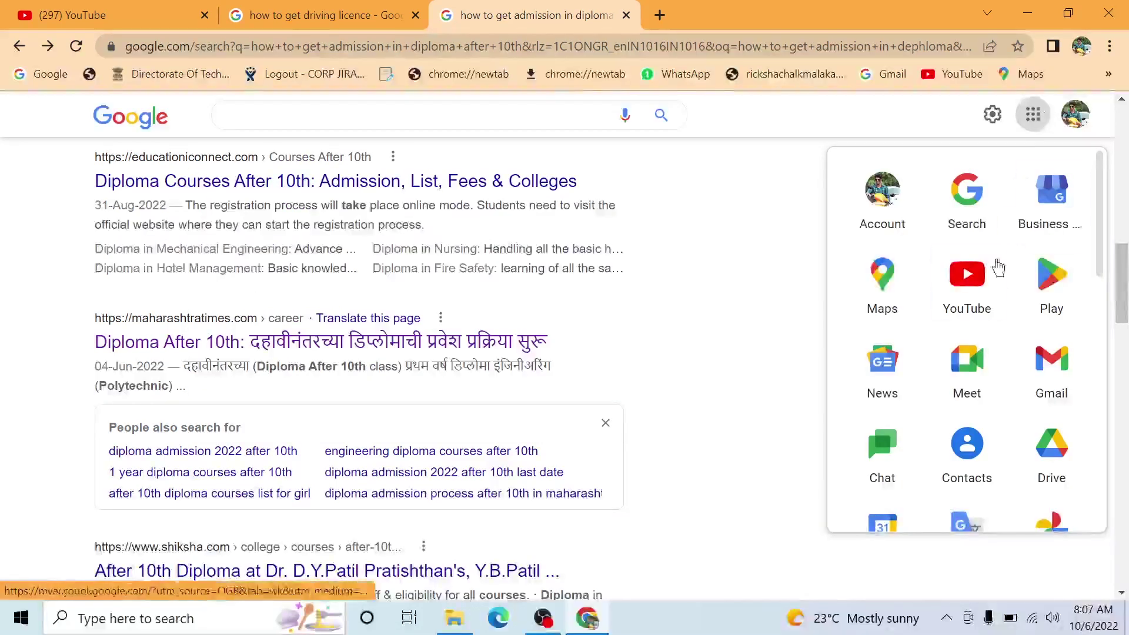
scroll(997, 270, "down", 5)
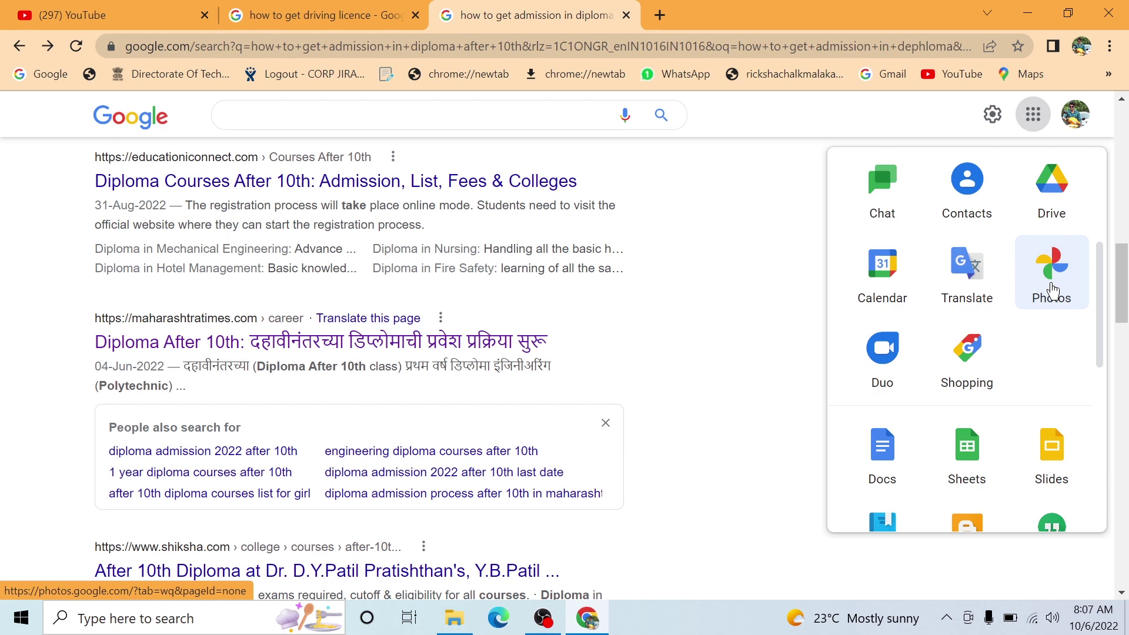
left_click(1052, 292)
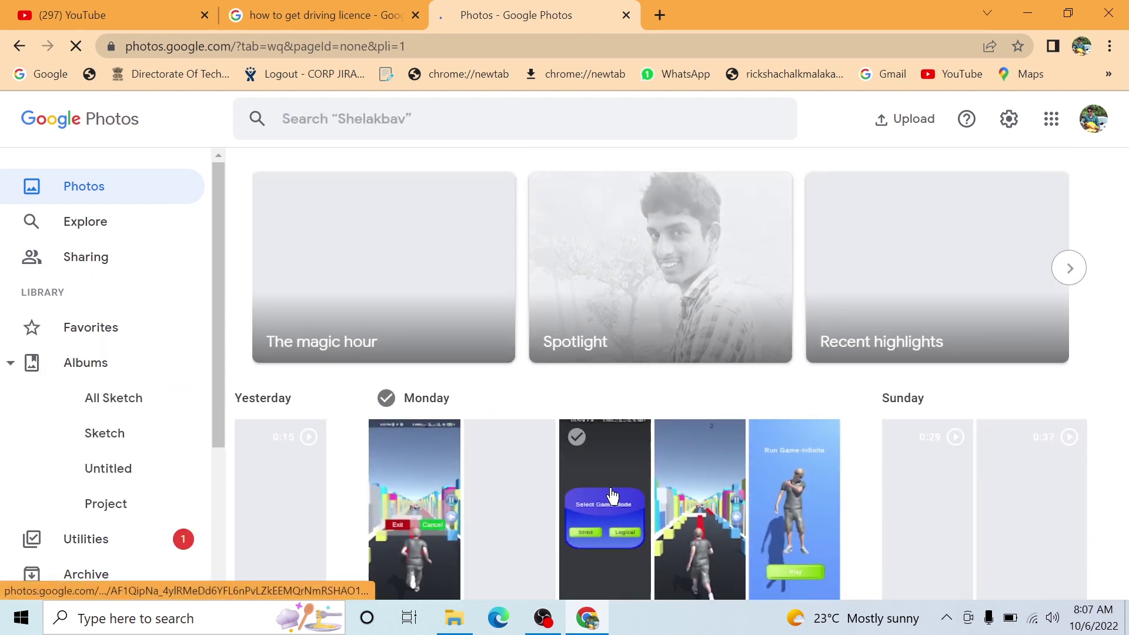
- View the Select Game Mode screenshot, return to the library, then close the Photos tab
left_click(611, 494)
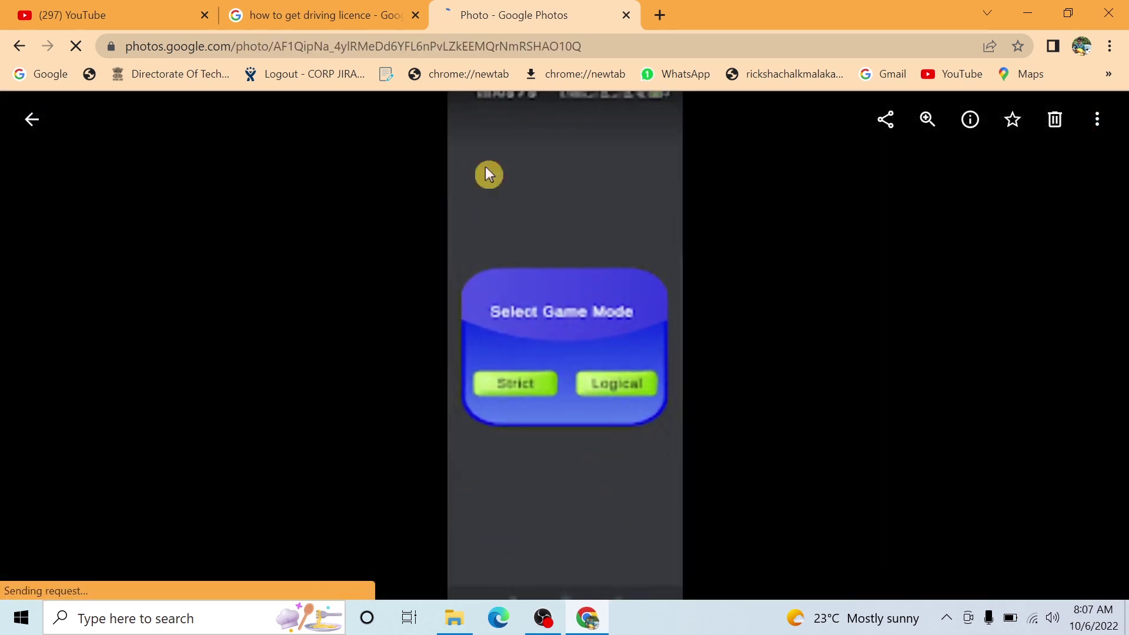
left_click(29, 120)
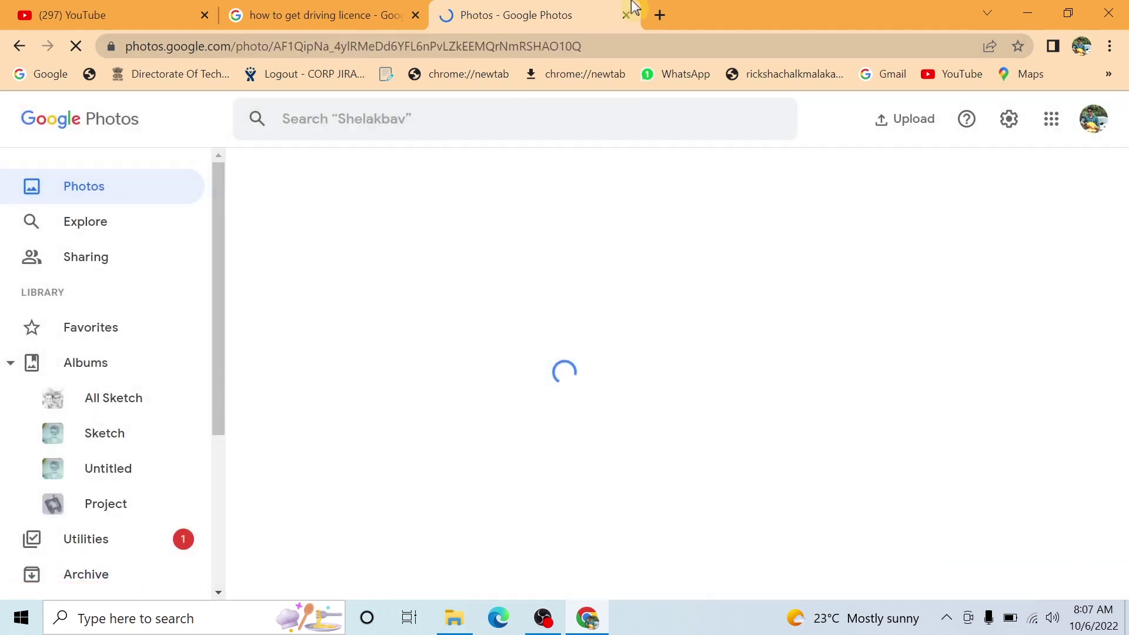
left_click(390, 12)
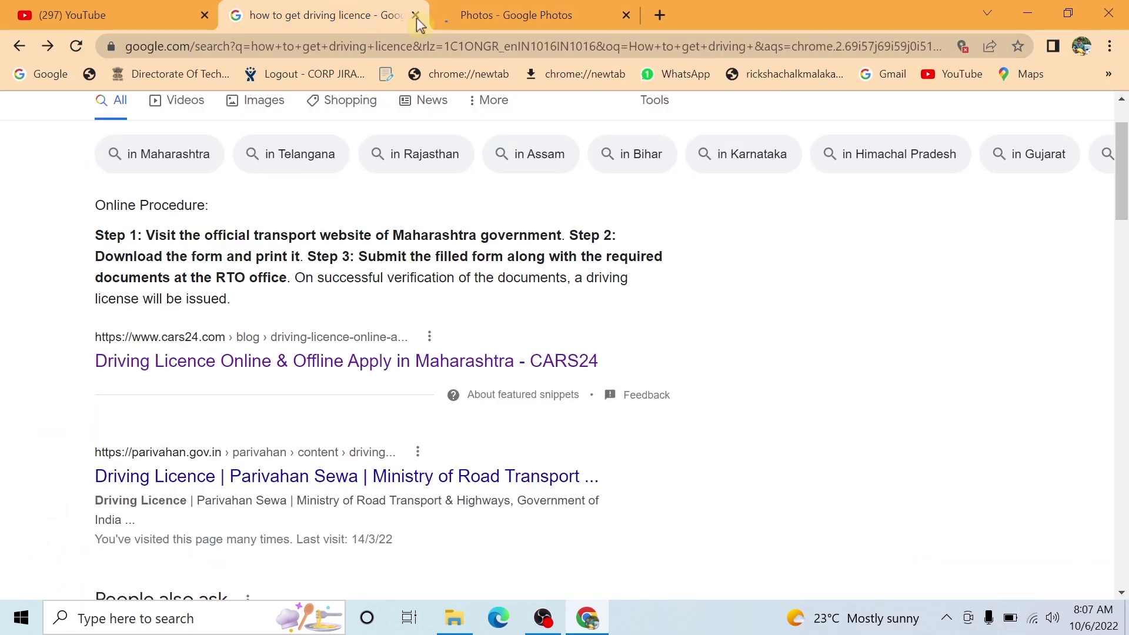
left_click(626, 15)
- In a new tab, reach the Gmail inbox (229 conversations, 56 unread) via the apps grid
left_click(448, 15)
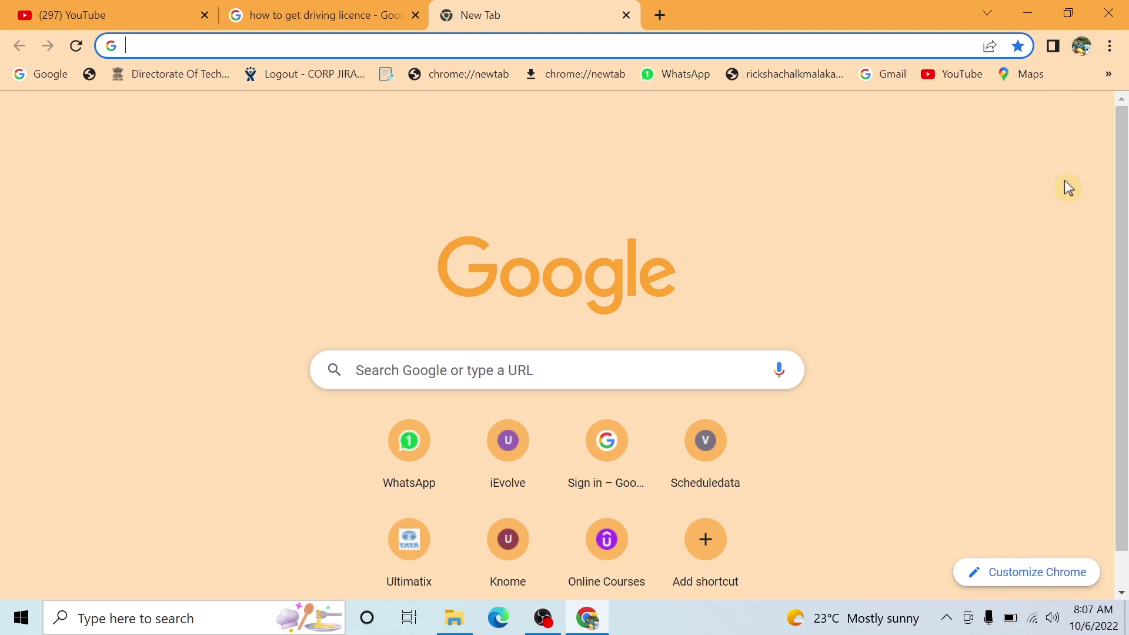
left_click(1039, 132)
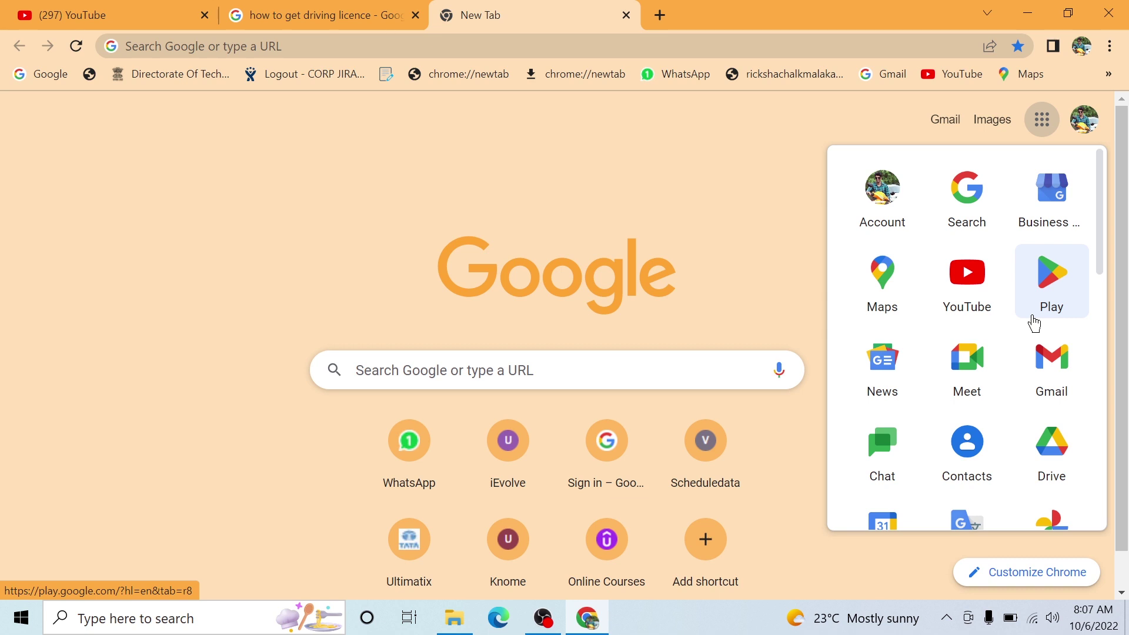
left_click(1033, 318)
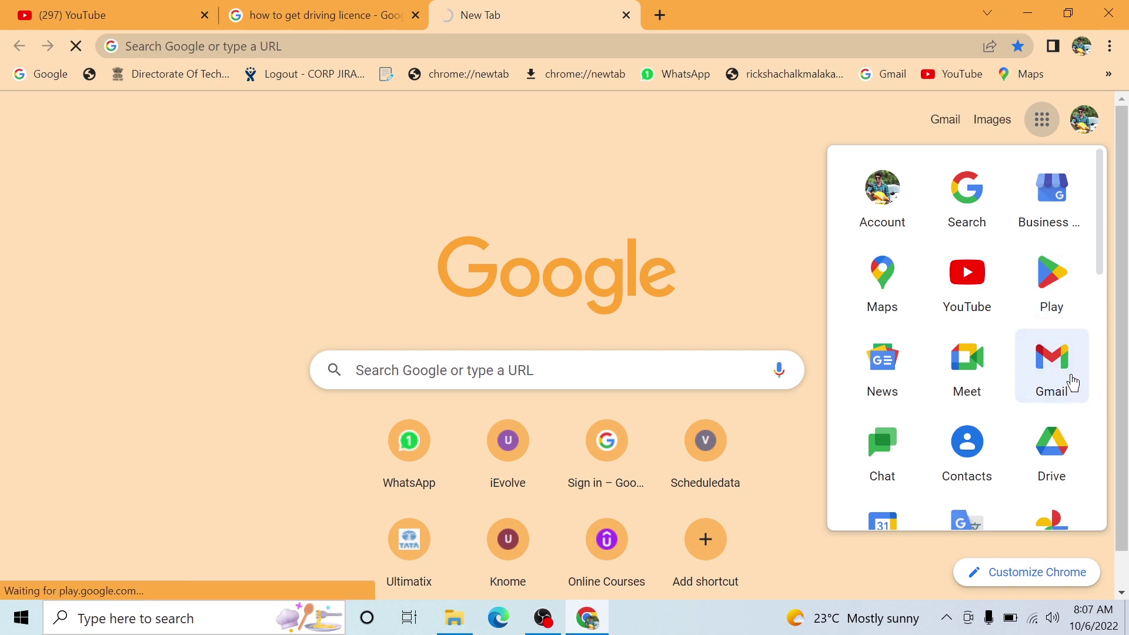
left_click(1072, 383)
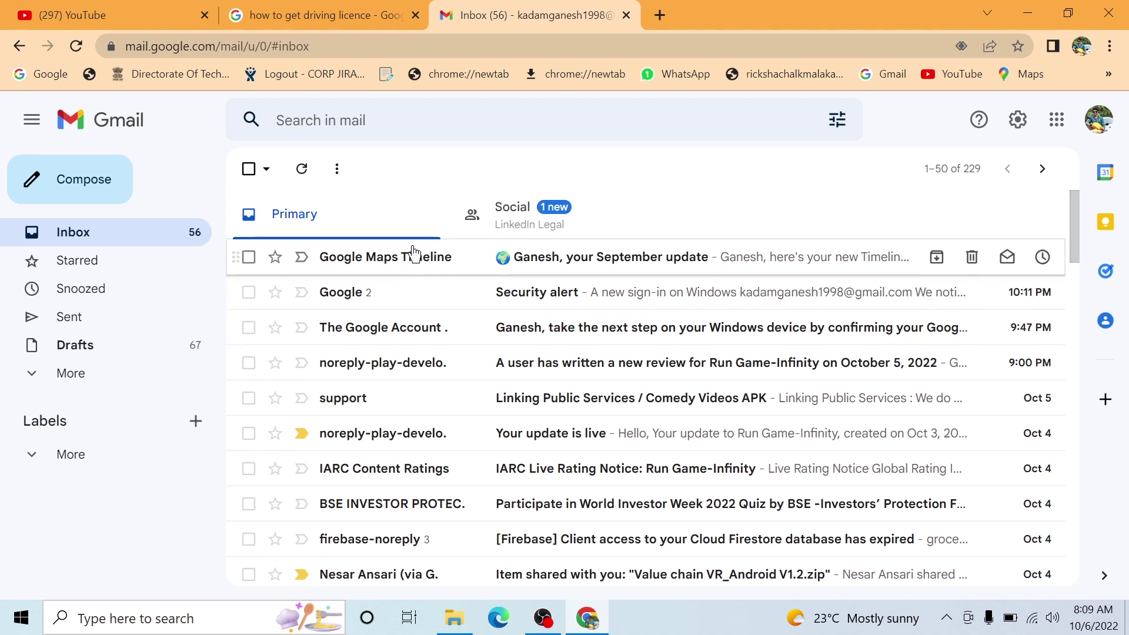
- Read the Security alert email, go back to the inbox, and start a new message
left_click(472, 298)
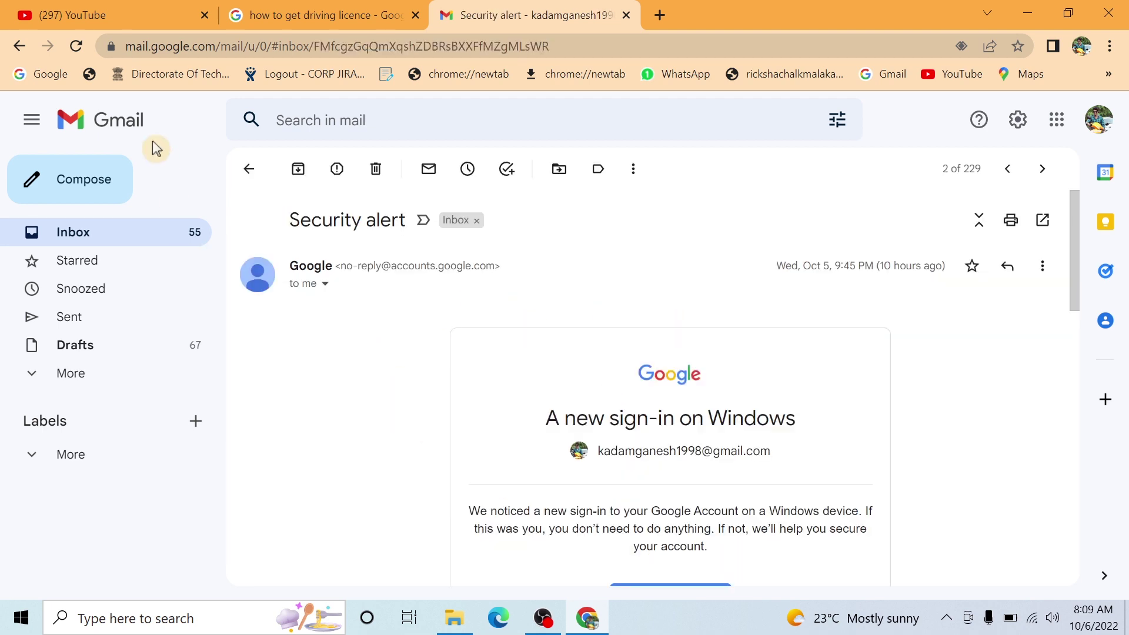
left_click(20, 46)
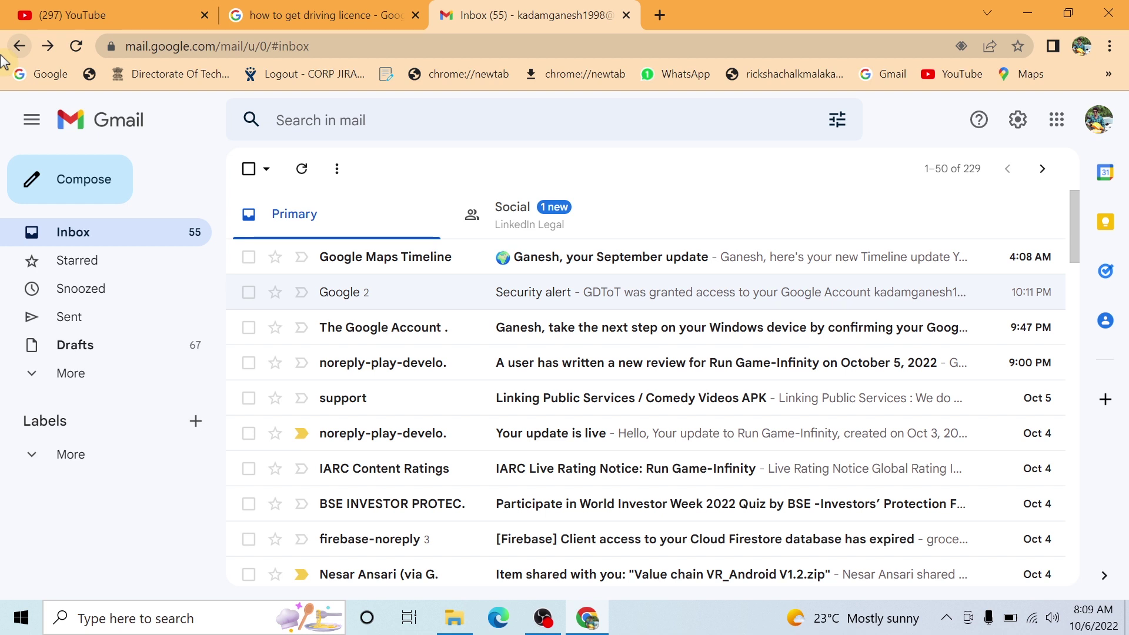
left_click(33, 193)
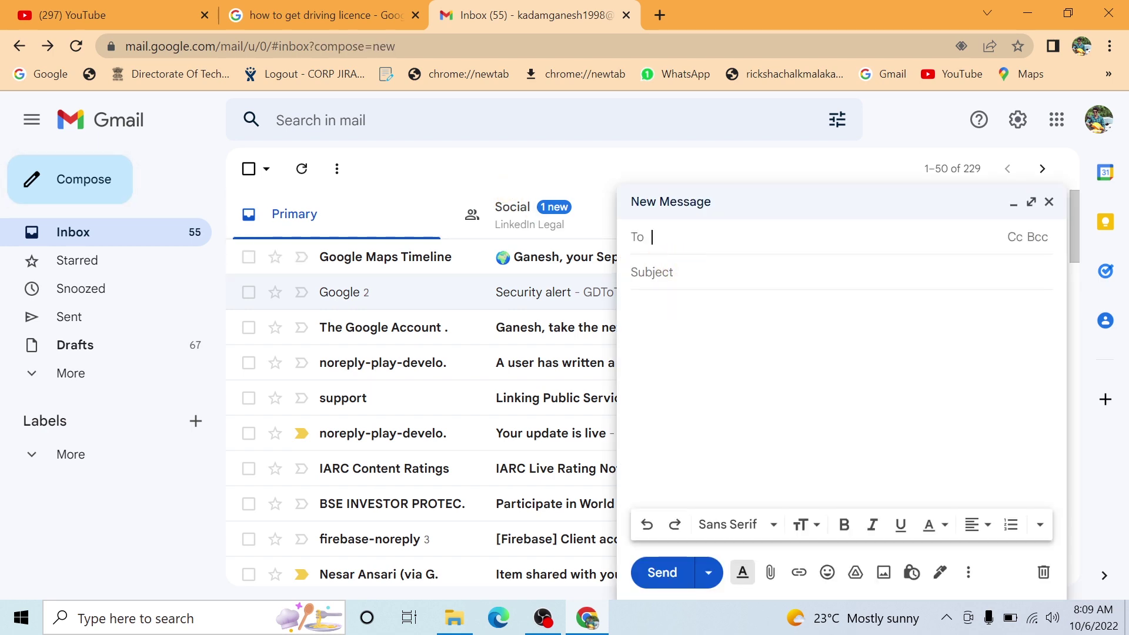
- Add the account's own contact as the To recipient, then close the message as a draft
type("ganesh")
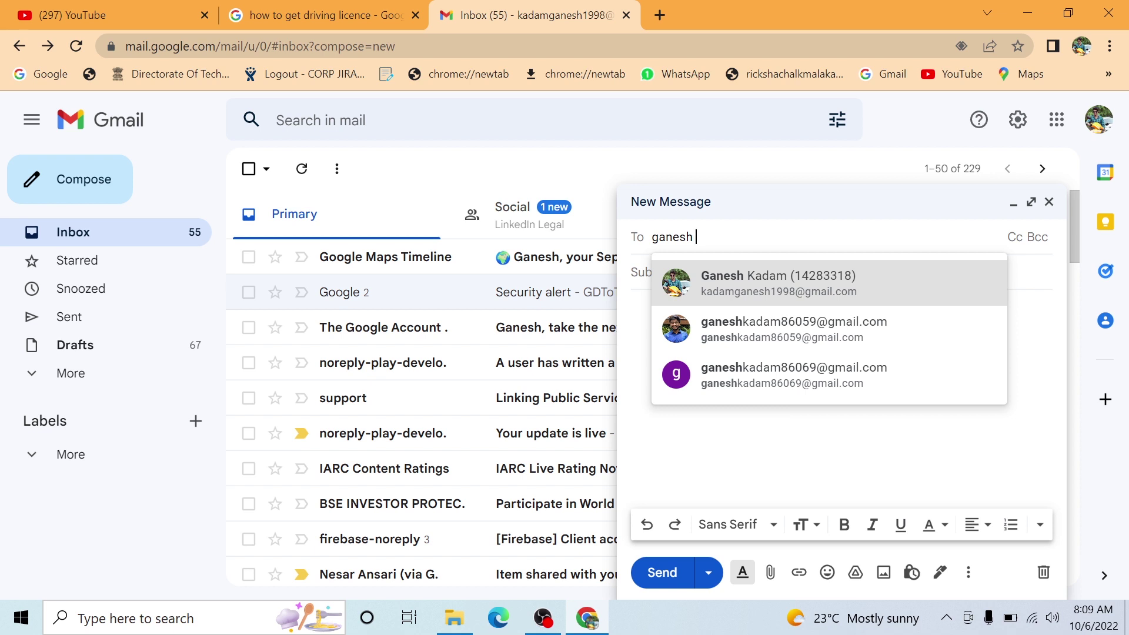
key("Return")
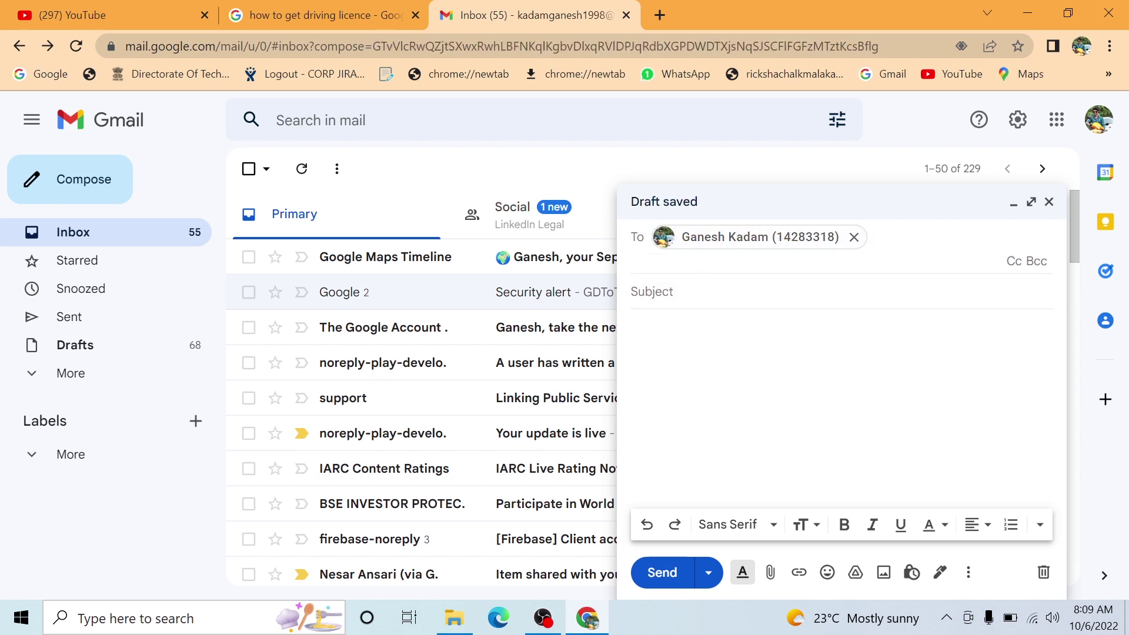
left_click(705, 245)
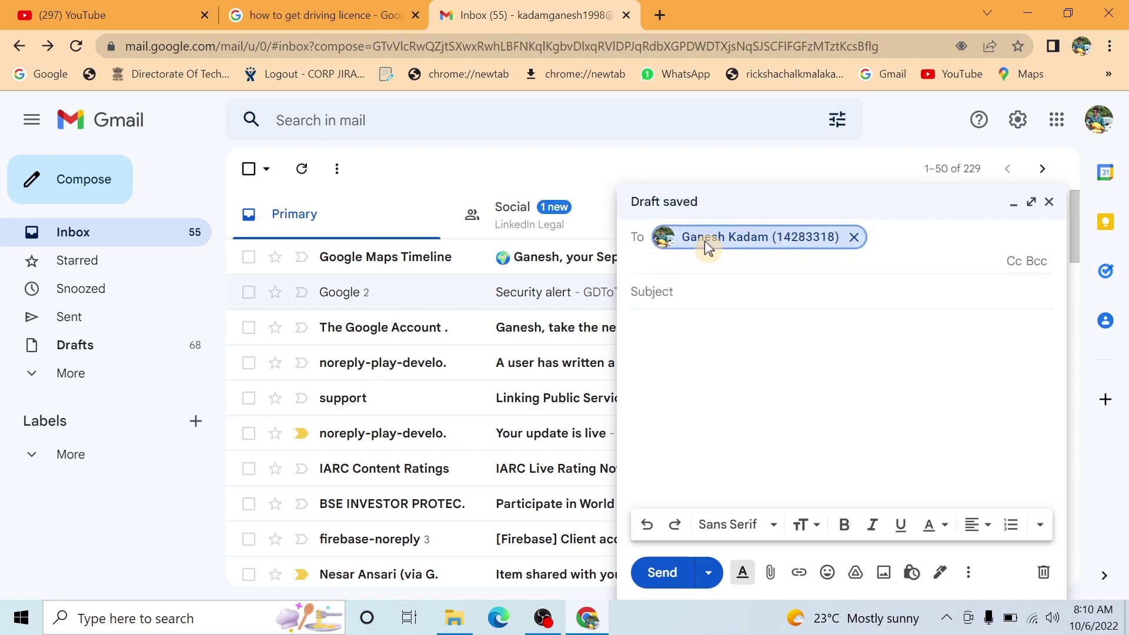
left_click(704, 241)
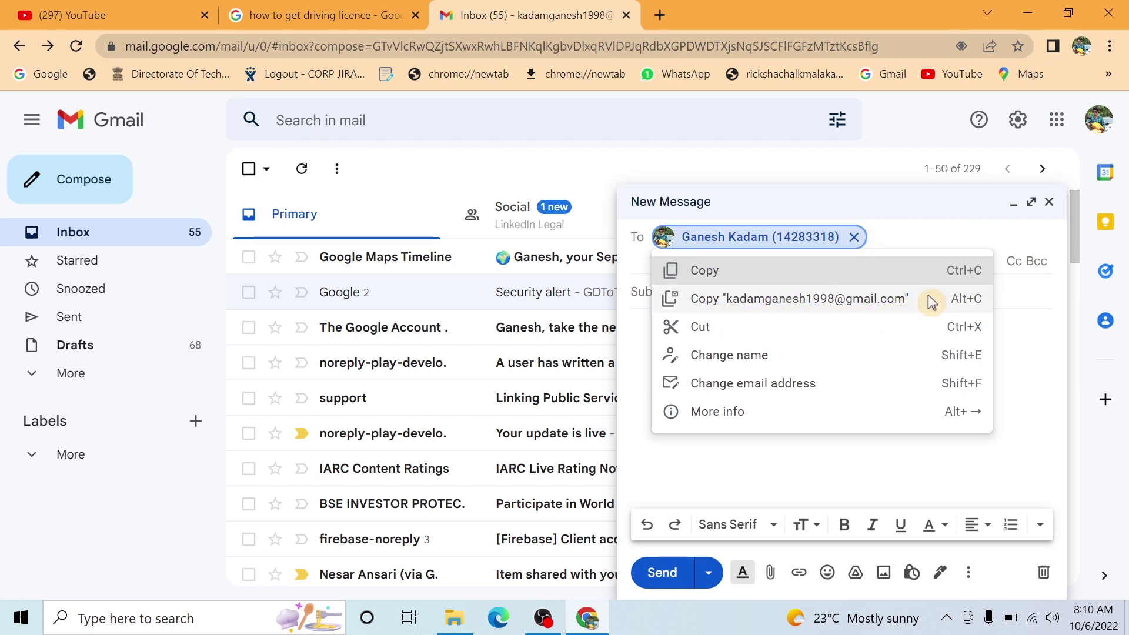
key("ctrl+c")
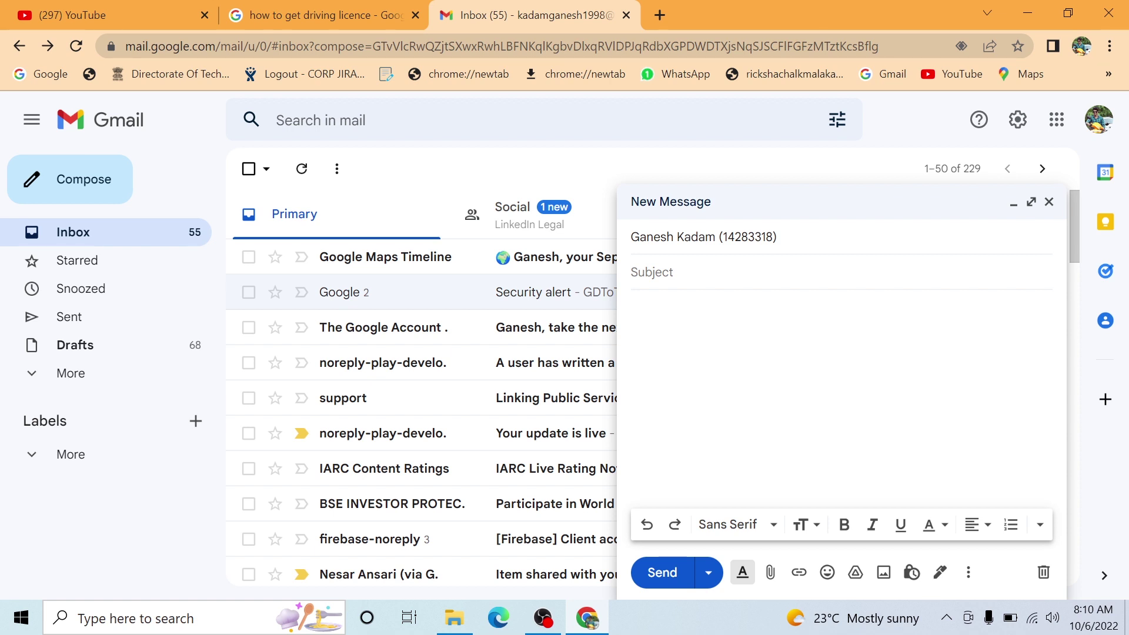
left_click(1049, 202)
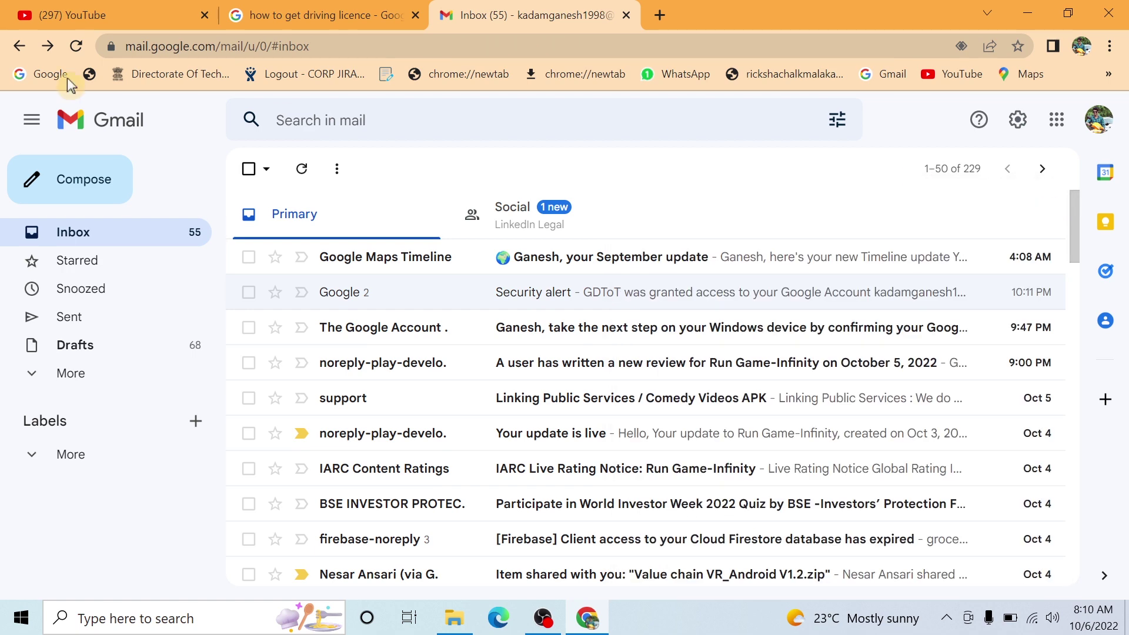
- Close the Gmail tab, open Google Drive in a new tab, then close Chrome
left_click(626, 15)
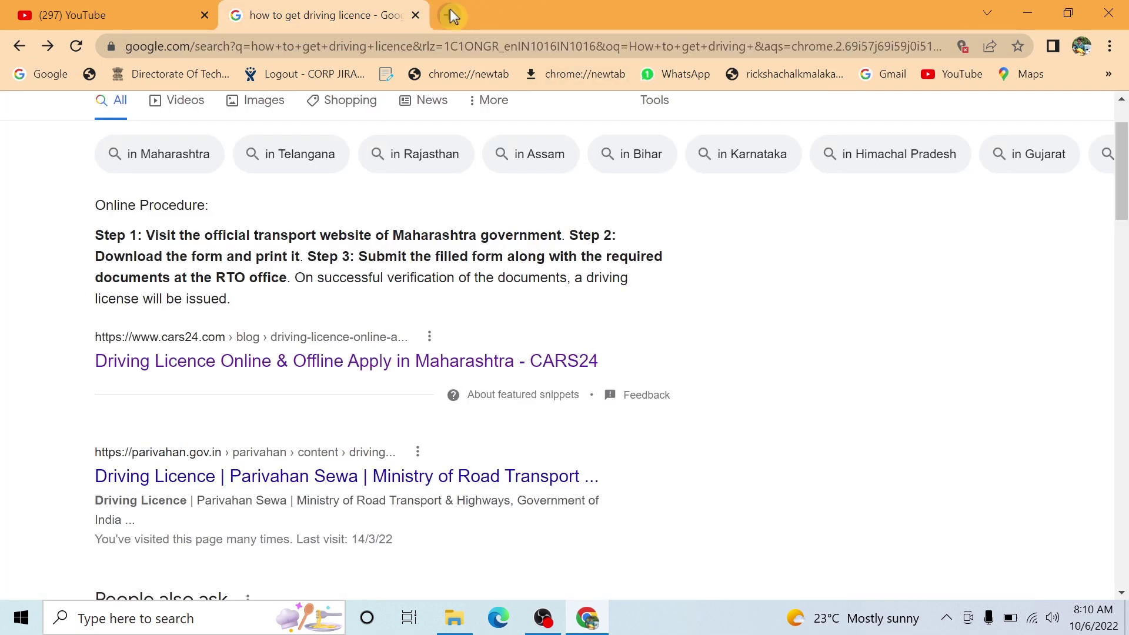
left_click(450, 14)
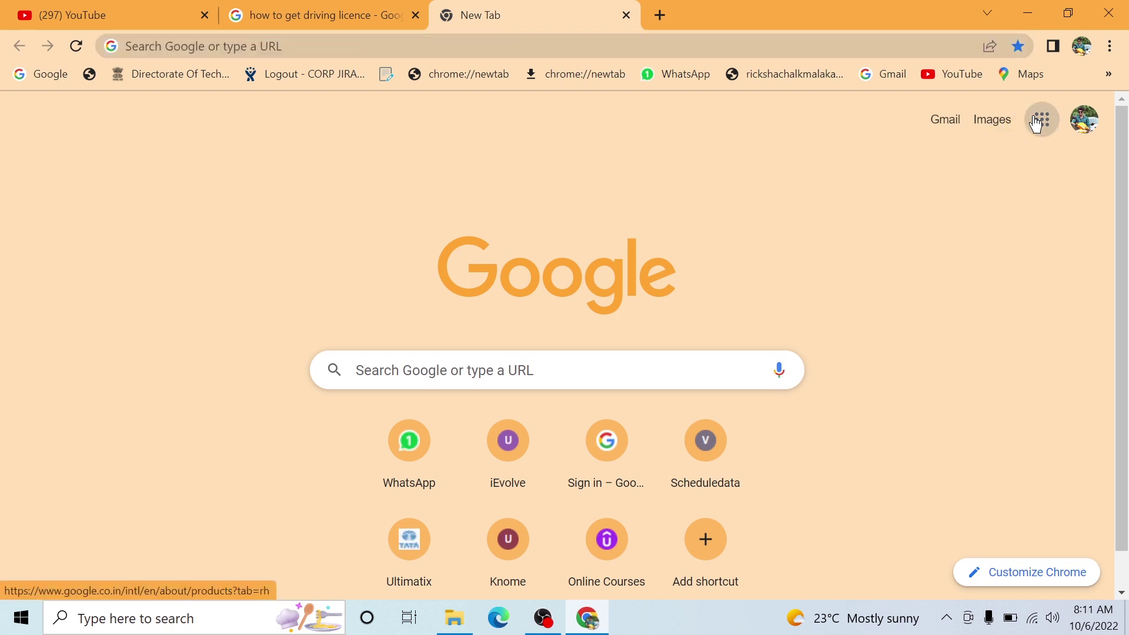
left_click(1039, 121)
scroll(1035, 362, "down", 2)
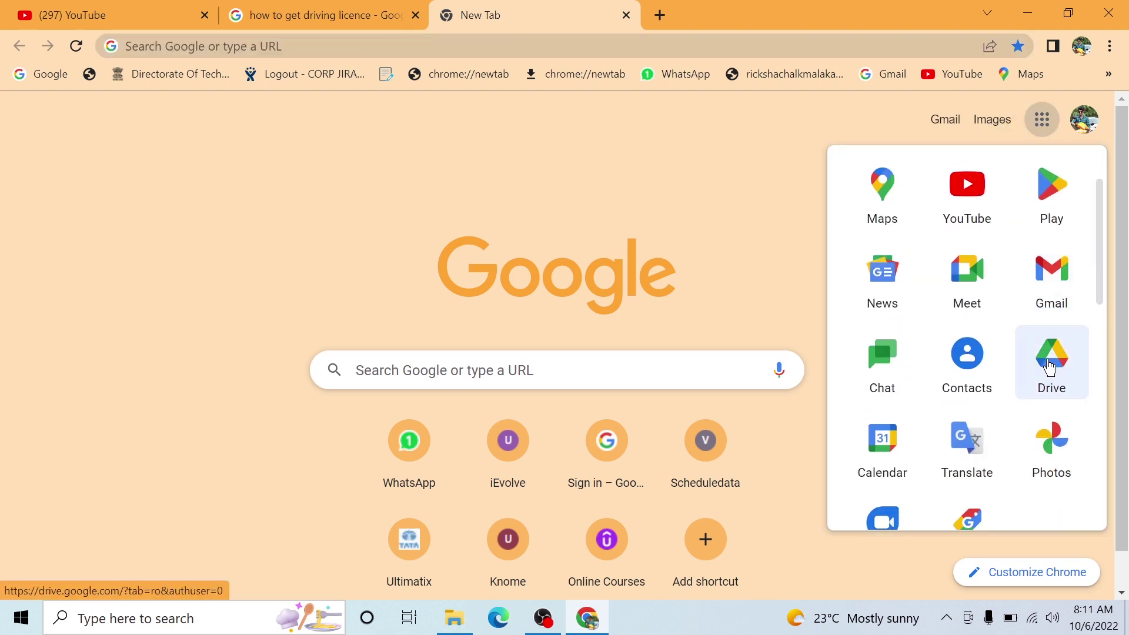
left_click(1049, 366)
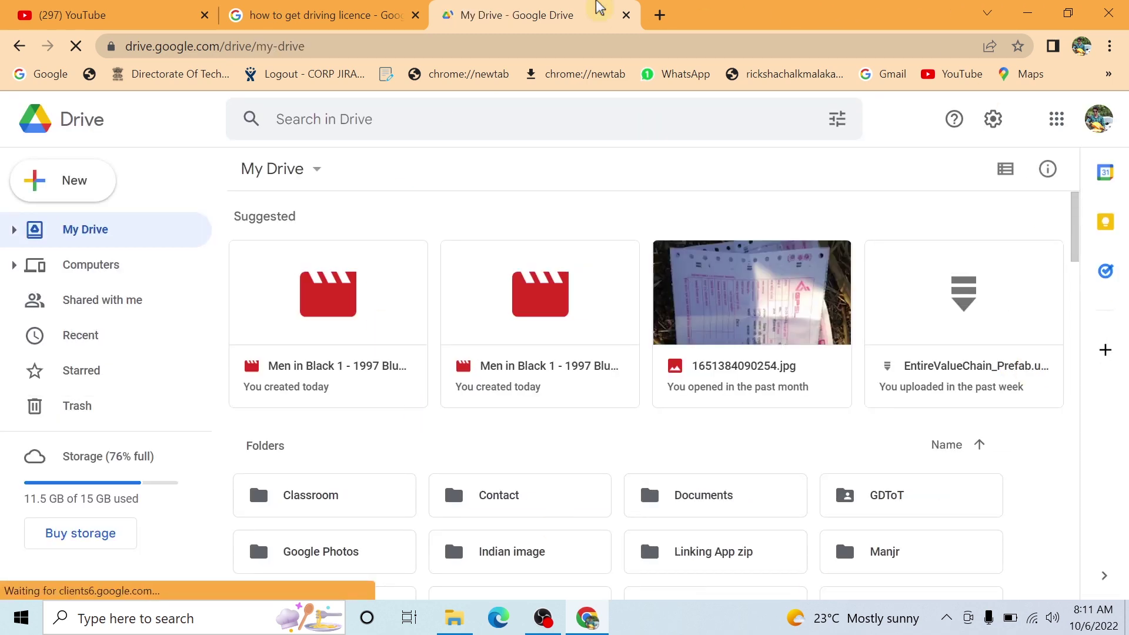
left_click(1120, 10)
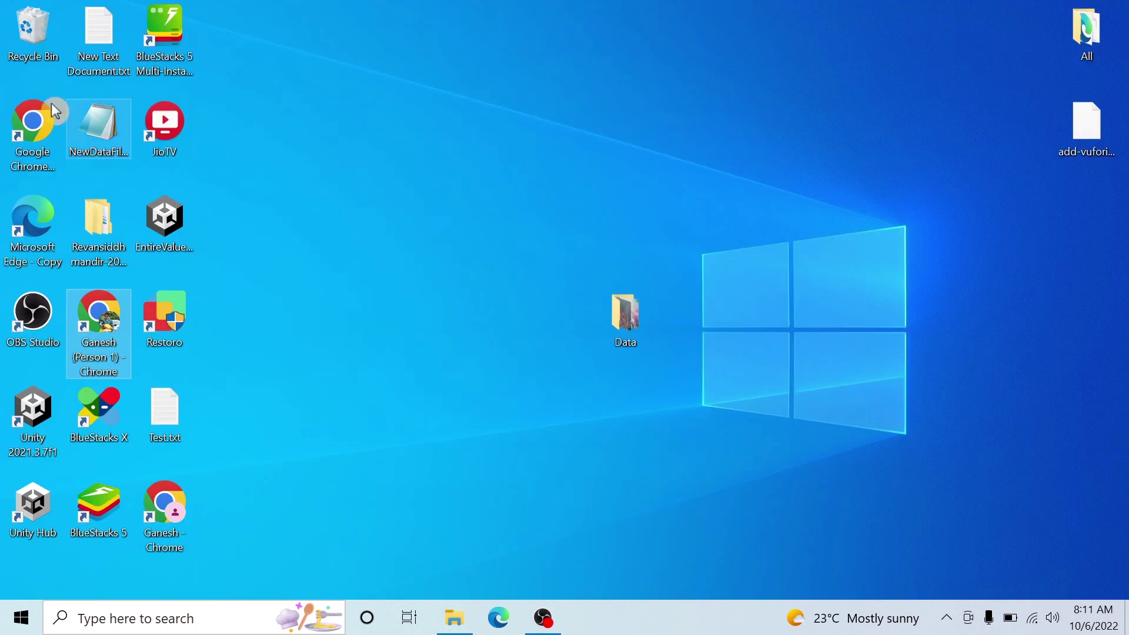
- Relaunch Chrome with the Kings profile and open My Drive, hiding its details panel
double_click(16, 143)
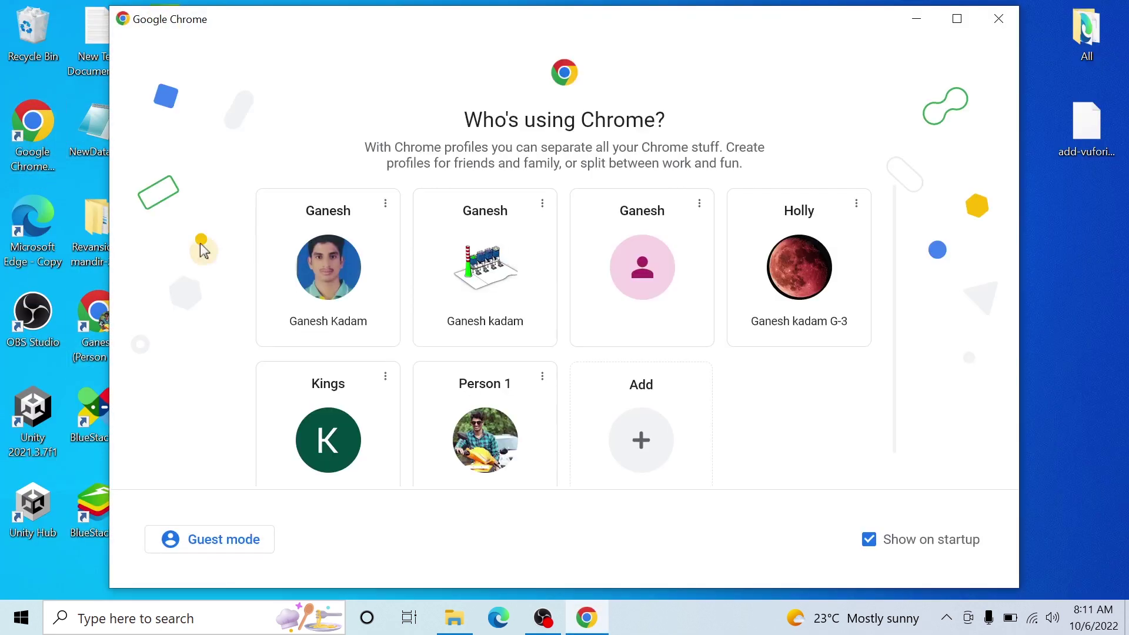
scroll(608, 444, "down", 1)
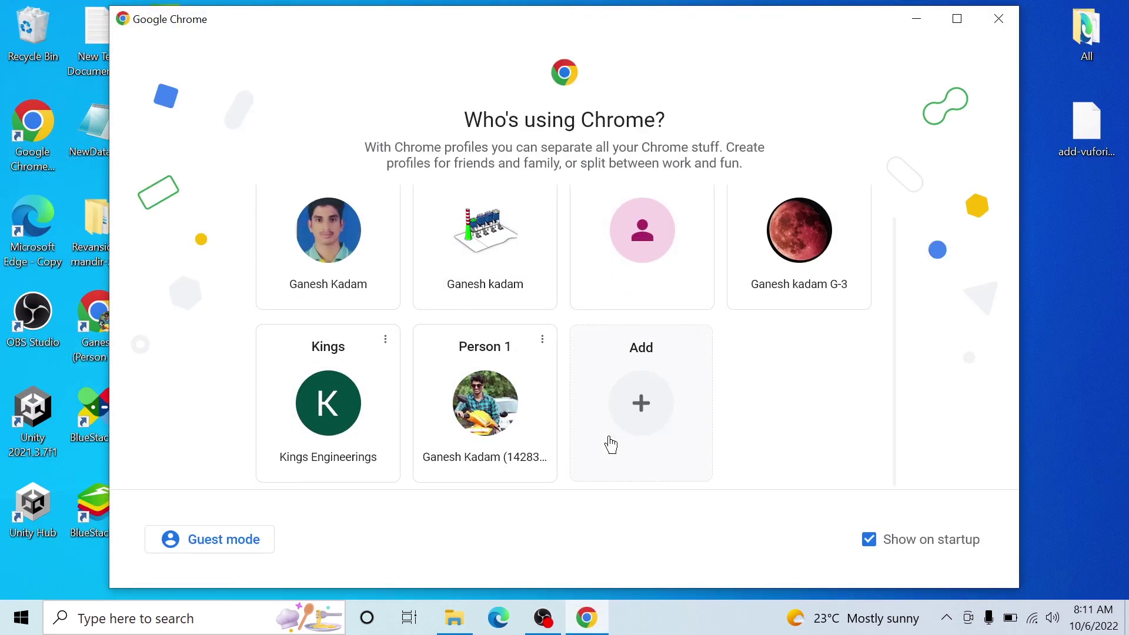
left_click(365, 429)
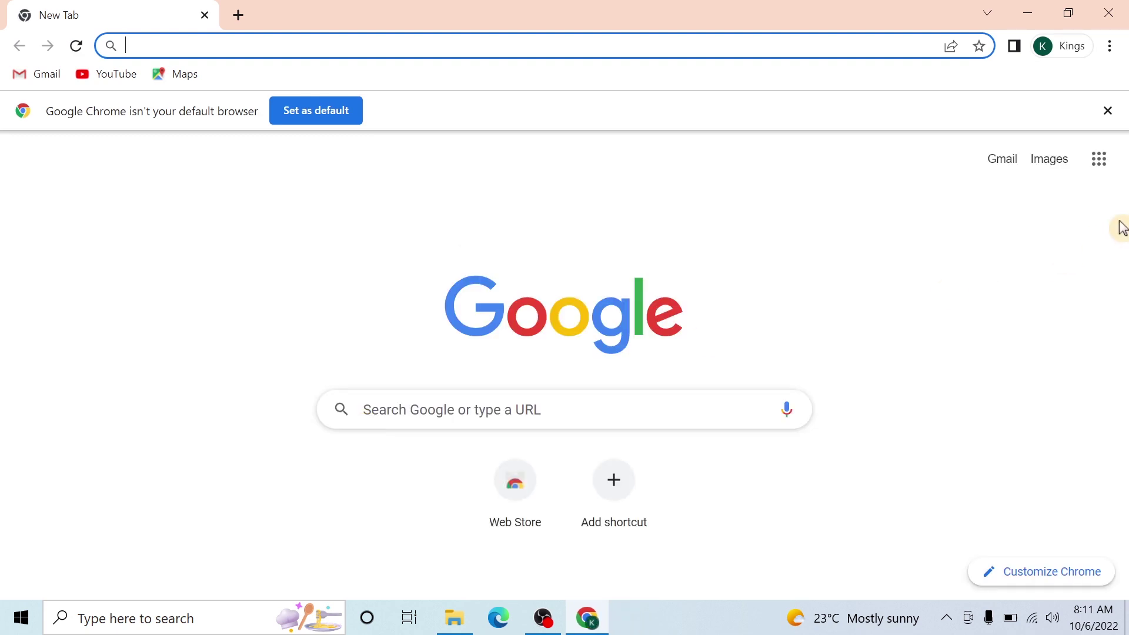
left_click(1102, 168)
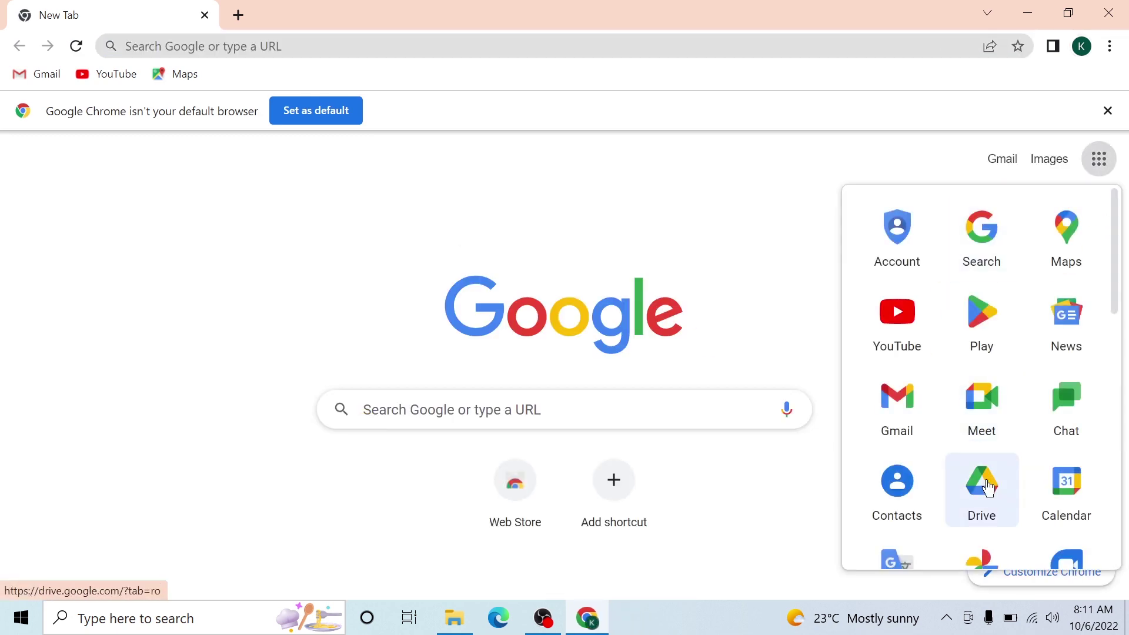
left_click(990, 503)
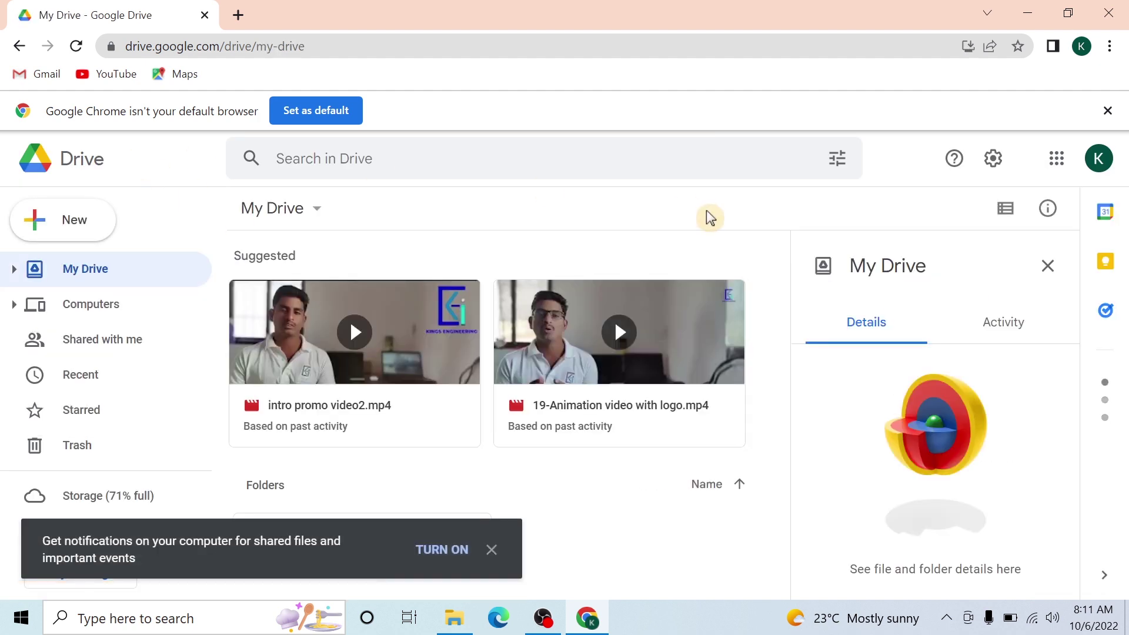
left_click(1047, 265)
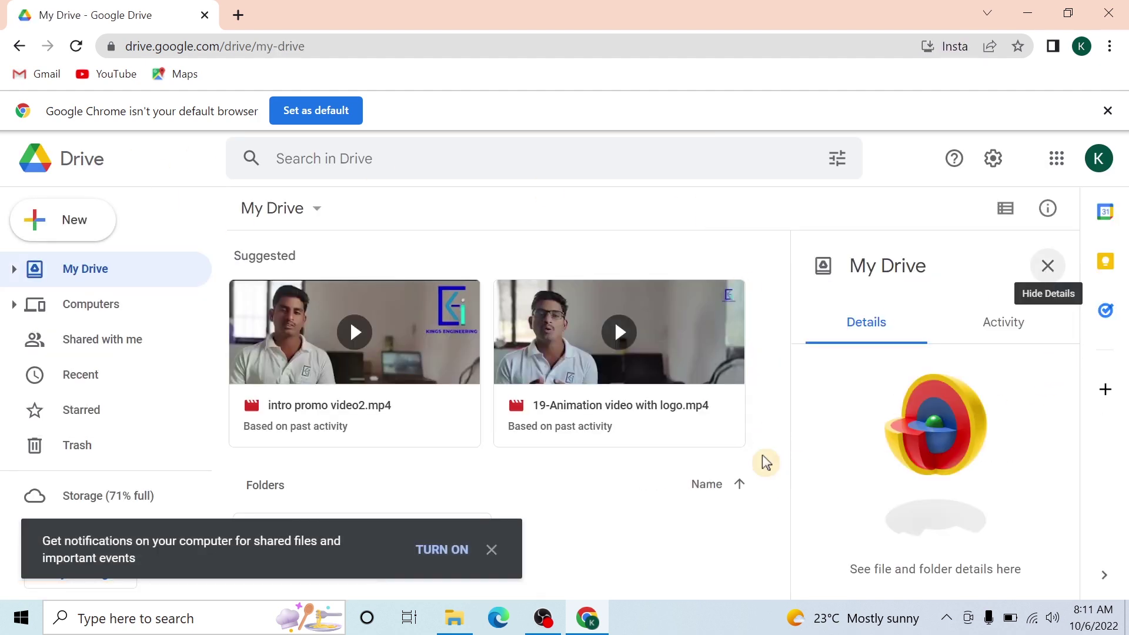
- Dismiss the desktop notifications prompt on the My Drive page
left_click(505, 551)
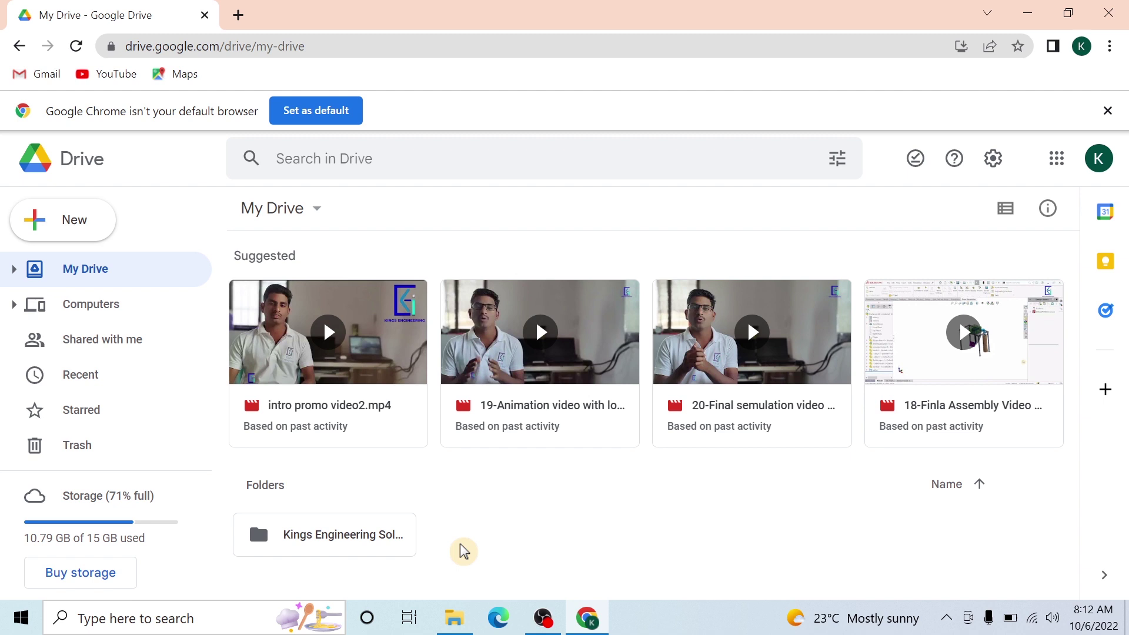
- Create a folder named 'Photos' in My Drive and open it
right_click(509, 535)
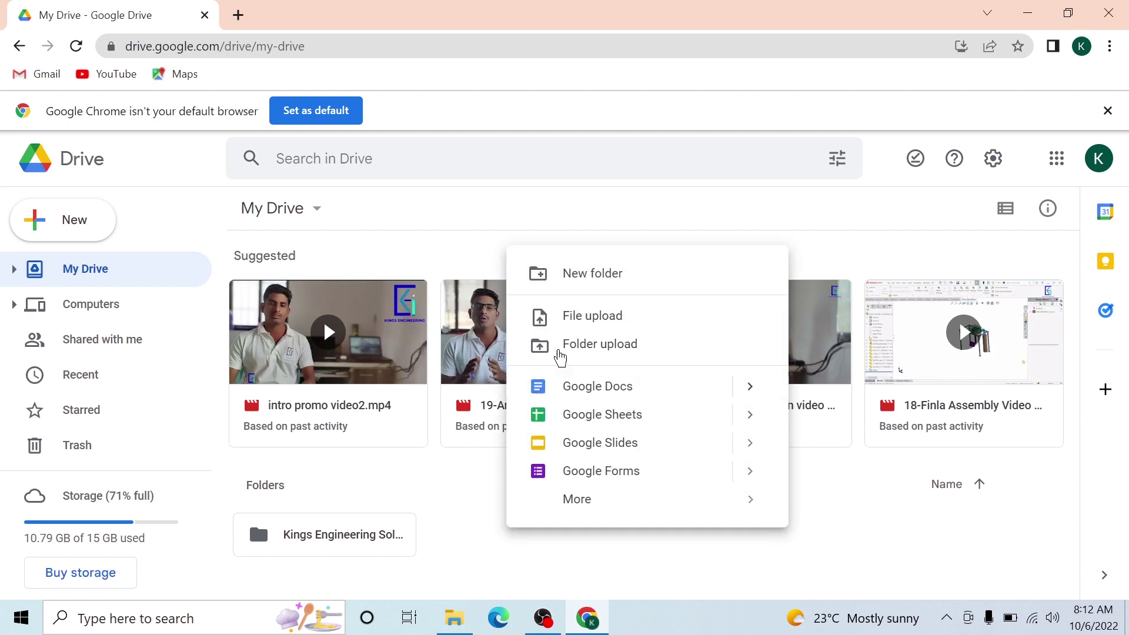
left_click(575, 286)
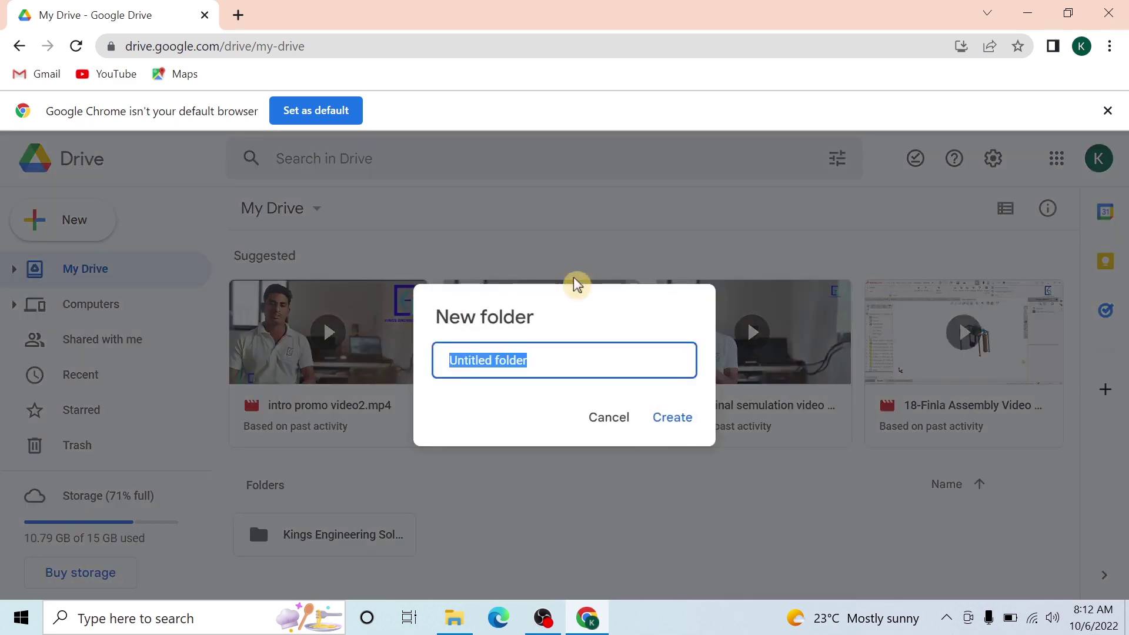
type("Pho")
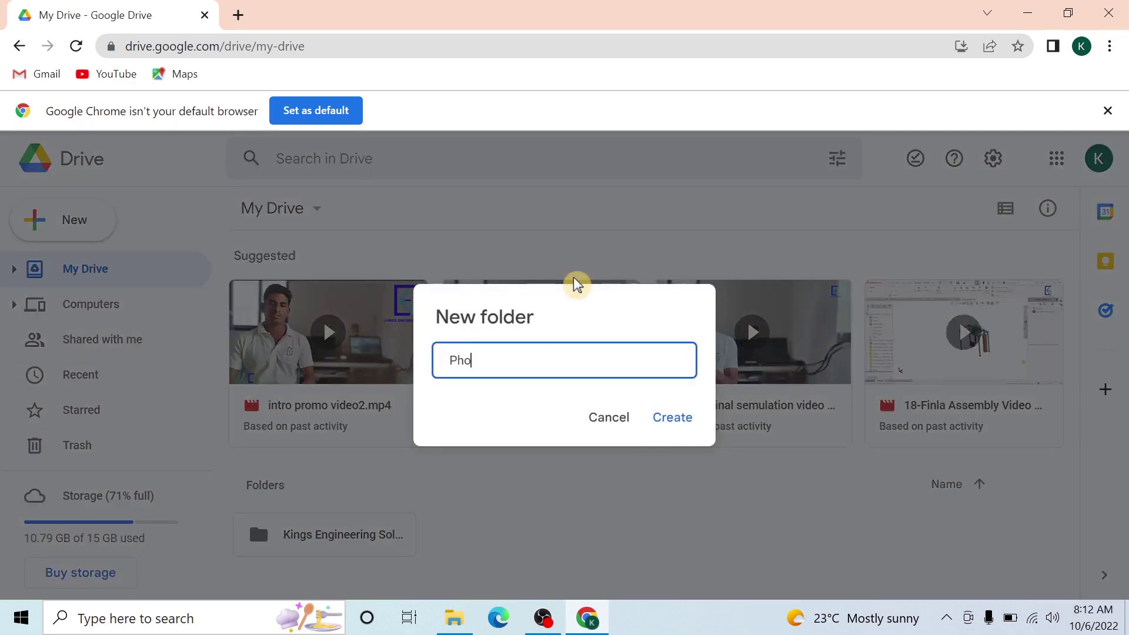
type("tos")
key("Return")
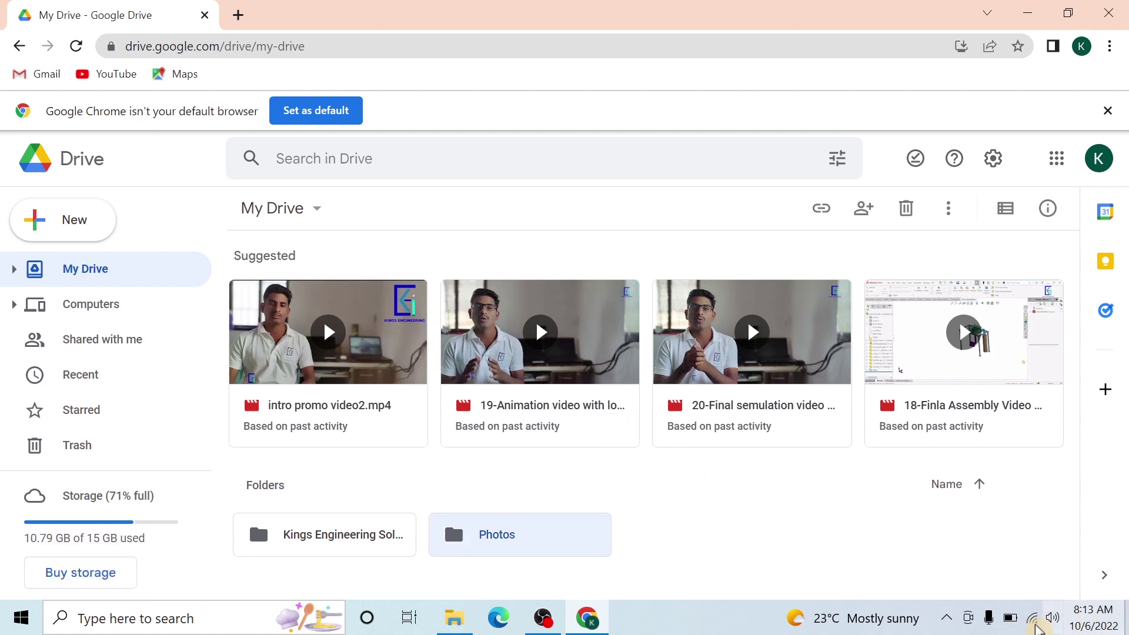
left_click(1034, 623)
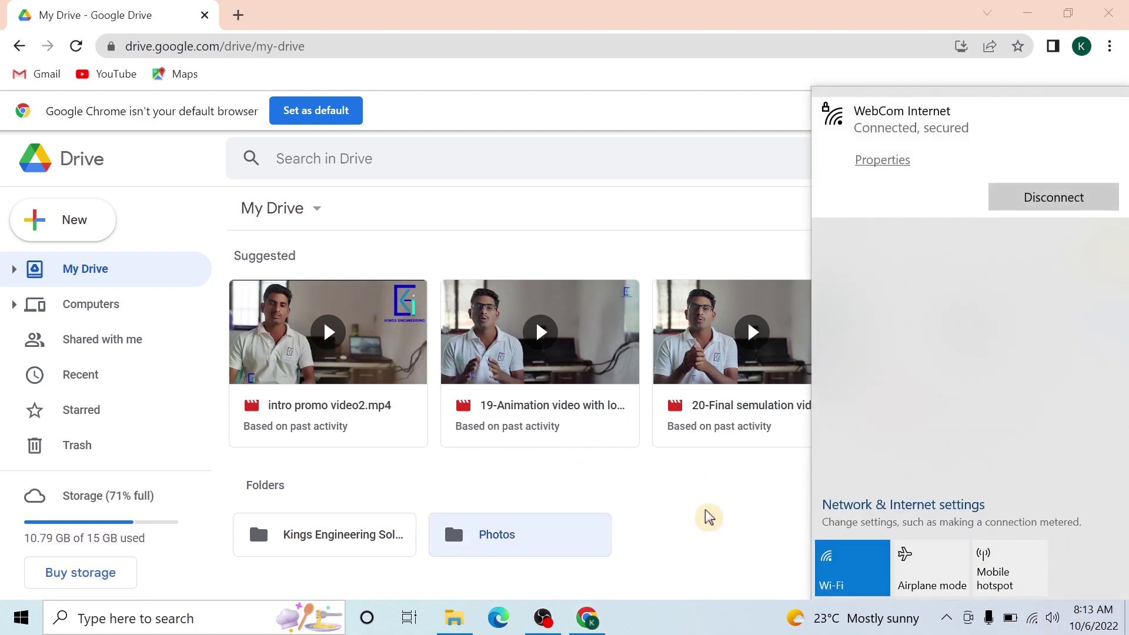
left_click(709, 517)
double_click(549, 532)
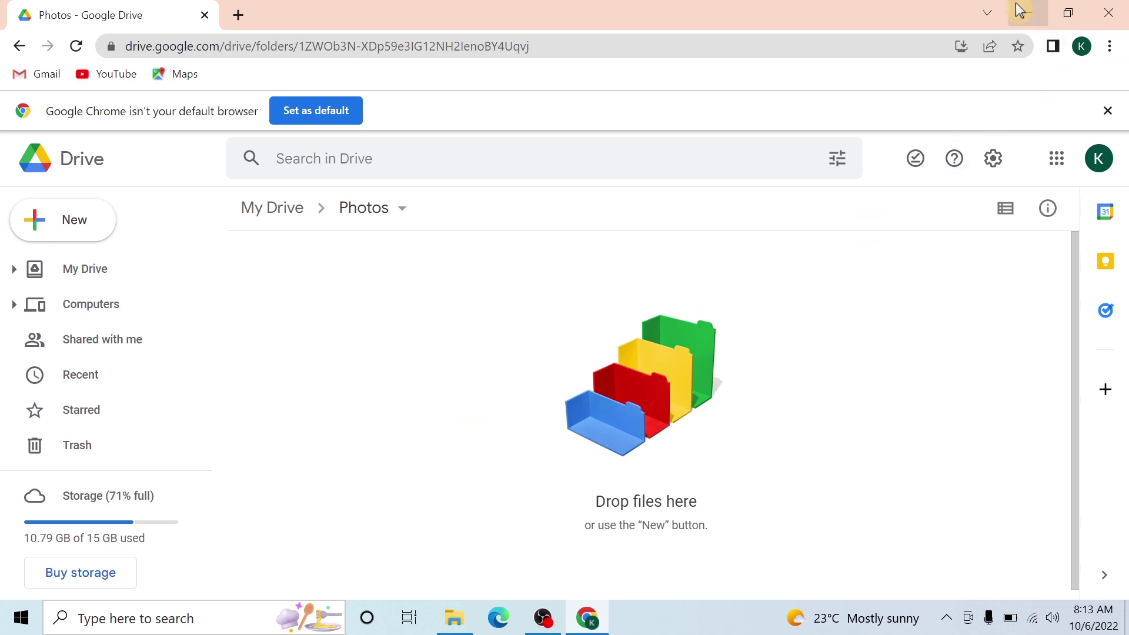
- Drag '13. Info Screen.jpg' from the desktop Data folder into Drive's Photos folder, then preview it
left_click(1028, 13)
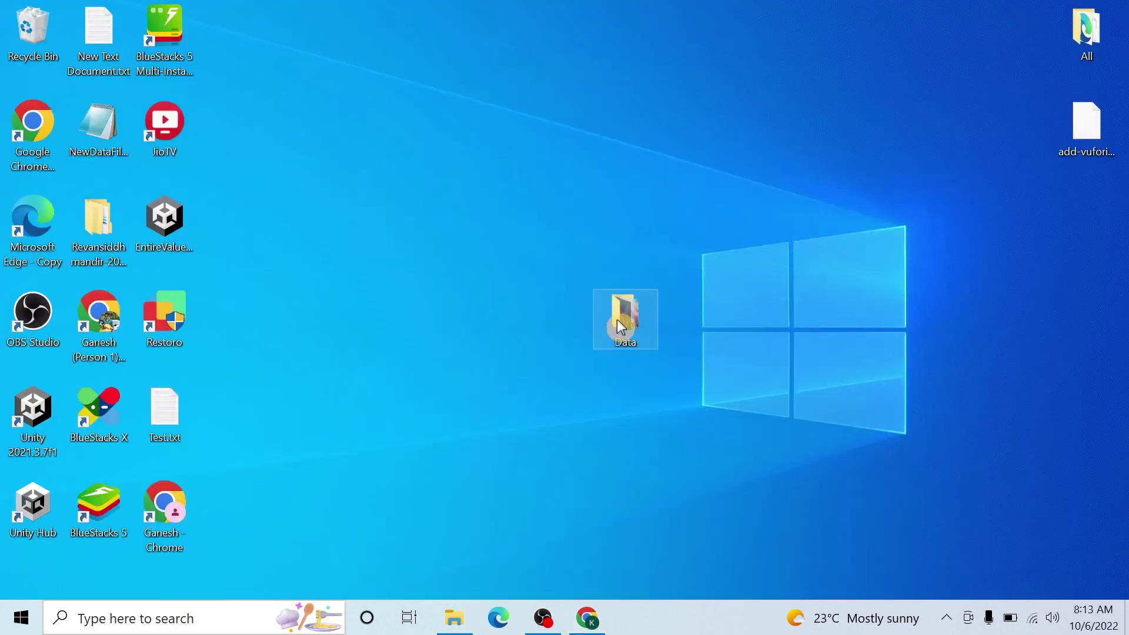
double_click(622, 321)
left_click_drag(365, 103, 593, 373)
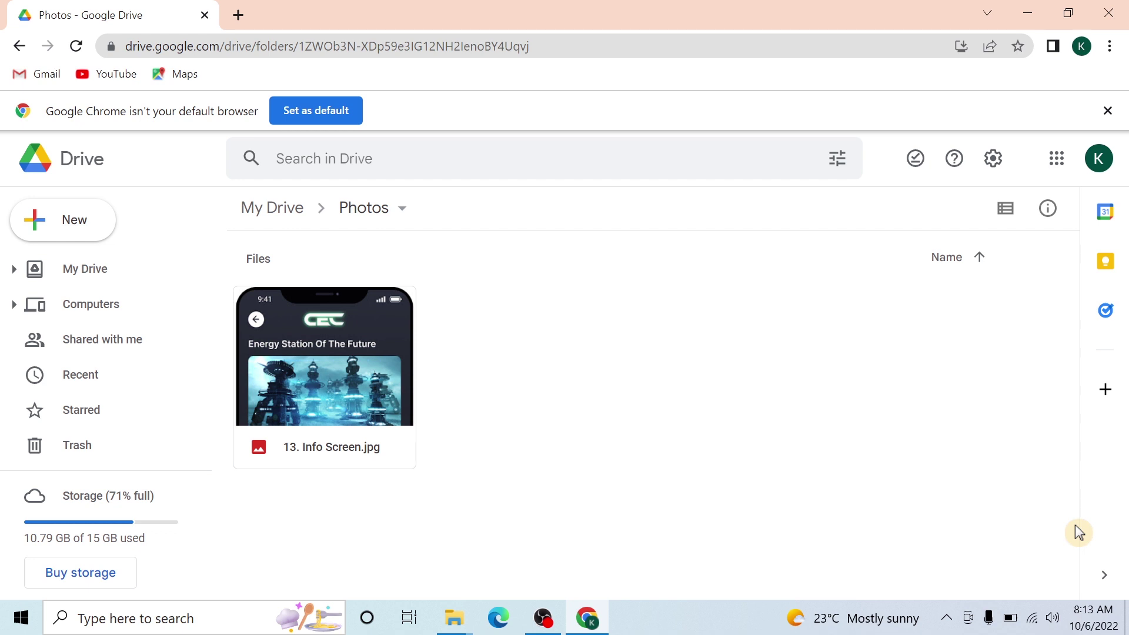
double_click(298, 349)
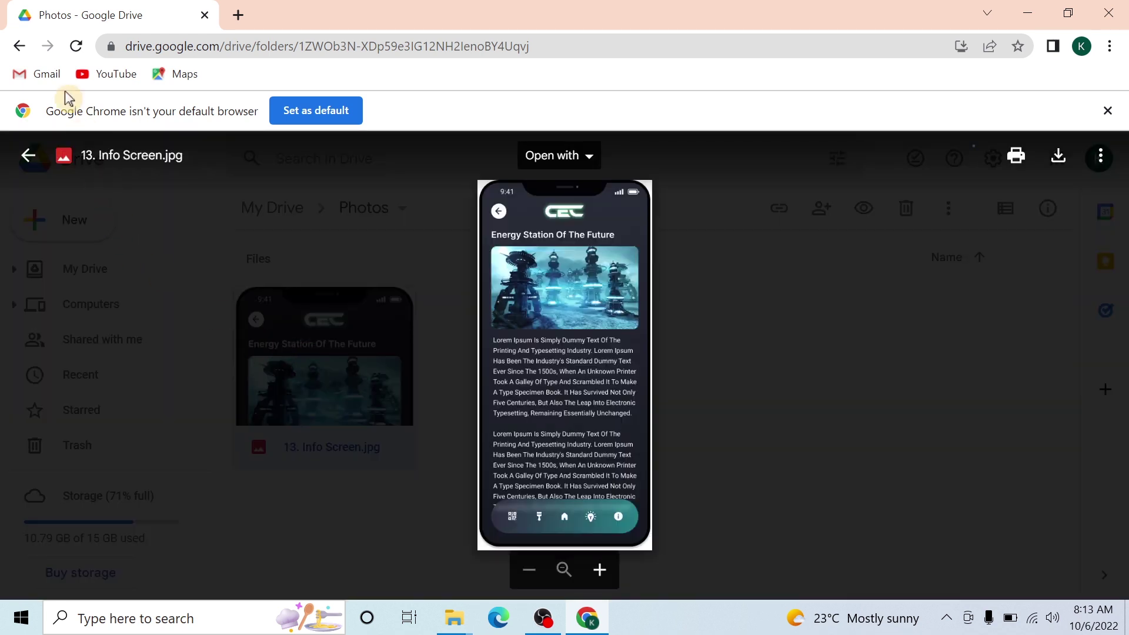
left_click(836, 301)
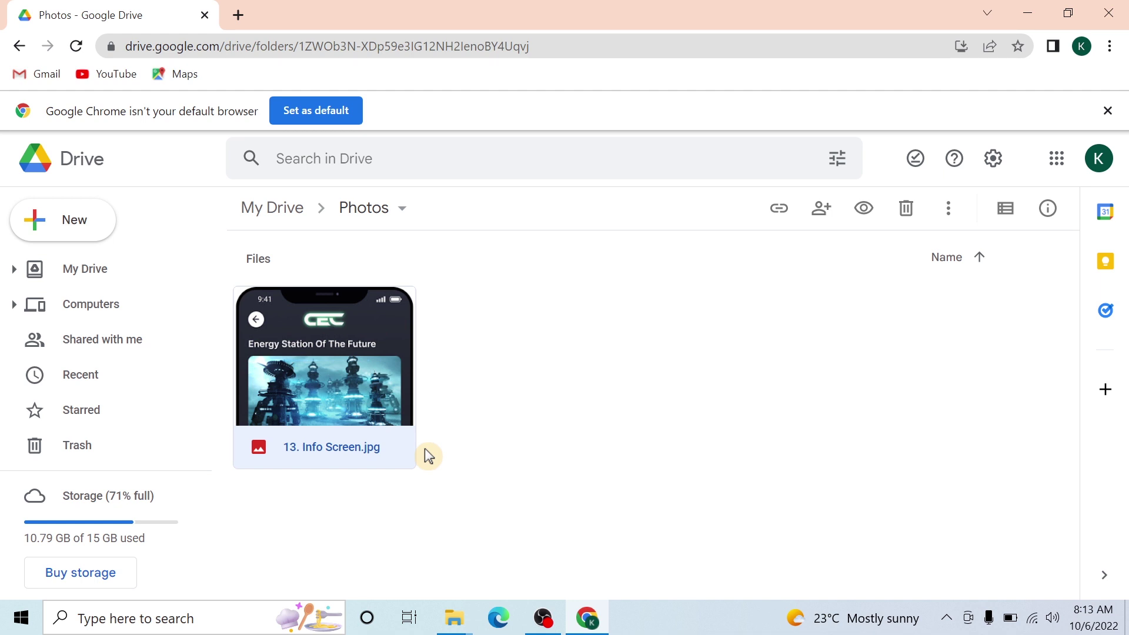
- Leave the Photos folder, return to My Drive, and start a new folder there
right_click(623, 369)
left_click(478, 424)
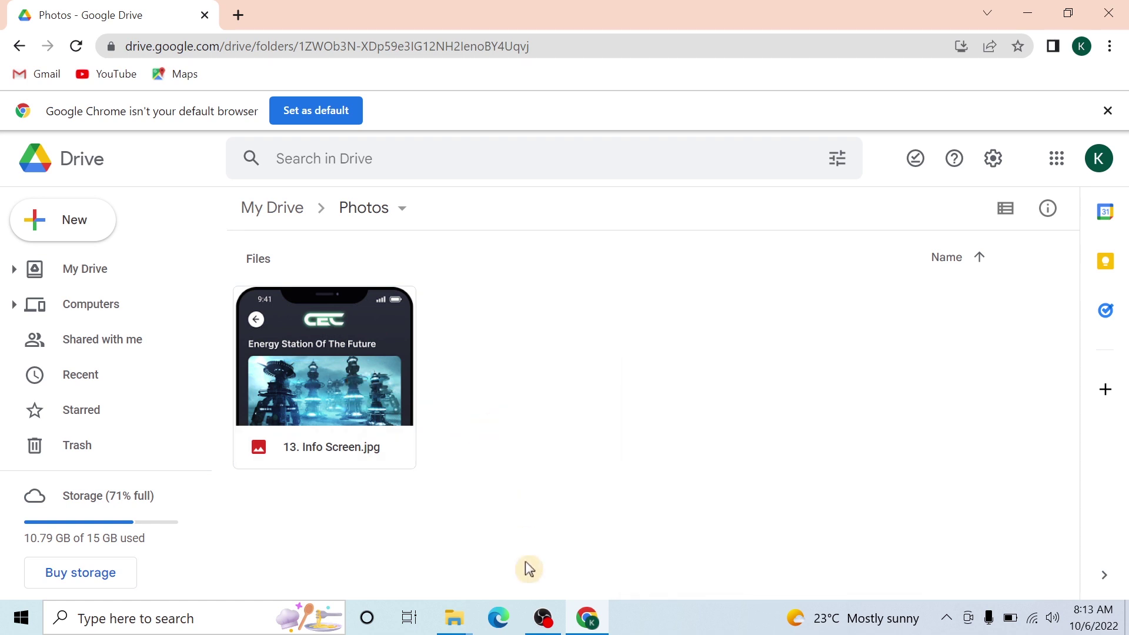
left_click(20, 46)
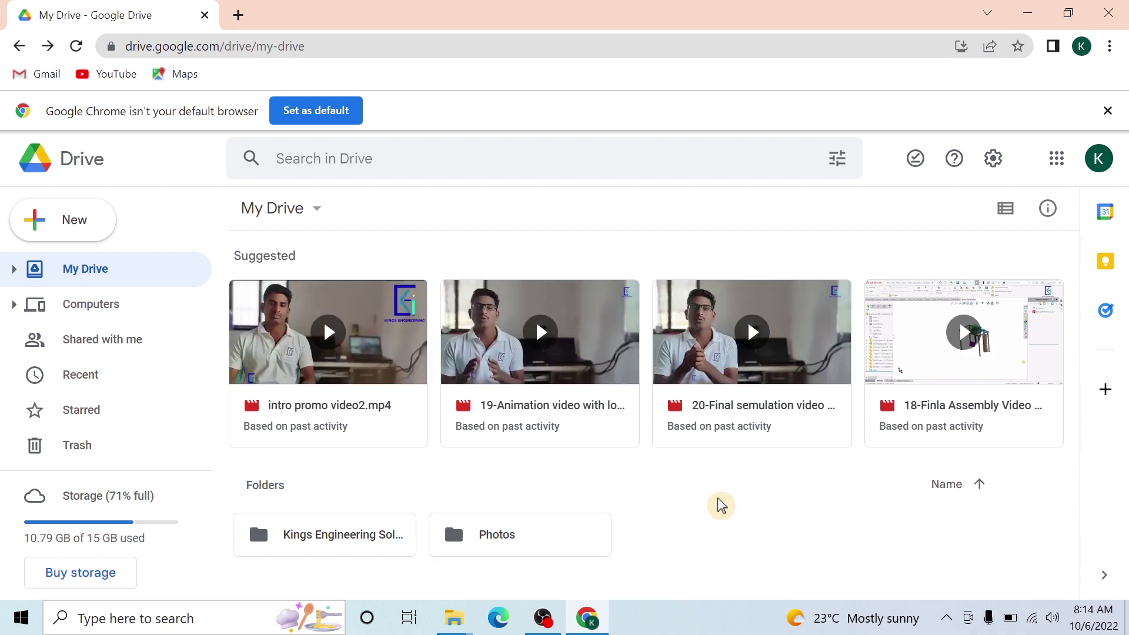
right_click(722, 535)
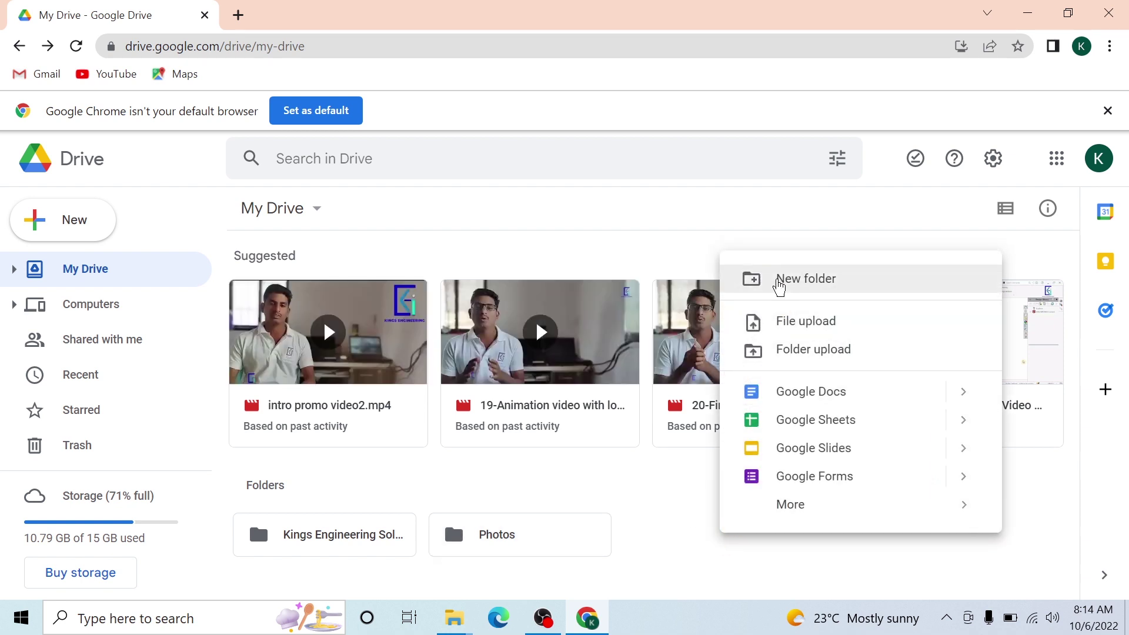
left_click(778, 281)
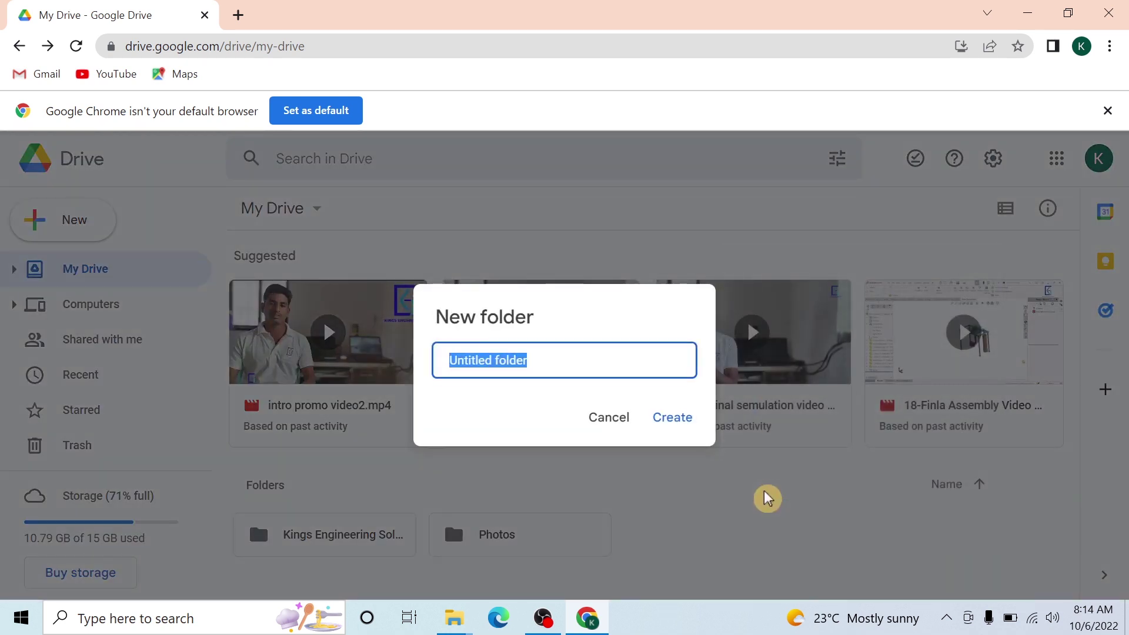
- Name the new folder 'Important video' and create it
key("BackSpace")
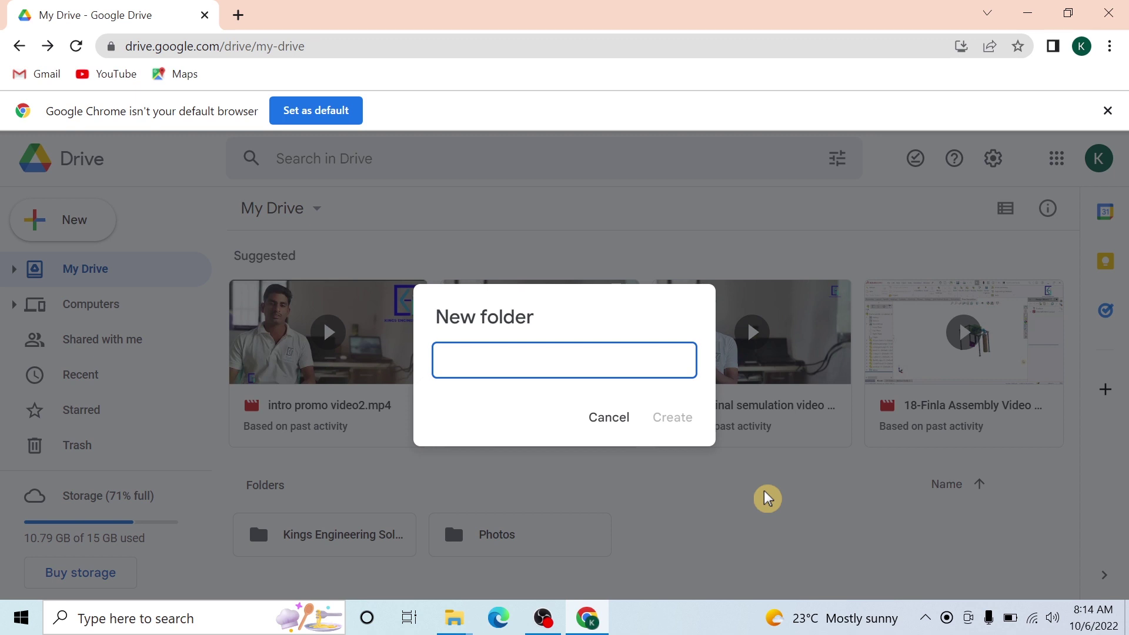
type("Impo")
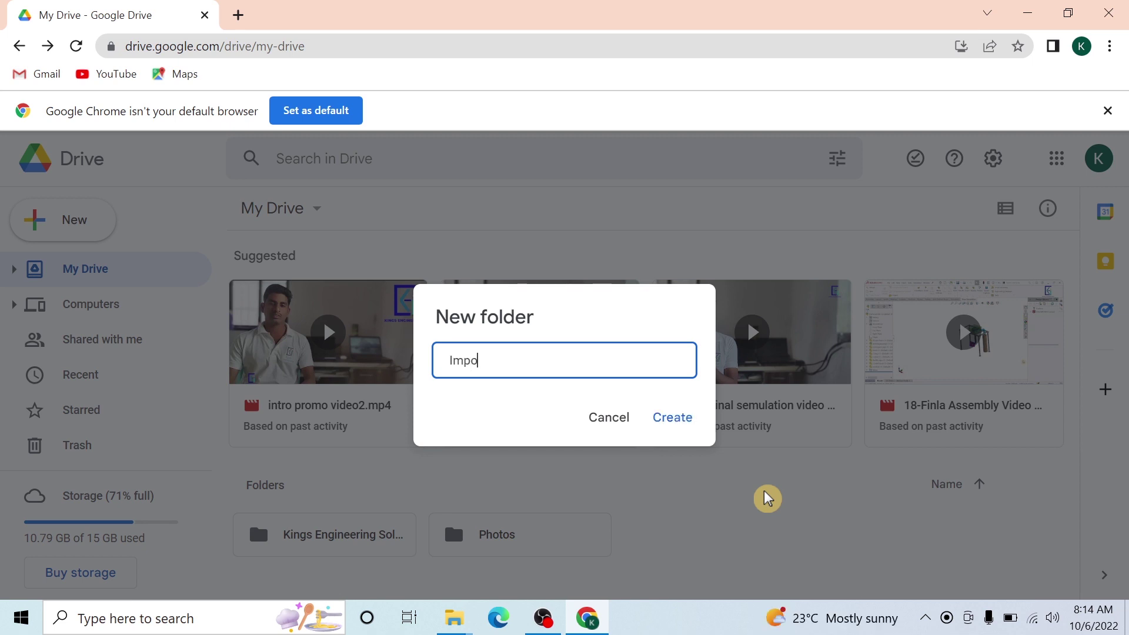
type("rtatnr")
key("BackSpace")
key("BackSpace")
key("BackSpace")
key("BackSpace")
type("ant video")
key("Return")
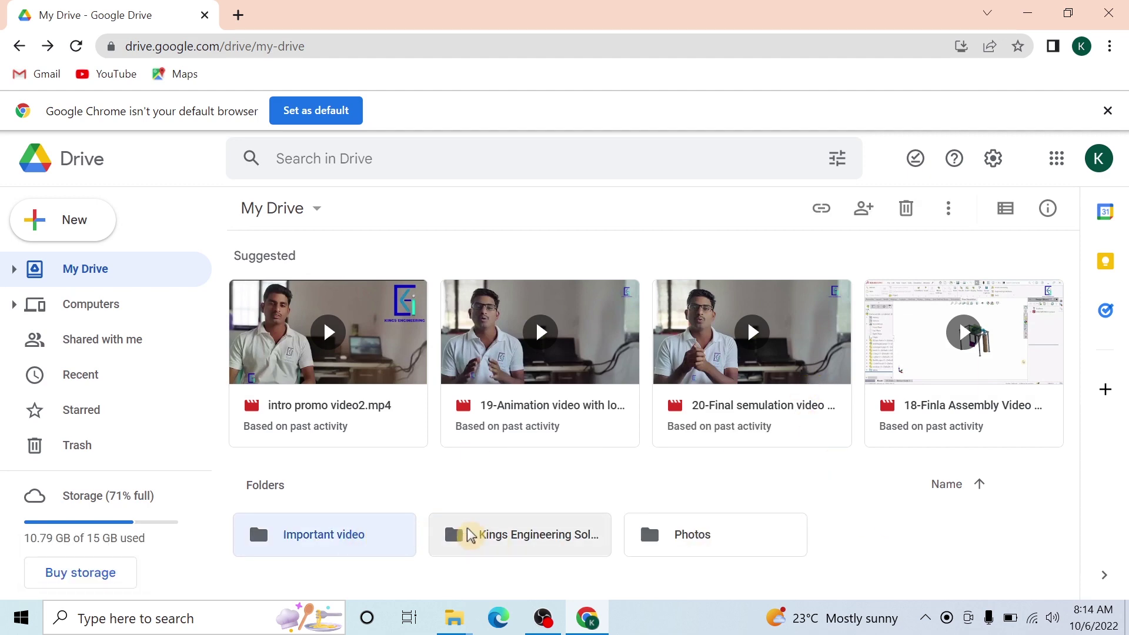
- Open the Important video folder in Google Drive
left_click(598, 626)
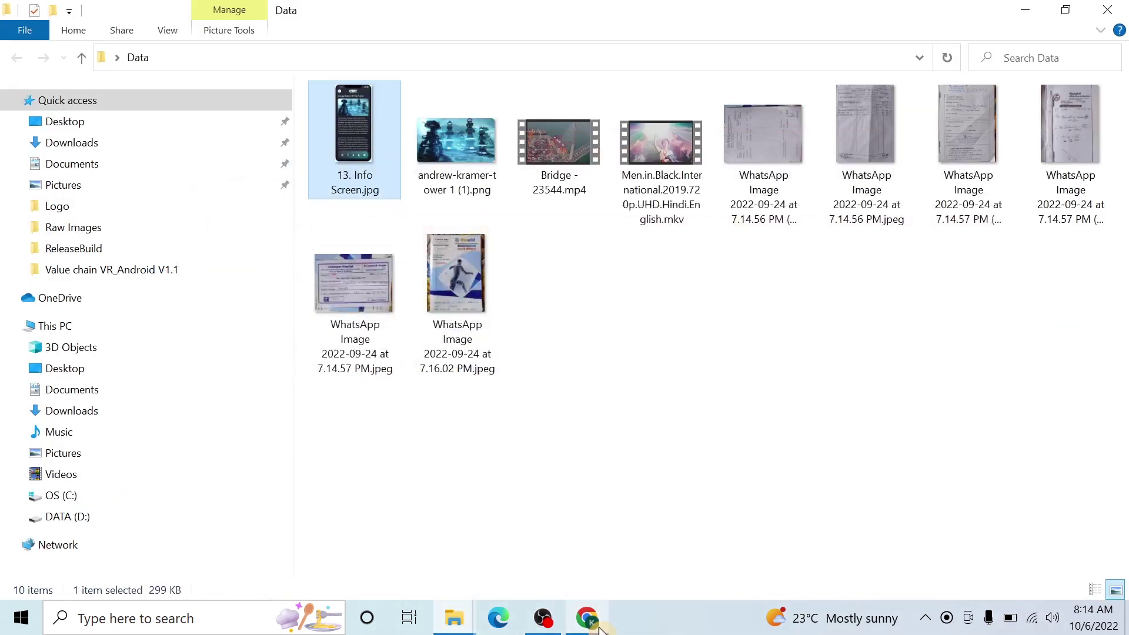
left_click_drag(575, 163, 318, 533)
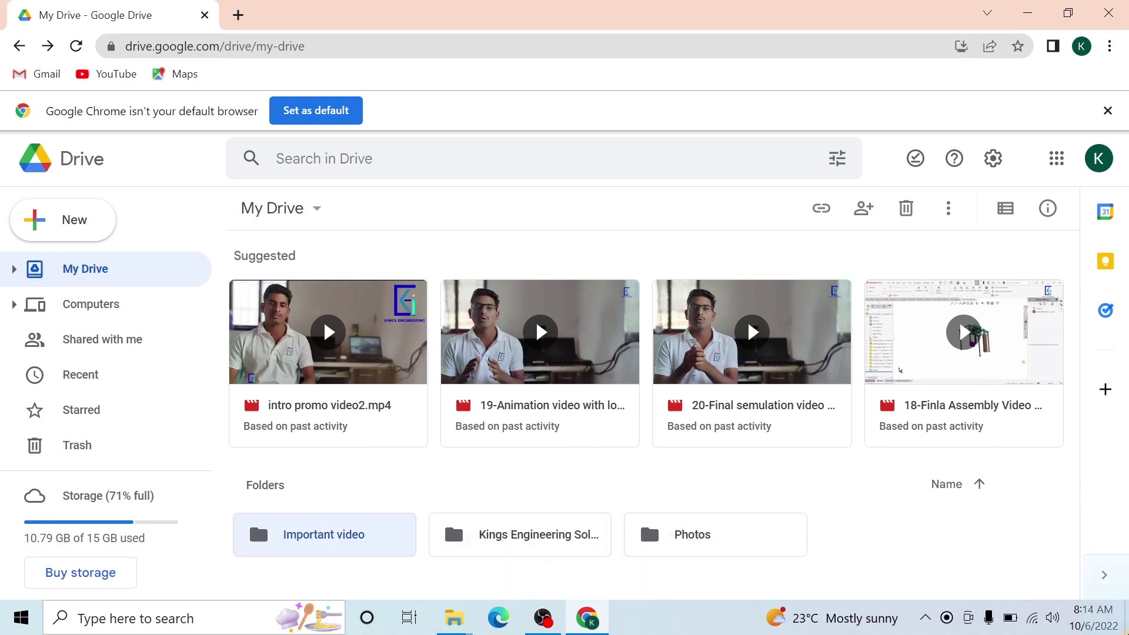
double_click(302, 544)
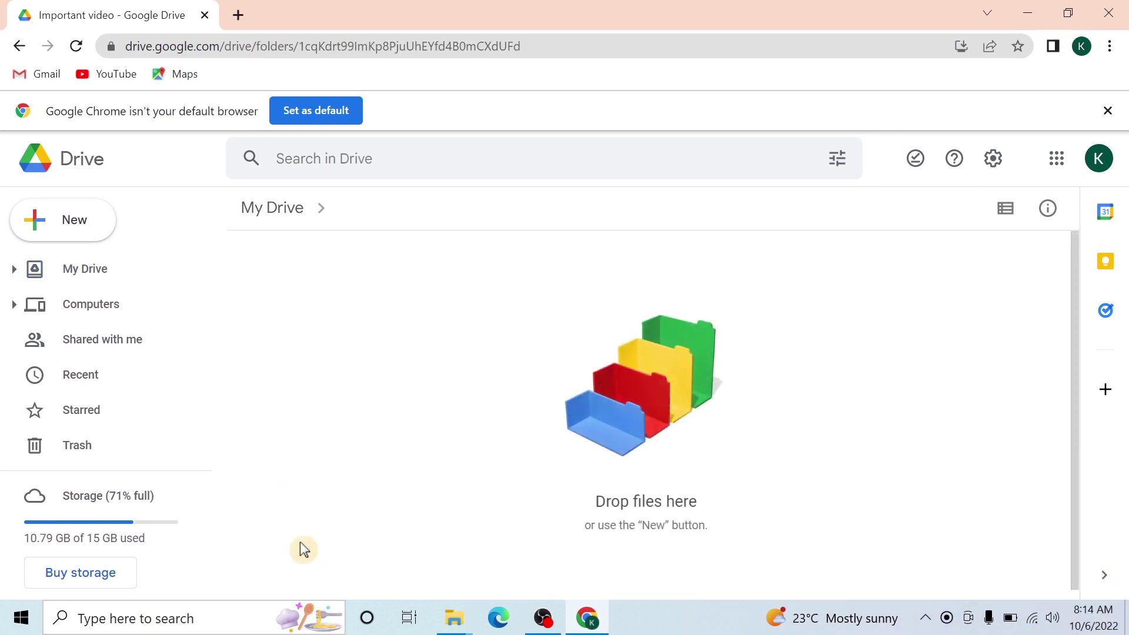
- Upload Bridge - 23544.mp4 from Desktop > Data into the Important video folder
right_click(463, 360)
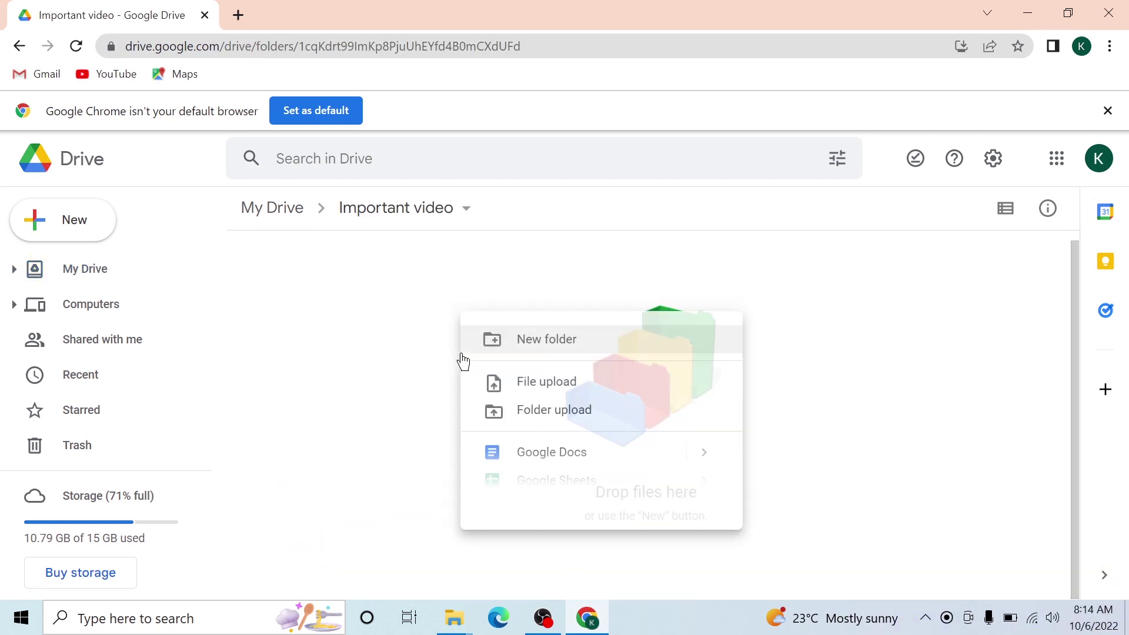
left_click(550, 385)
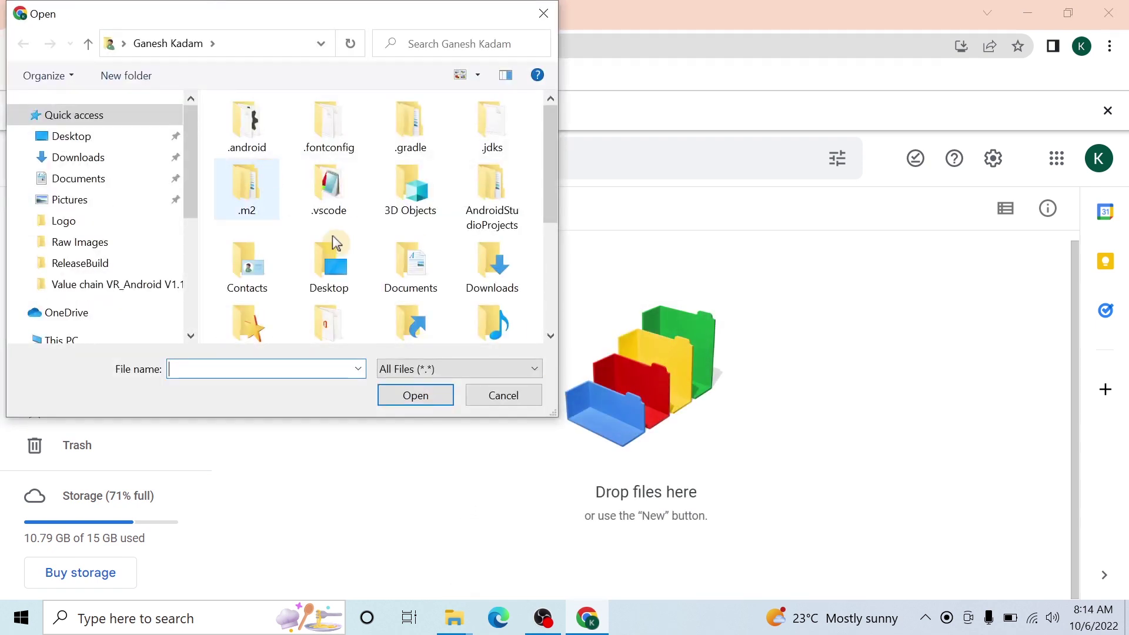
left_click(491, 392)
right_click(526, 356)
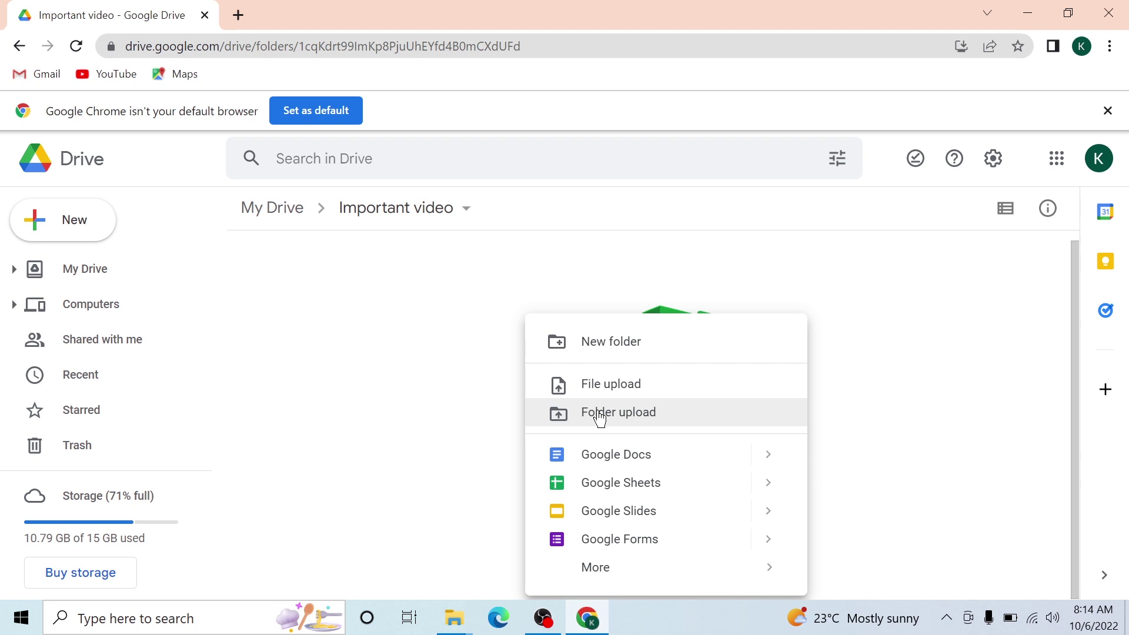
left_click(594, 385)
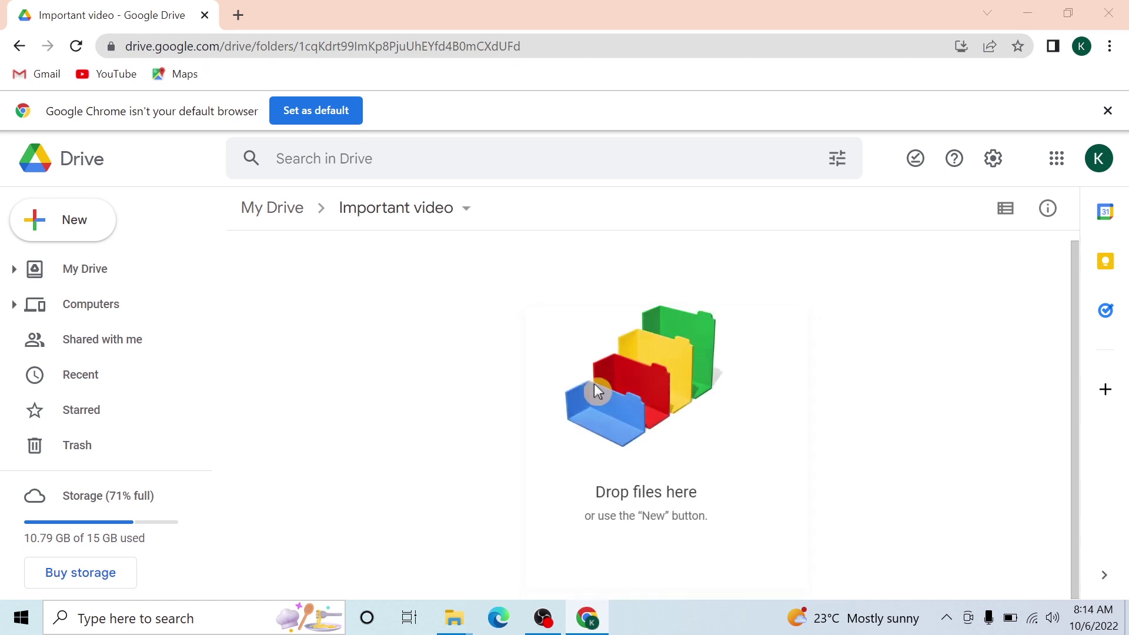
scroll(116, 277, "down", 3)
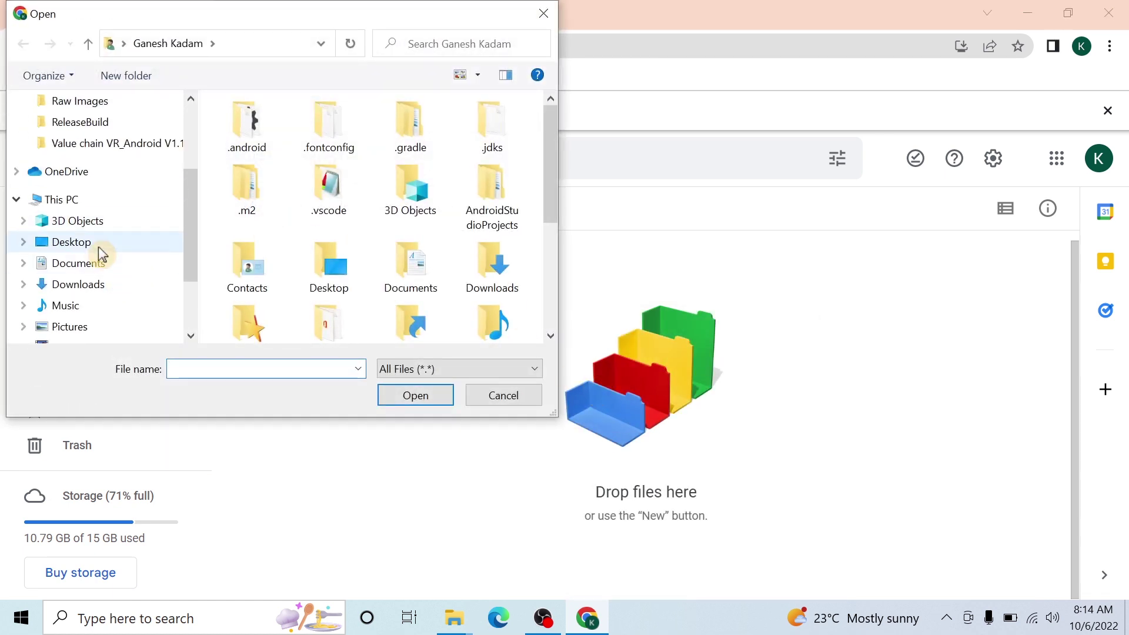
left_click(100, 247)
double_click(280, 149)
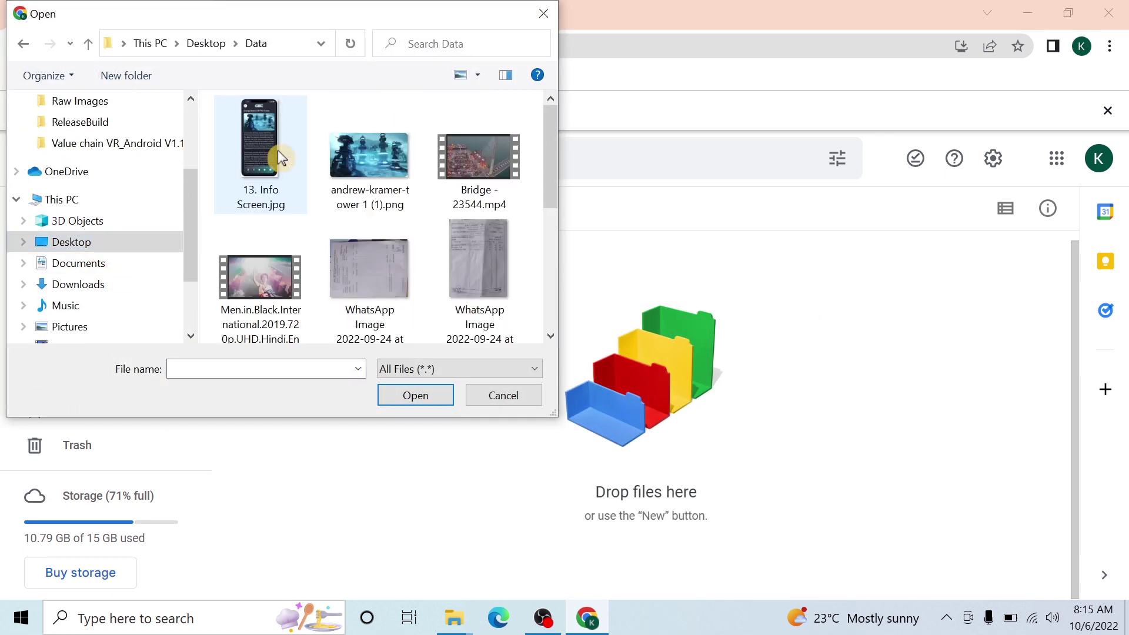
left_click(471, 171)
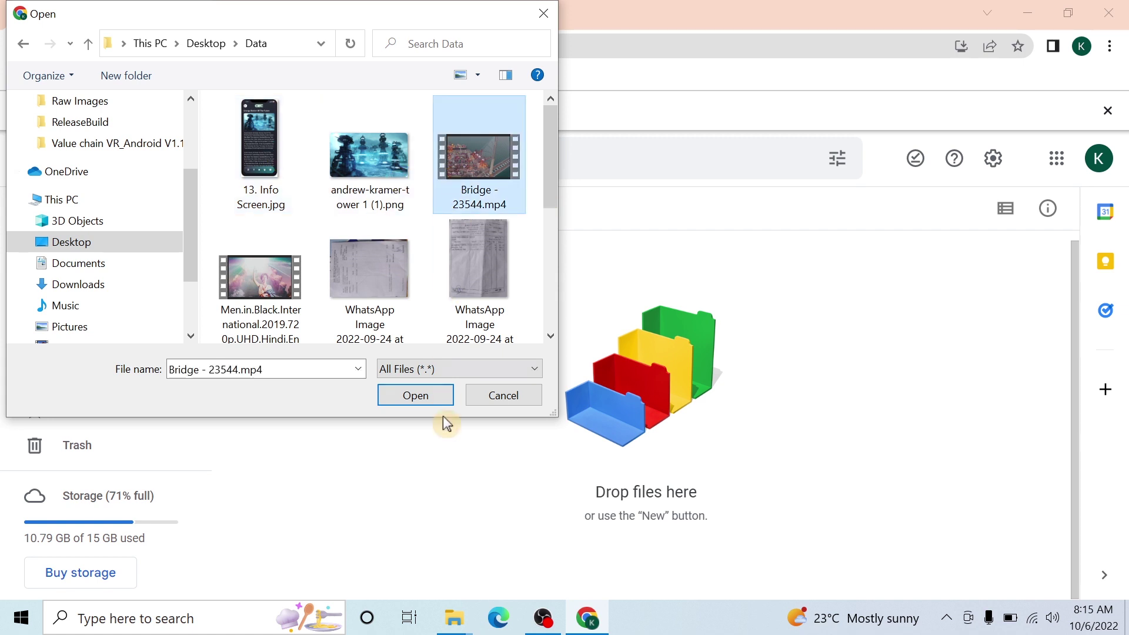
left_click(422, 396)
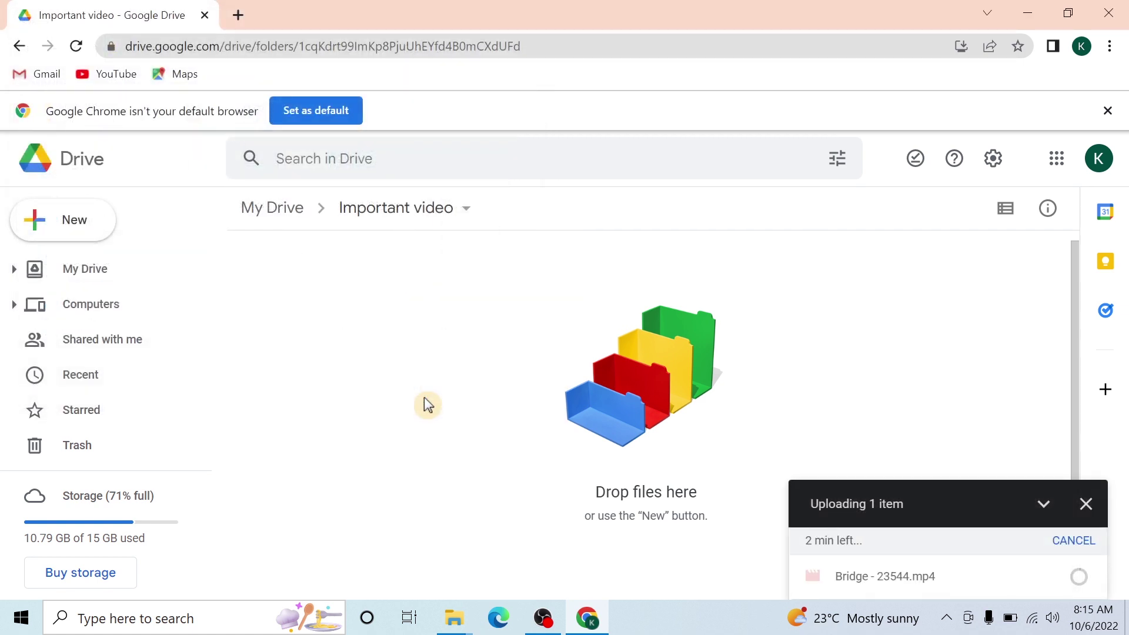